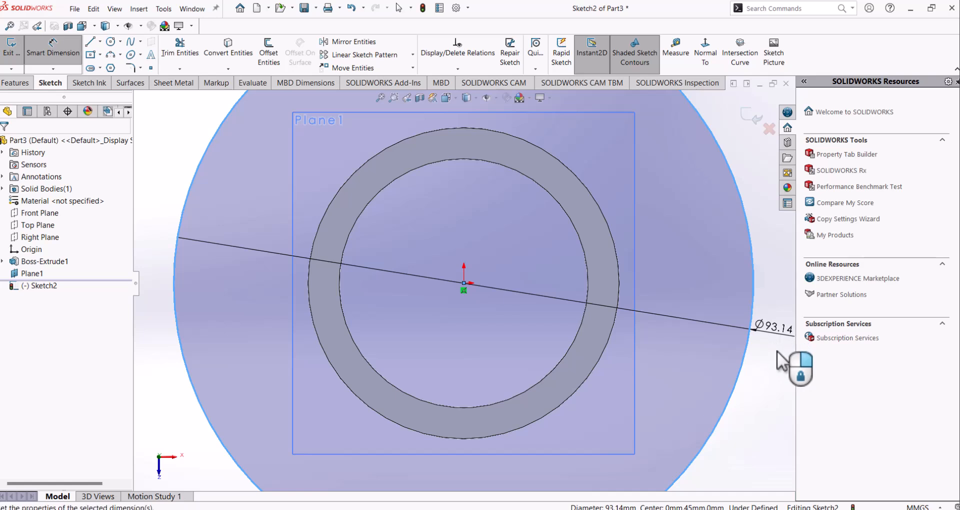
Set the flange circle's diameter to 120 mm and convert the tube's outer circular edge into the sketch.
{"action": "type", "text": "120"}
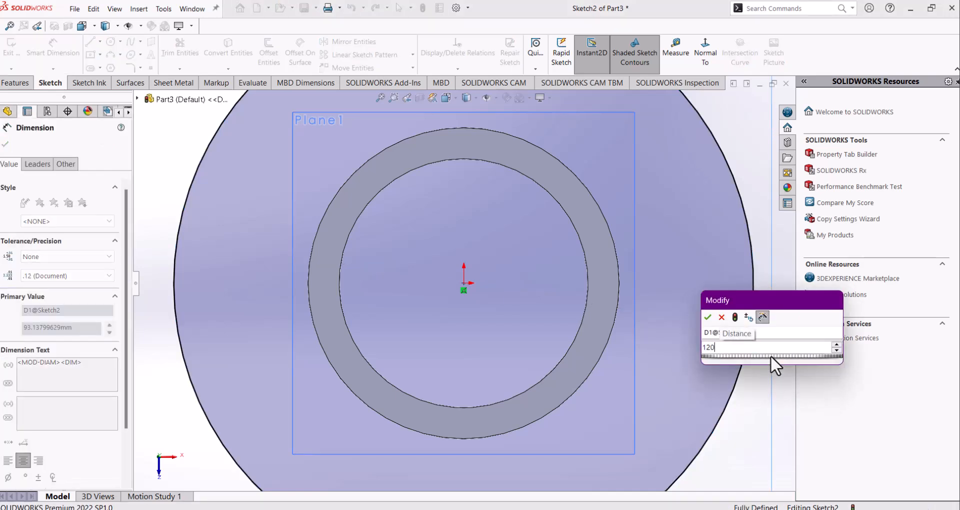
{"action": "key", "text": "Return"}
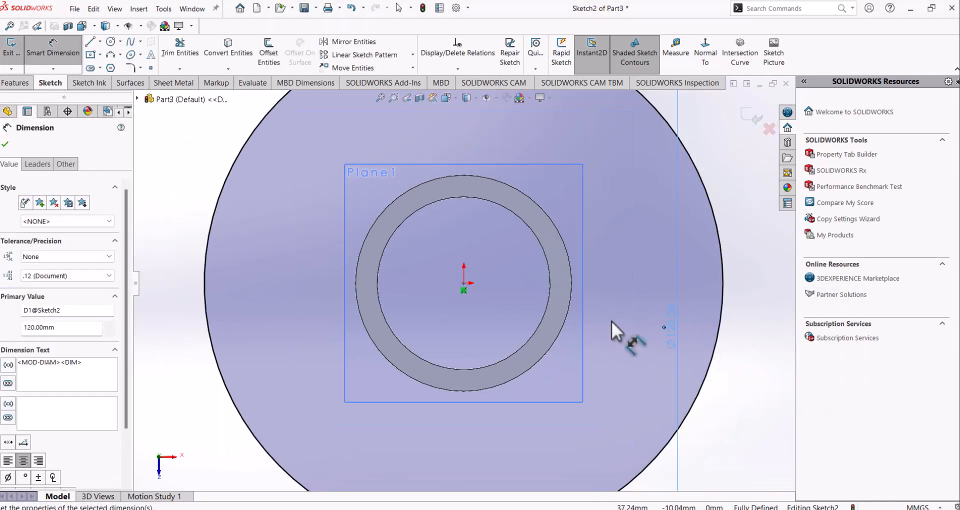
{"action": "left_click", "coordinate": [5, 144]}
{"action": "key", "text": "Escape"}
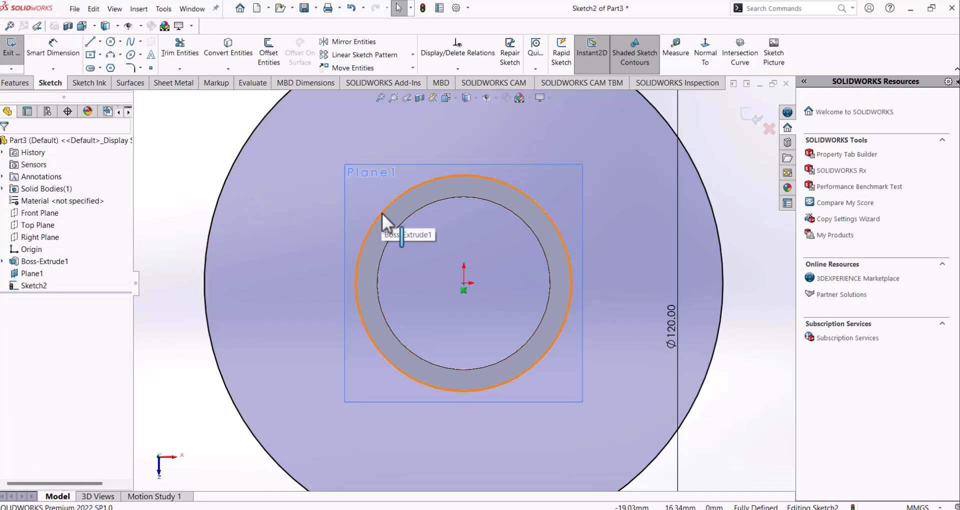
{"action": "left_click", "coordinate": [380, 217]}
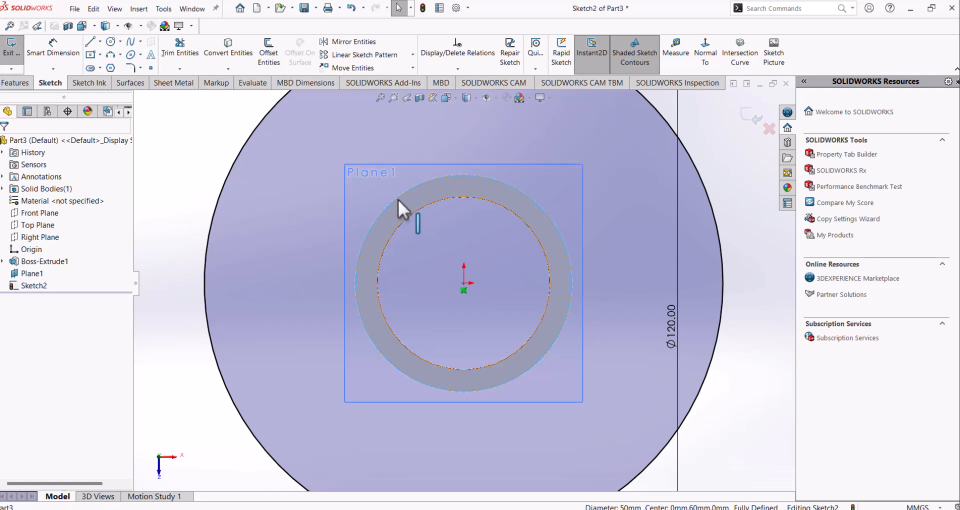
{"action": "left_click", "coordinate": [233, 50]}
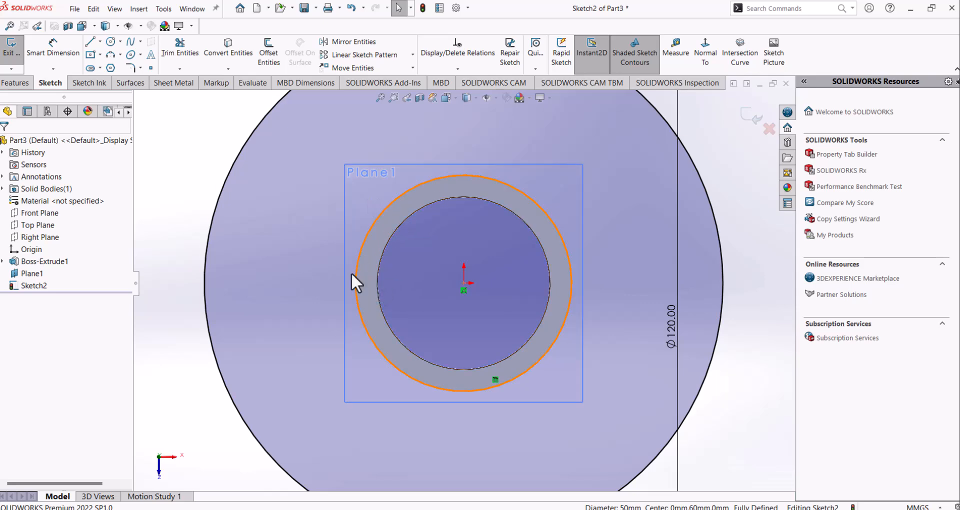
Extrude the sketched ring with a Blind depth of 10 mm to form the flange around the tube.
{"action": "left_click", "coordinate": [13, 83]}
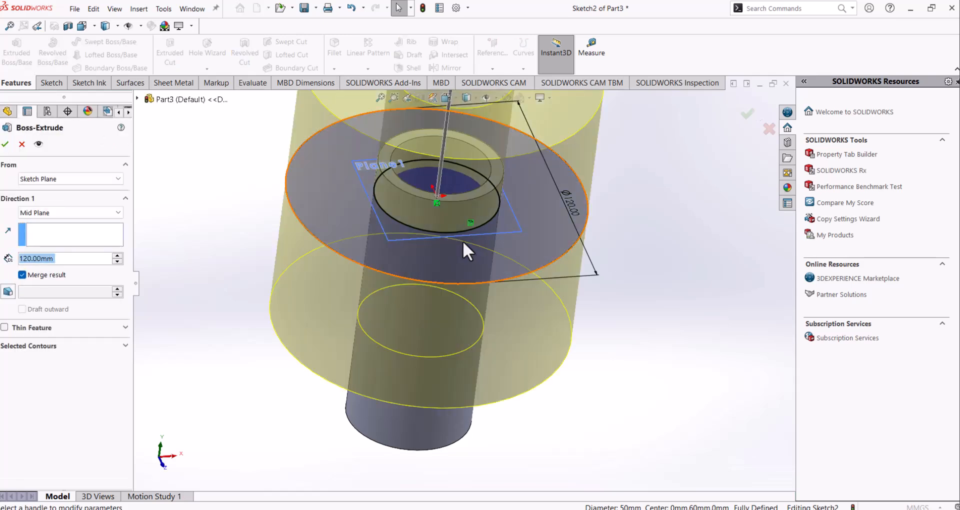
{"action": "left_click", "coordinate": [96, 214]}
{"action": "left_click", "coordinate": [95, 224]}
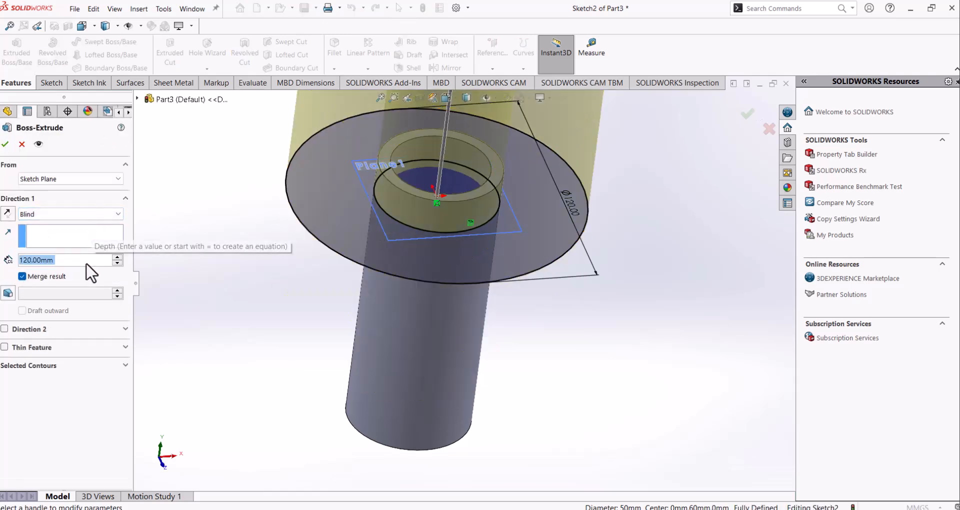
{"action": "type", "text": "10"}
{"action": "key", "text": "Return"}
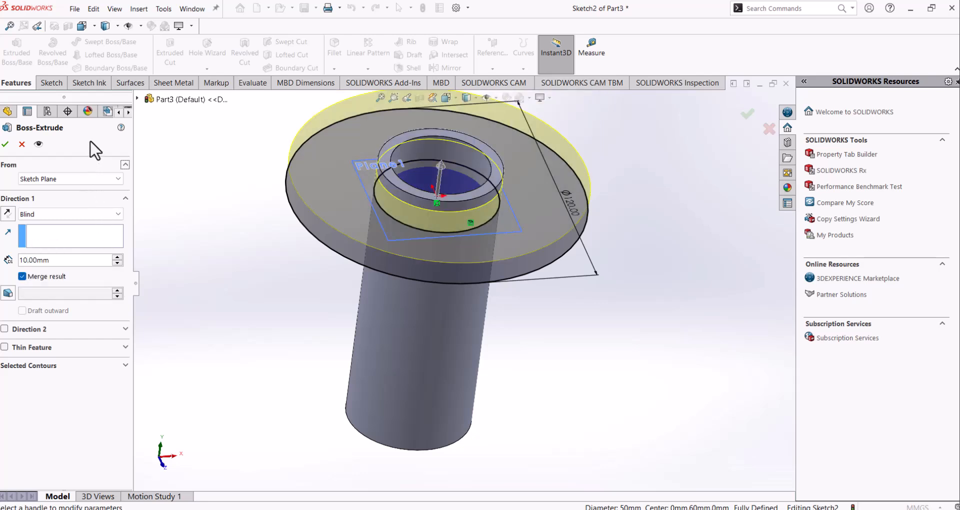
{"action": "scroll", "coordinate": [430, 190], "scroll_direction": "down", "scroll_amount": 3}
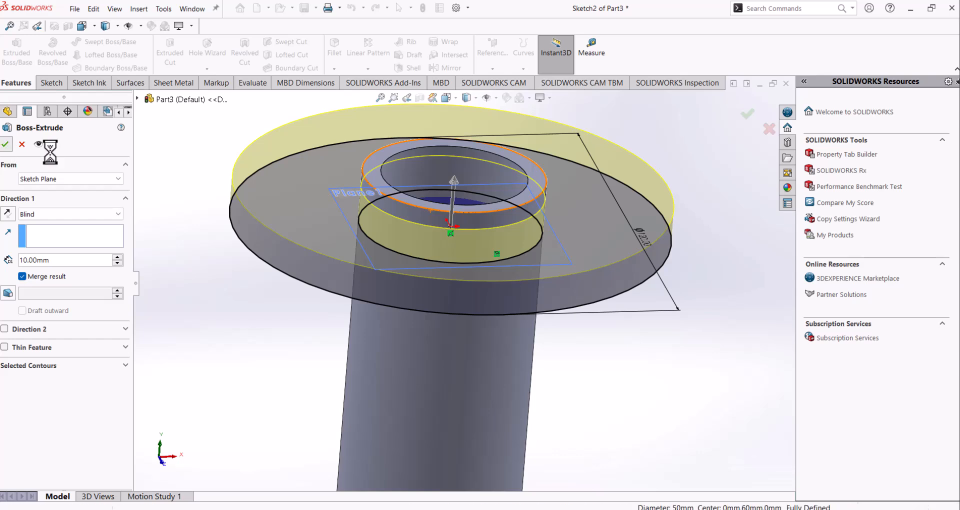
{"action": "left_click", "coordinate": [5, 144]}
{"action": "middle_click_drag", "start_coordinate": [578, 231], "coordinate": [559, 272]}
{"action": "scroll", "coordinate": [543, 236], "scroll_direction": "up", "scroll_amount": 3}
{"action": "middle_click_drag", "start_coordinate": [543, 235], "coordinate": [526, 211]}
{"action": "left_click", "coordinate": [540, 217]}
{"action": "left_click_drag", "start_coordinate": [541, 218], "coordinate": [548, 230]}
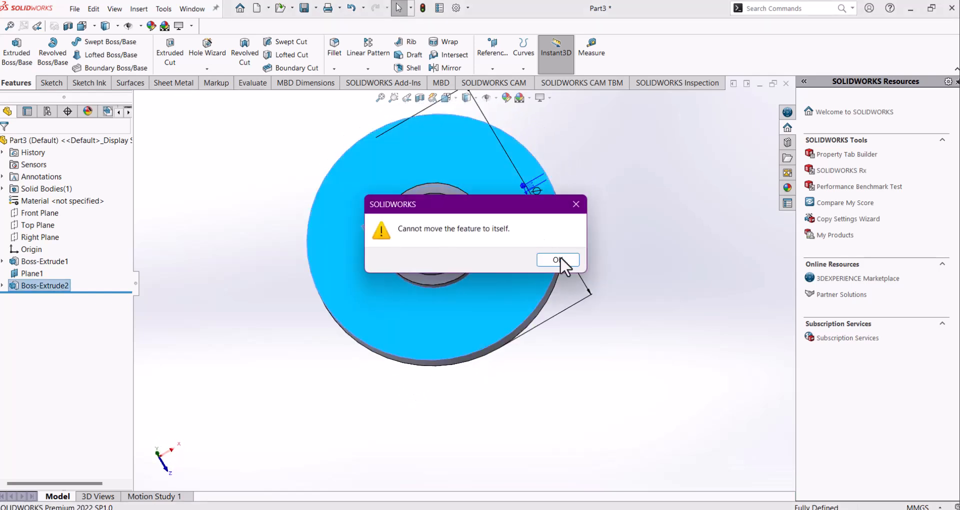
{"action": "left_click", "coordinate": [576, 204]}
{"action": "left_click", "coordinate": [683, 217]}
Start a sketch on the flange's flat outer face and draw a vertical centerline through the origin across the full flange diameter.
{"action": "left_click", "coordinate": [524, 237]}
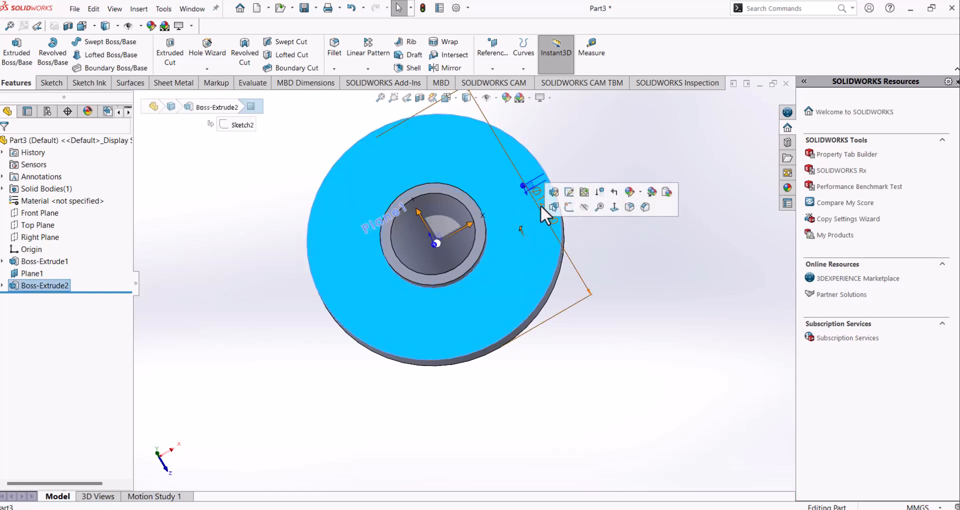
{"action": "left_click", "coordinate": [572, 206]}
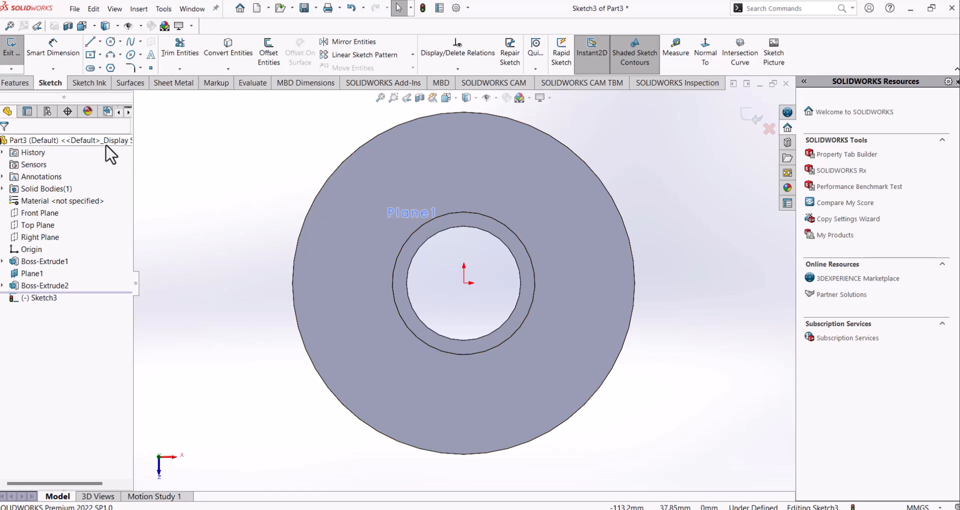
{"action": "left_click", "coordinate": [100, 42]}
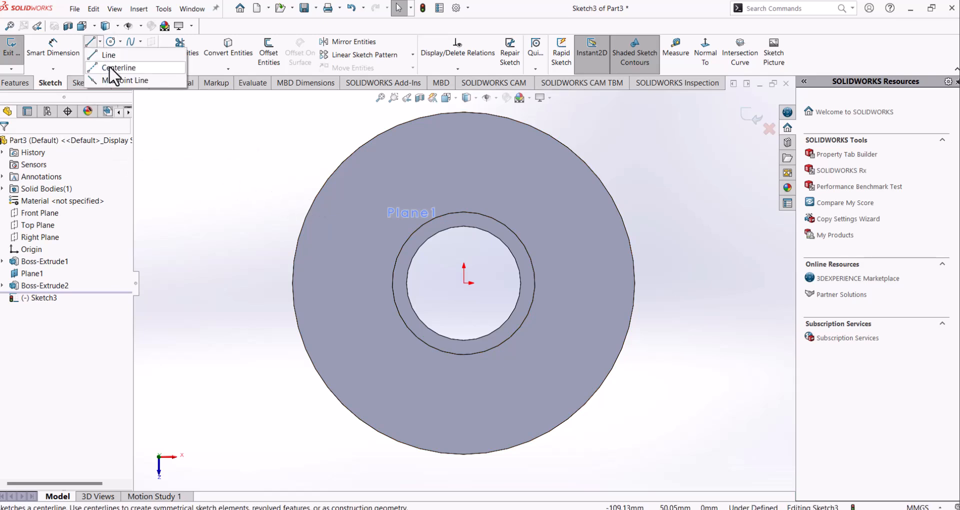
{"action": "left_click", "coordinate": [109, 65]}
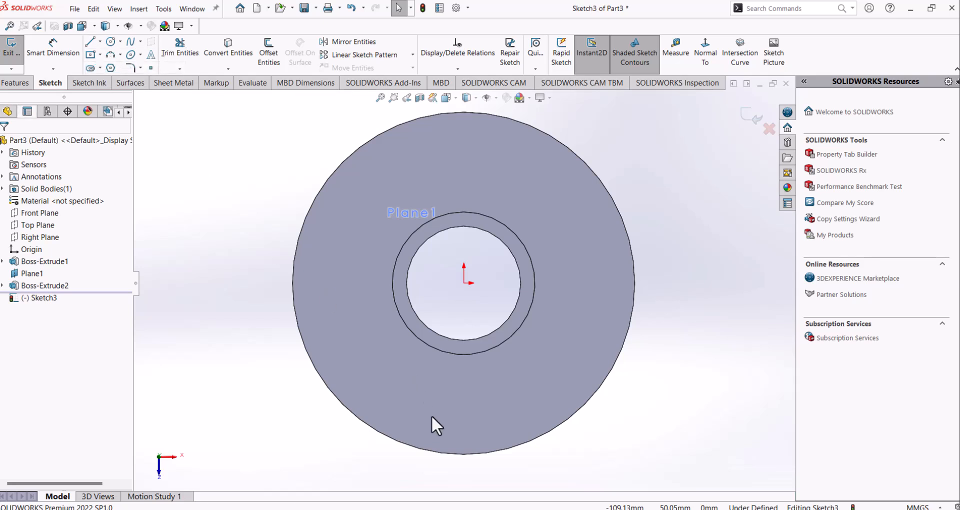
{"action": "left_click", "coordinate": [463, 453]}
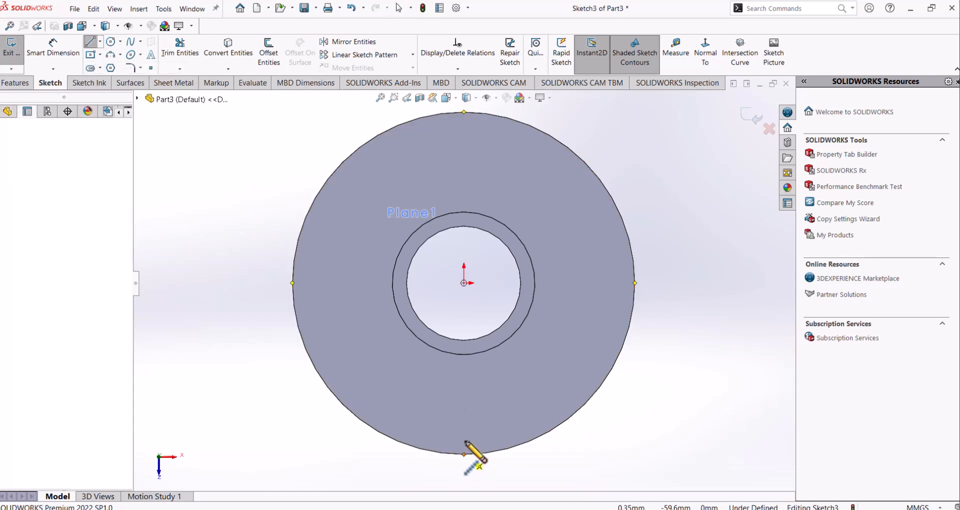
{"action": "left_click", "coordinate": [463, 111]}
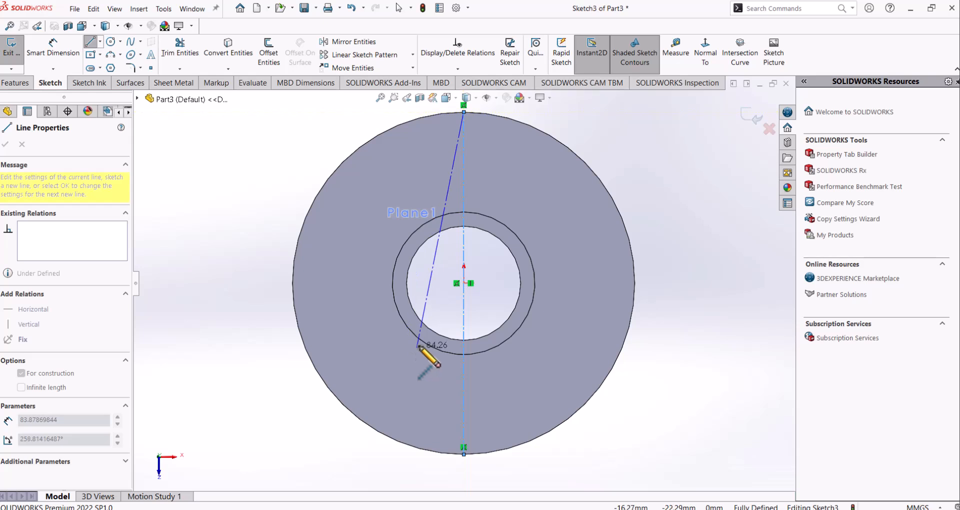
{"action": "key", "text": "Escape"}
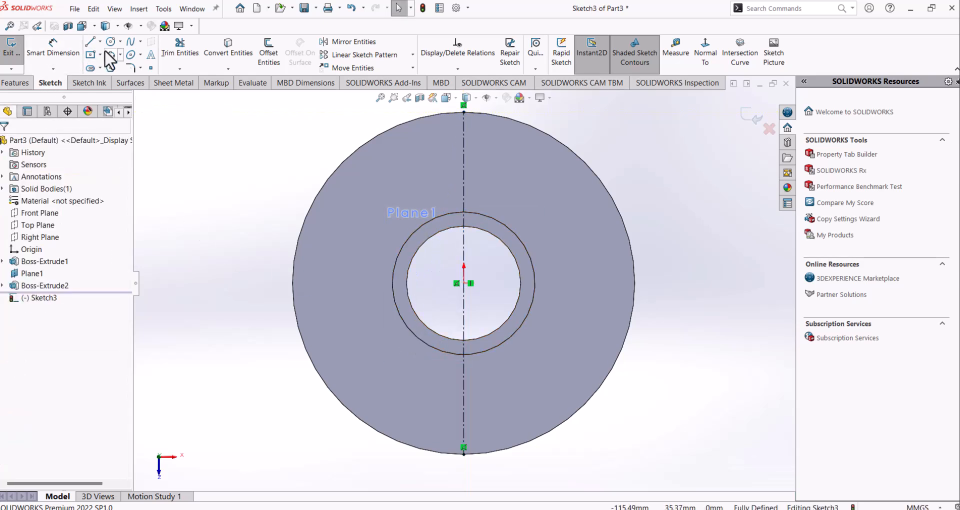
Sketch a circle of about 94 mm diameter centred on the origin, between the tube and the flange's outer edge.
{"action": "left_click", "coordinate": [110, 42]}
{"action": "left_click", "coordinate": [463, 283]}
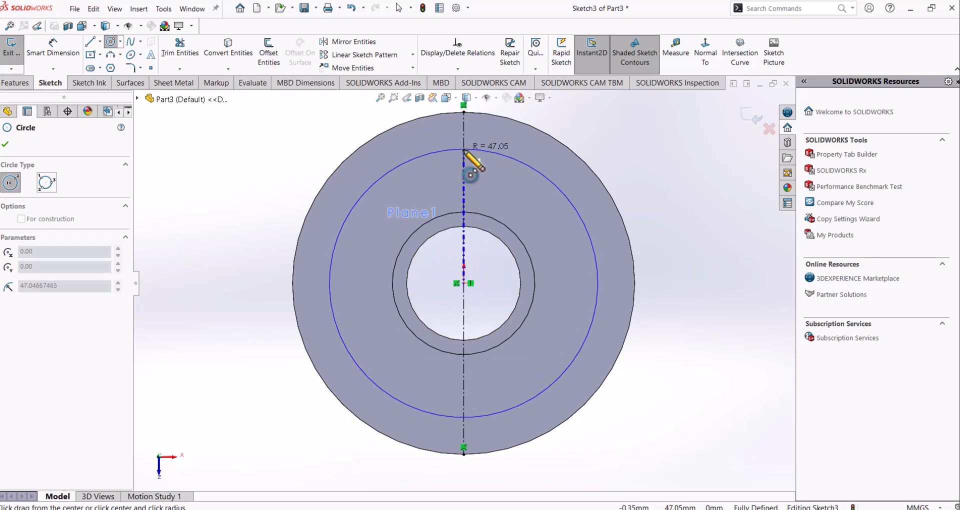
{"action": "left_click", "coordinate": [472, 149]}
{"action": "key", "text": "Escape"}
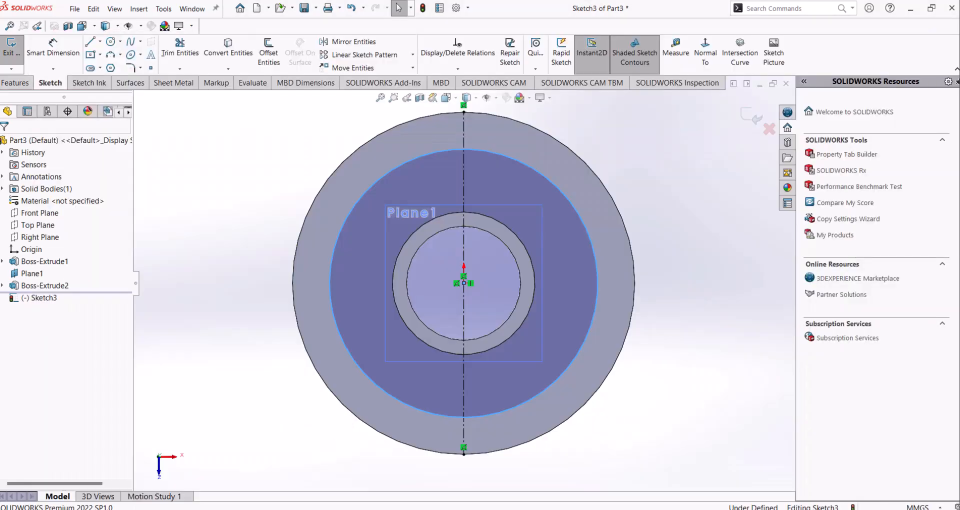
Check the flange's hole pitch circle in the exercise PDF, return to SOLIDWORKS and dimension the sketched circle to 90 mm diameter.
{"action": "key", "text": "alt+Tab"}
{"action": "scroll", "coordinate": [482, 364], "scroll_direction": "down", "scroll_amount": 2}
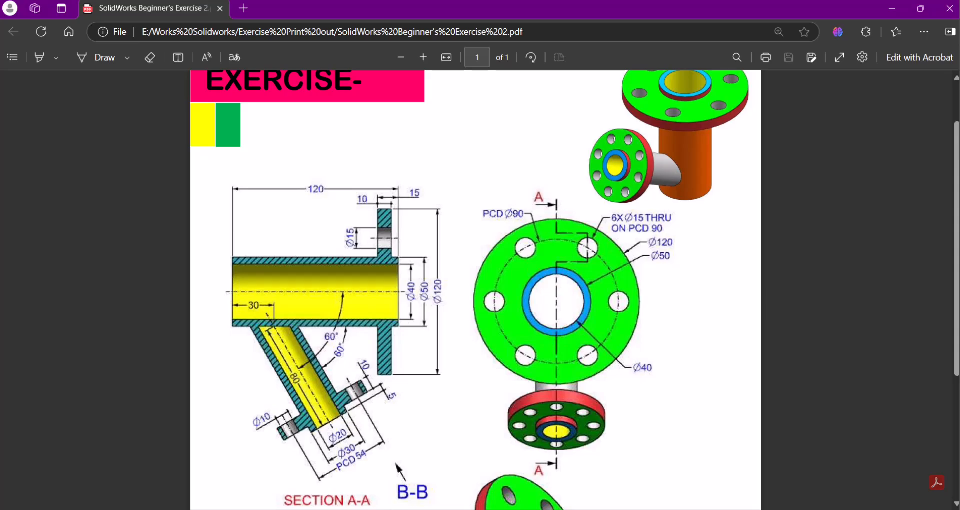
{"action": "key", "text": "alt+Tab"}
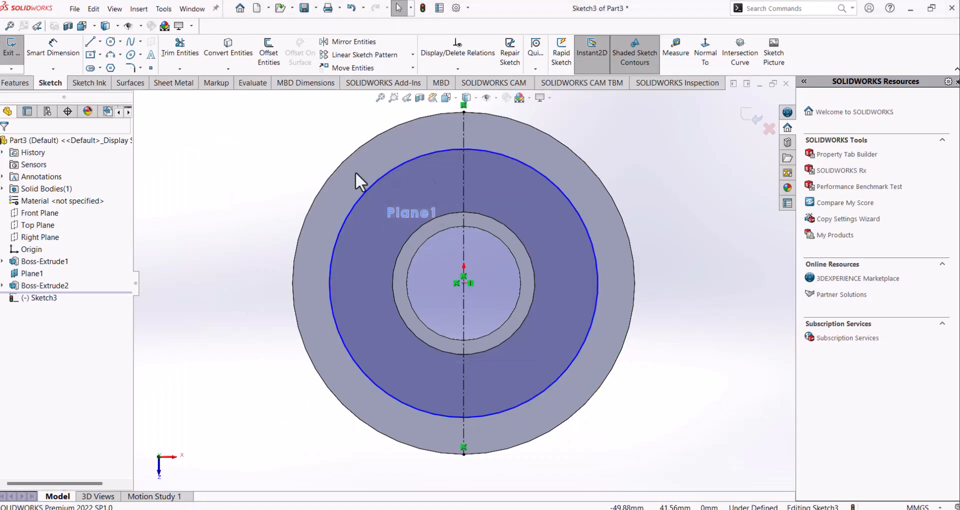
{"action": "left_click", "coordinate": [54, 49]}
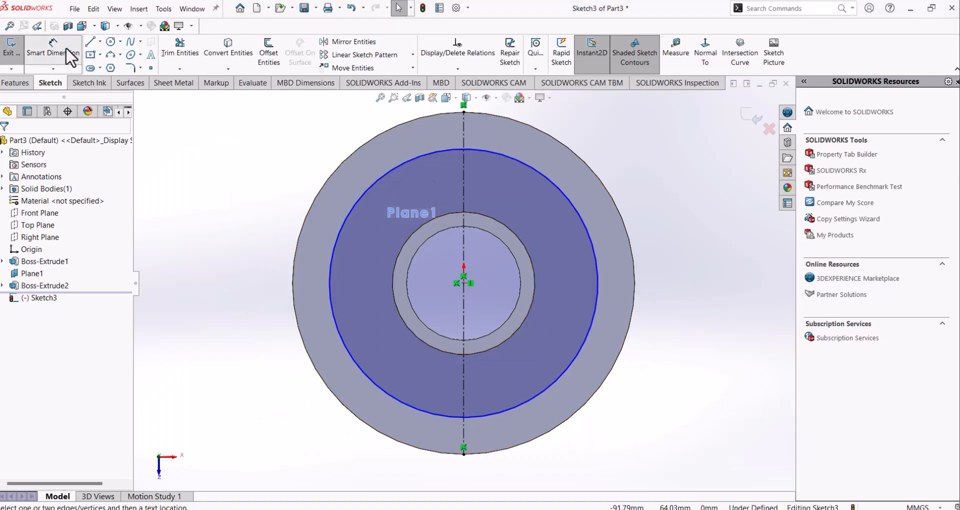
{"action": "left_click", "coordinate": [377, 182]}
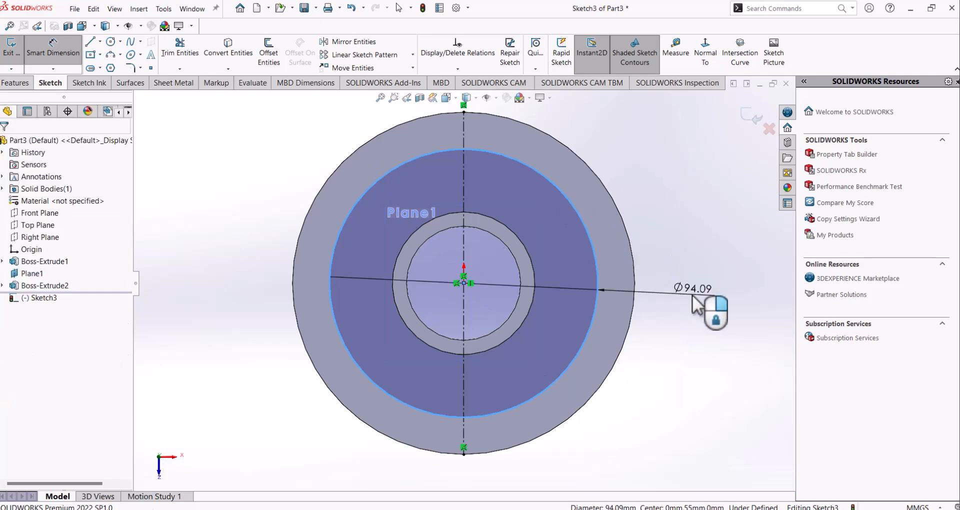
{"action": "left_click", "coordinate": [693, 300]}
{"action": "type", "text": "90"}
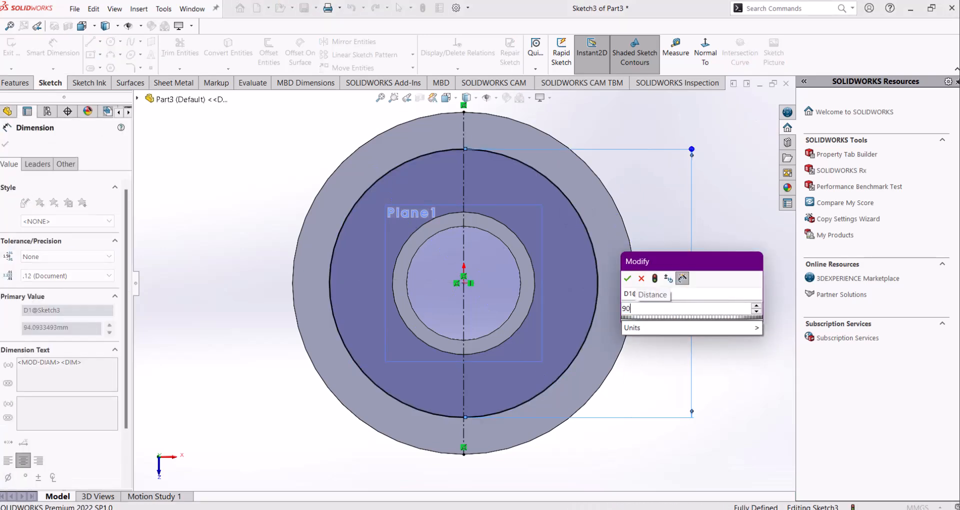
{"action": "key", "text": "Return"}
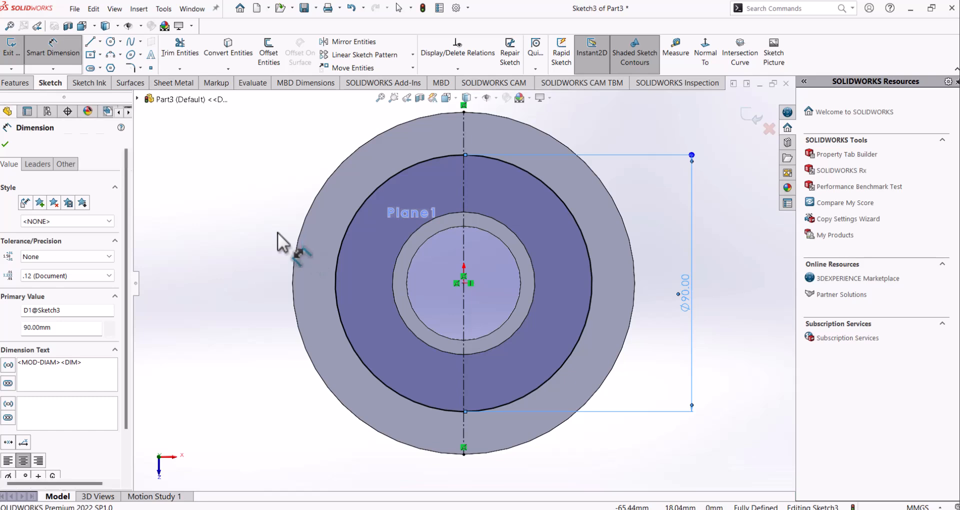
{"action": "left_click", "coordinate": [278, 235]}
{"action": "right_click", "coordinate": [288, 196]}
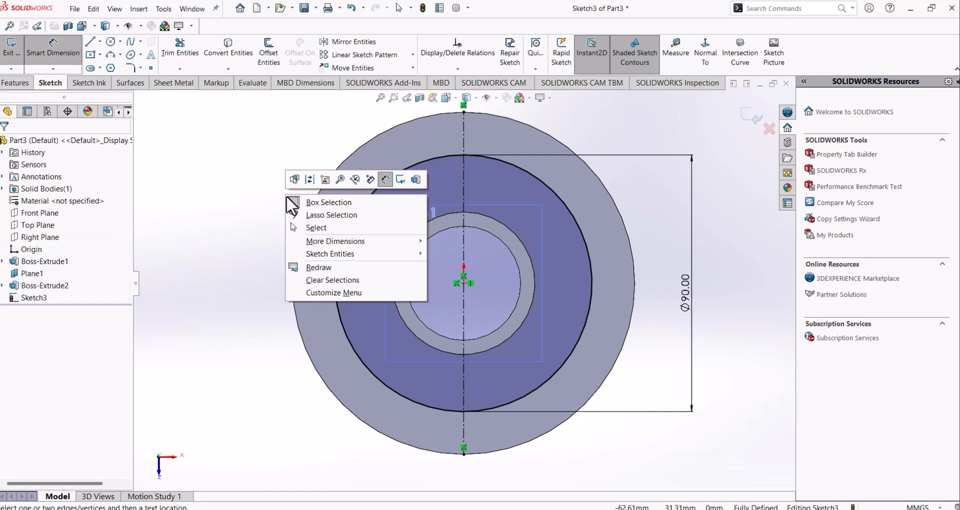
{"action": "left_click", "coordinate": [317, 227]}
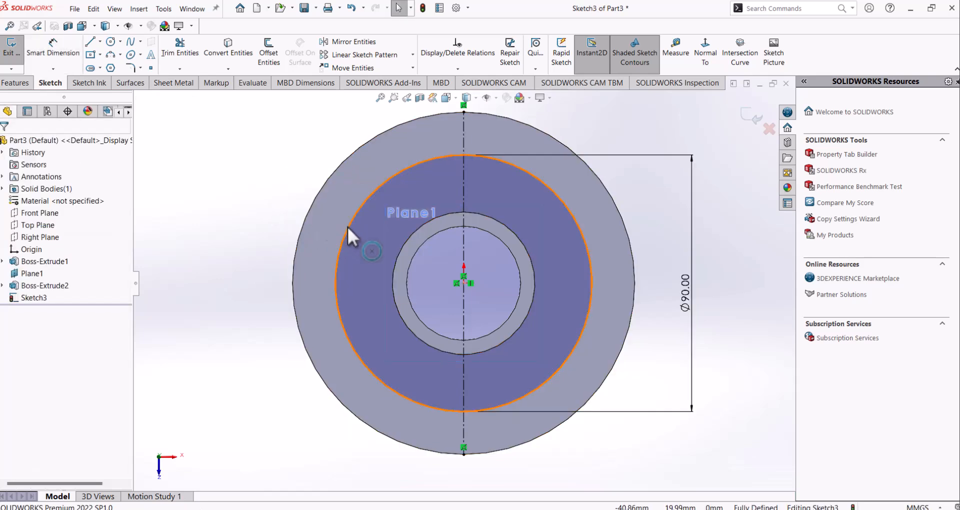
Convert the 90 mm pitch circle to construction geometry.
{"action": "left_click", "coordinate": [347, 226]}
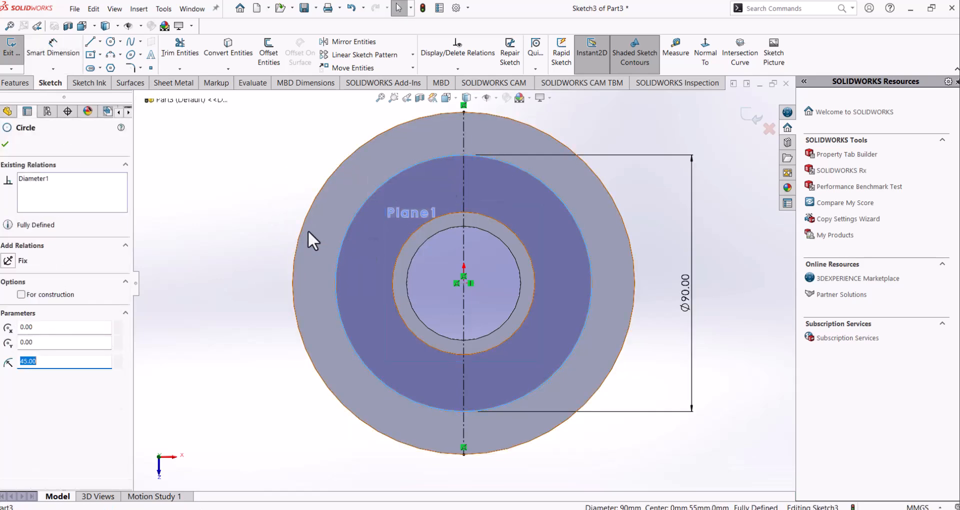
{"action": "left_click", "coordinate": [24, 295]}
{"action": "left_click", "coordinate": [6, 144]}
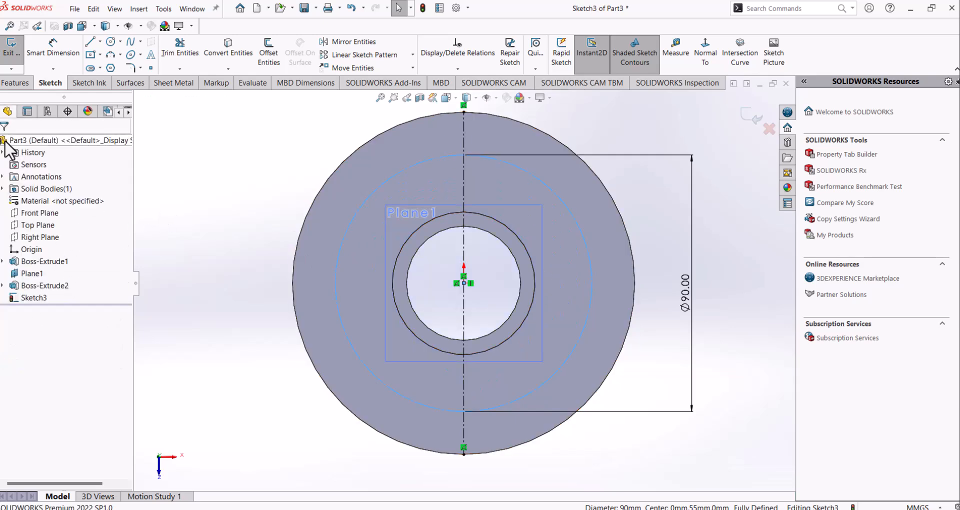
Sketch a hole circle centred where the vertical centerline meets the pitch circle above the origin and set its diameter to 15 mm.
{"action": "left_click", "coordinate": [111, 42]}
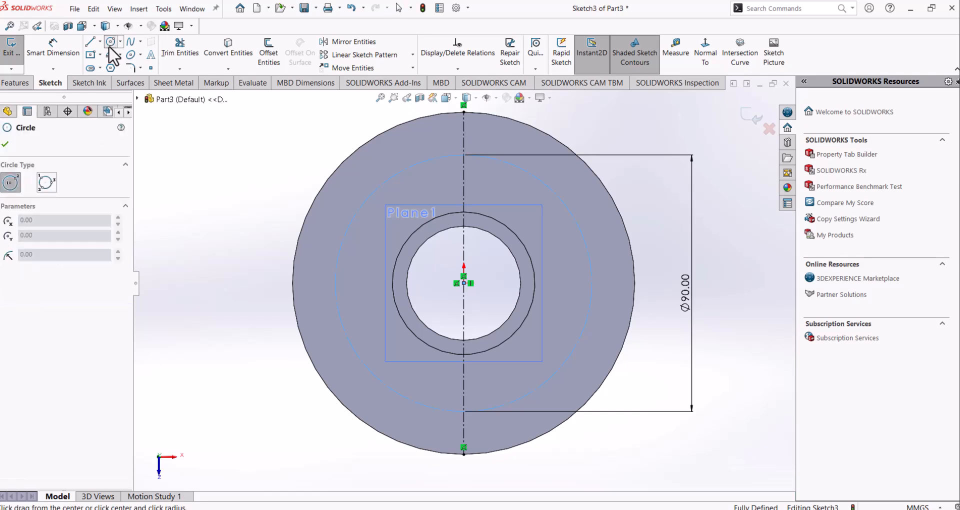
{"action": "left_click", "coordinate": [463, 155]}
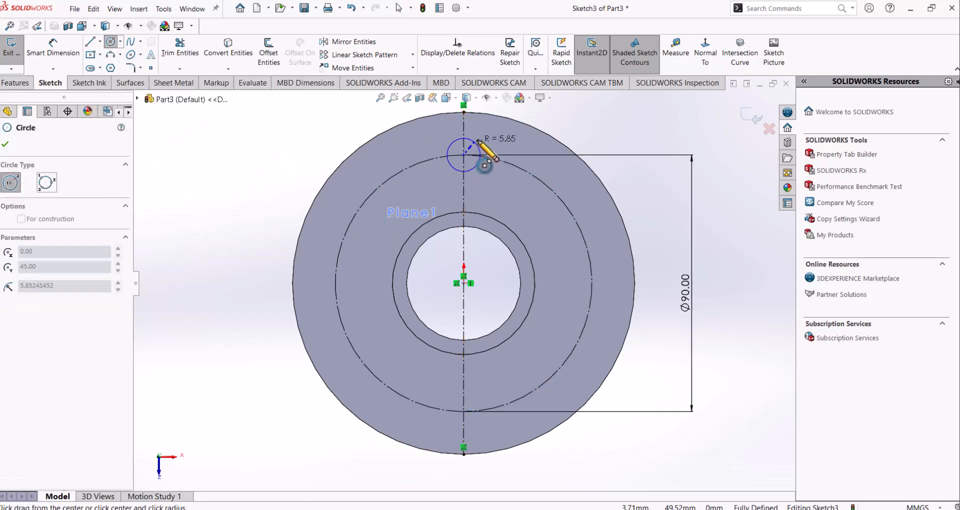
{"action": "left_click", "coordinate": [464, 133]}
{"action": "left_click", "coordinate": [59, 48]}
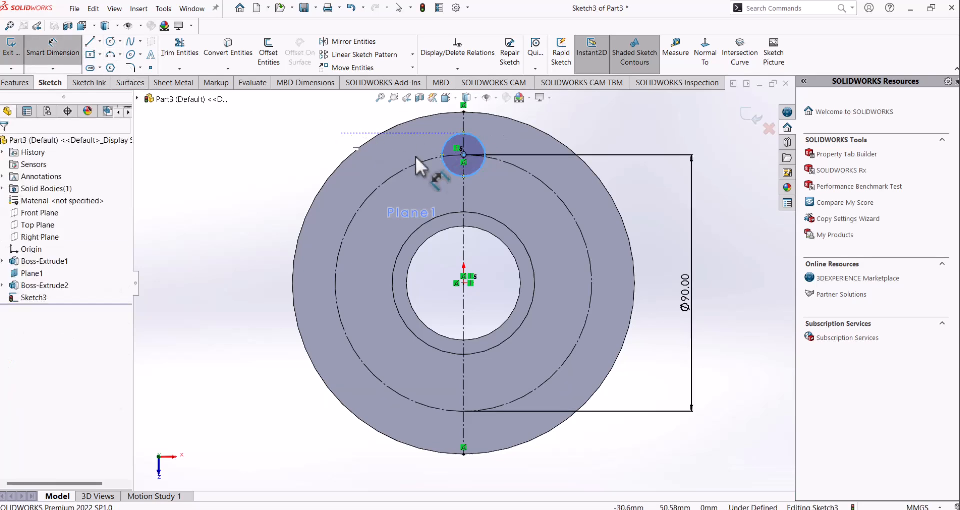
{"action": "left_click", "coordinate": [460, 173]}
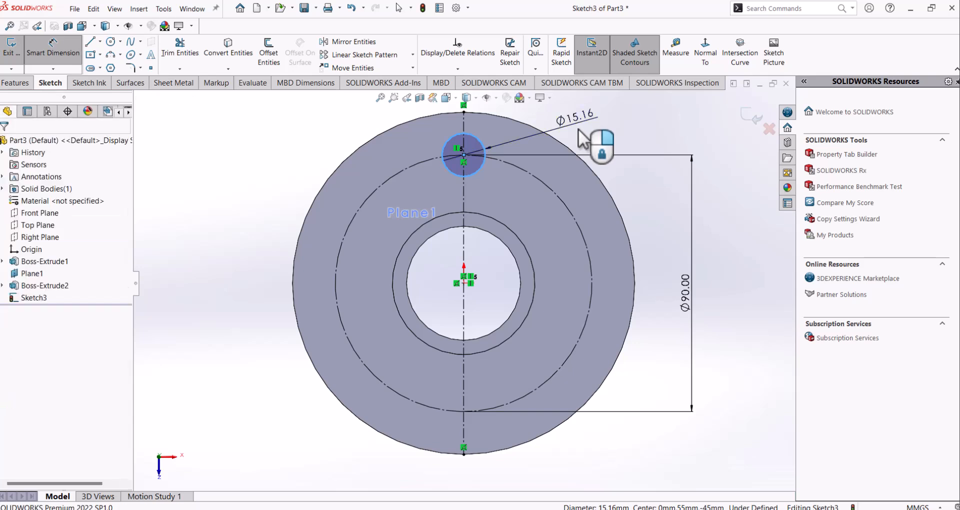
{"action": "left_click", "coordinate": [597, 152]}
{"action": "type", "text": "15"}
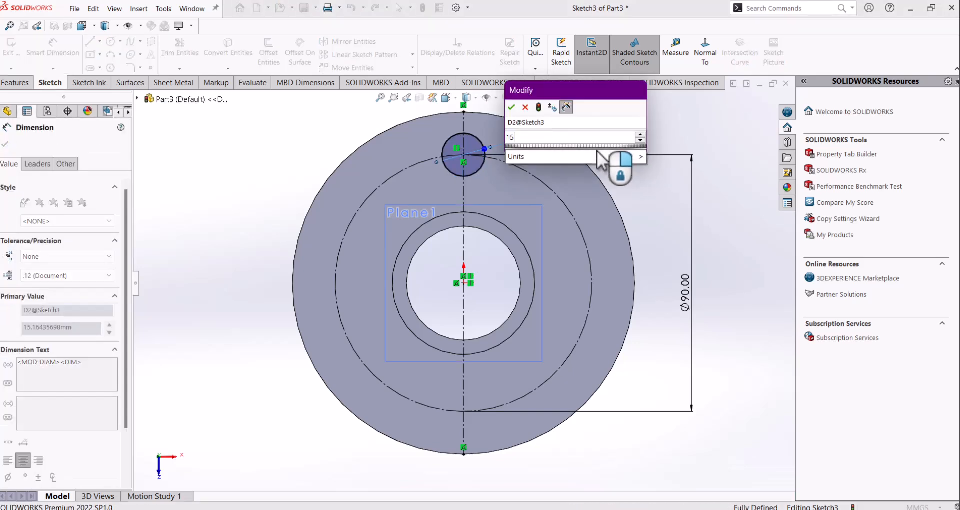
{"action": "key", "text": "Return"}
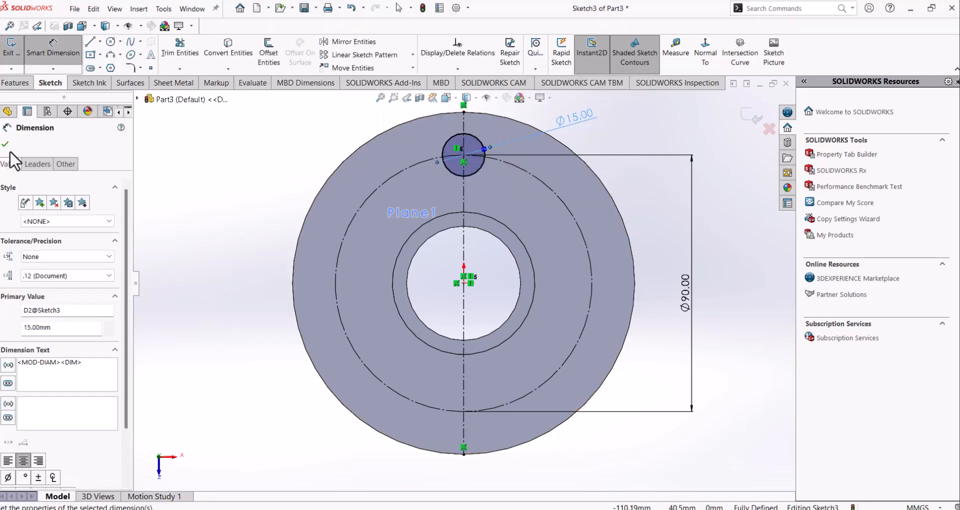
Cut the 15 mm hole circle through the flange with an Extruded Cut.
{"action": "left_click", "coordinate": [5, 144]}
{"action": "left_click", "coordinate": [15, 83]}
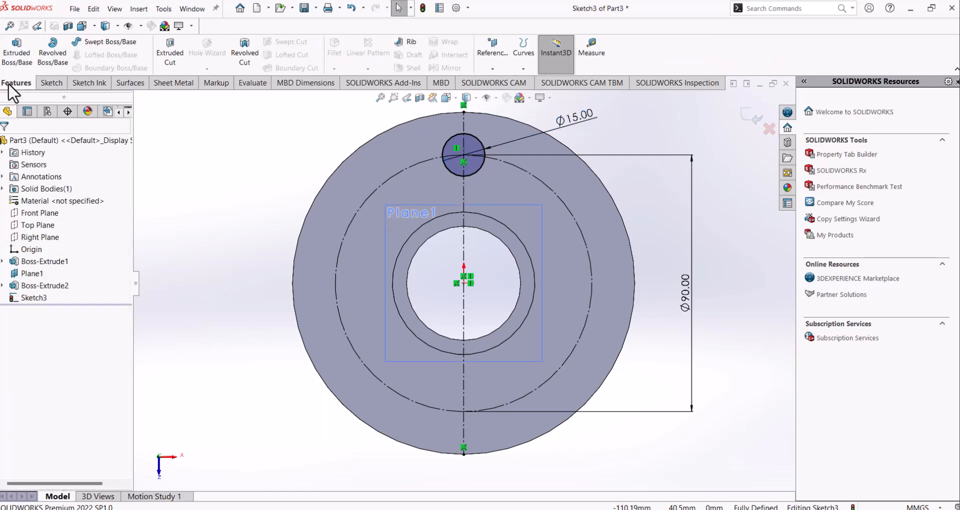
{"action": "left_click", "coordinate": [170, 53]}
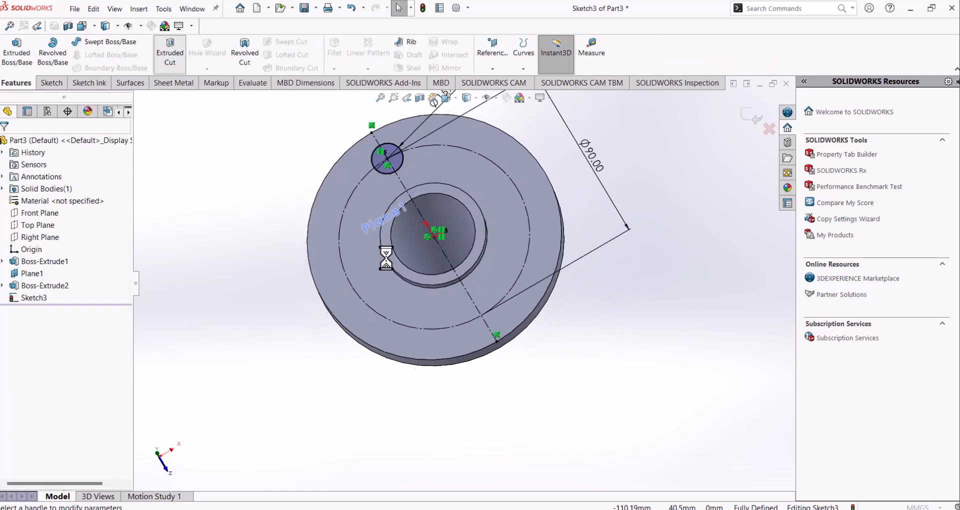
{"action": "middle_click_drag", "start_coordinate": [361, 256], "coordinate": [411, 254]}
{"action": "left_click", "coordinate": [5, 145]}
{"action": "scroll", "coordinate": [412, 221], "scroll_direction": "down", "scroll_amount": 3}
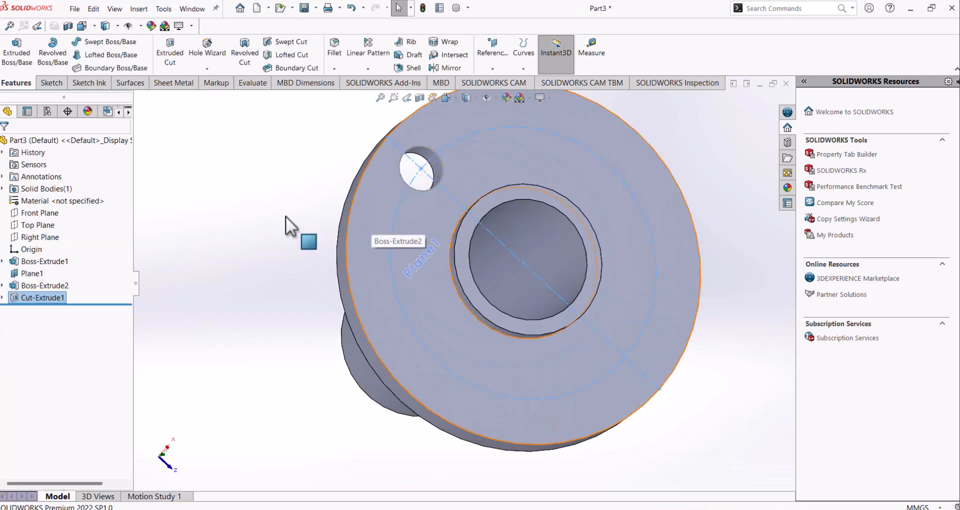
Circular-pattern the hole cut around the flange's outer edge with 6 equally spaced instances over 360 degrees.
{"action": "left_click", "coordinate": [26, 298]}
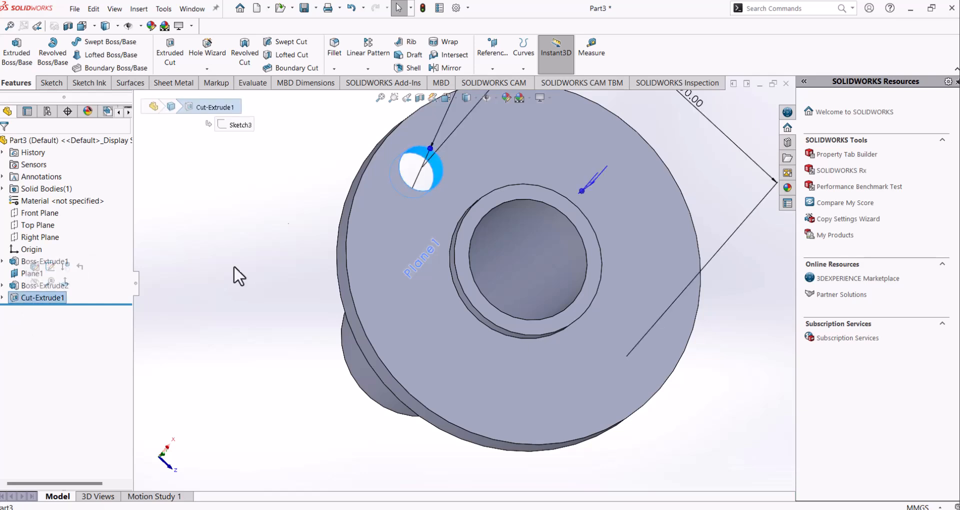
{"action": "left_click", "coordinate": [381, 68]}
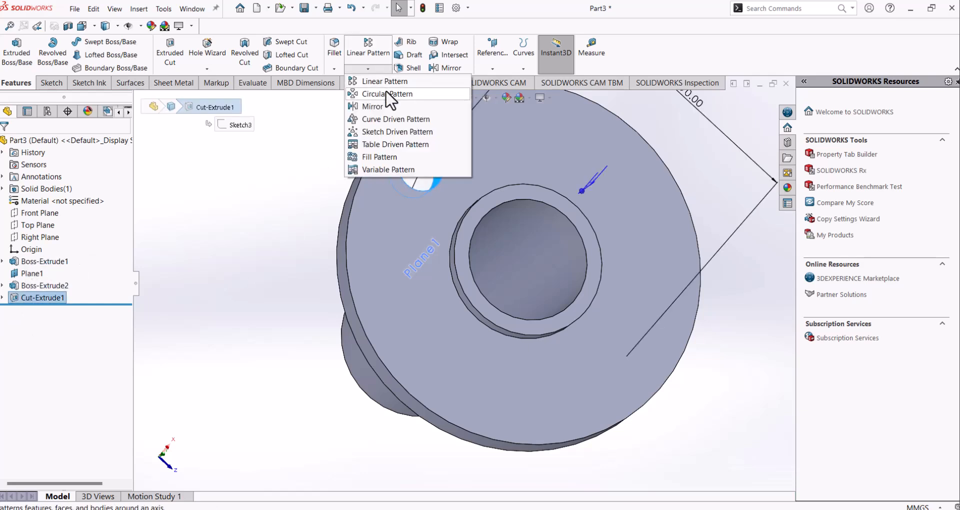
{"action": "left_click", "coordinate": [386, 94]}
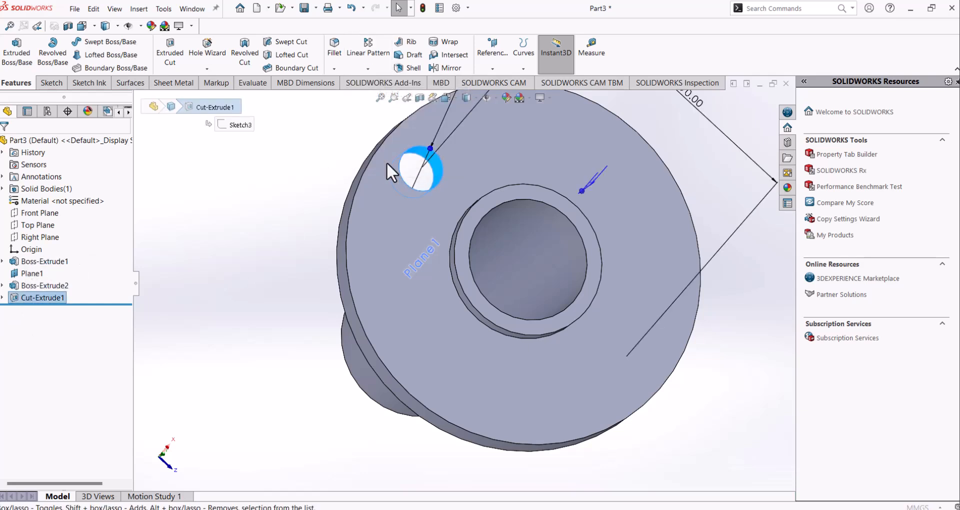
{"action": "left_click", "coordinate": [353, 298]}
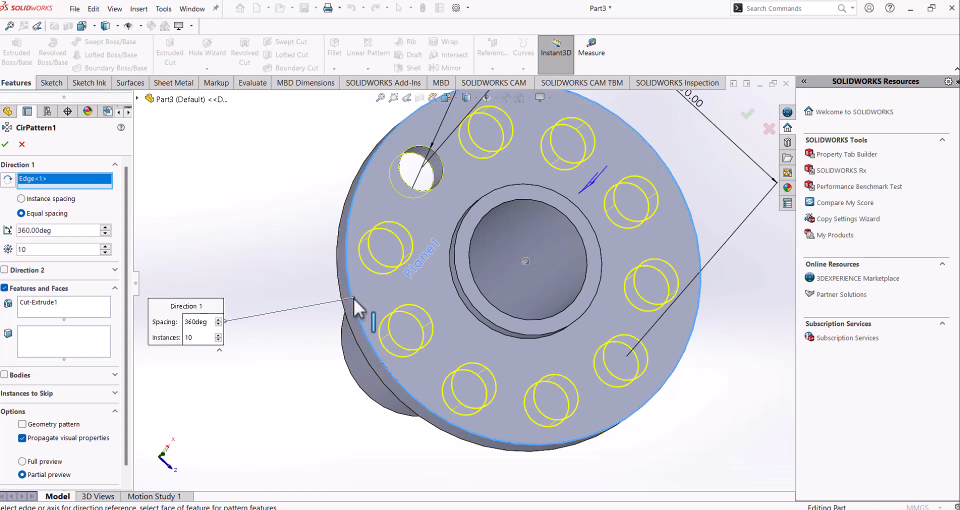
{"action": "left_click", "coordinate": [106, 255]}
{"action": "left_click", "coordinate": [106, 255]}
{"action": "left_click", "coordinate": [105, 256]}
{"action": "left_click", "coordinate": [105, 255]}
{"action": "scroll", "coordinate": [396, 251], "scroll_direction": "up", "scroll_amount": 3}
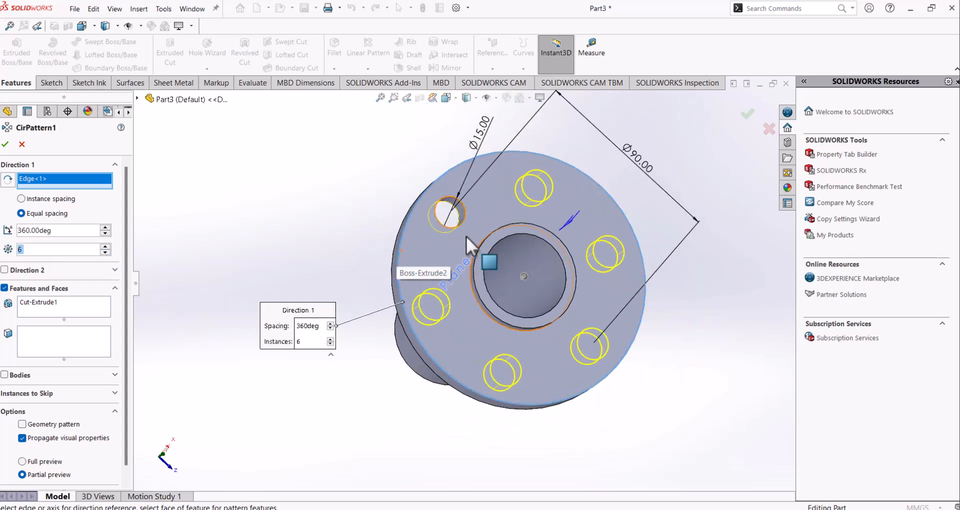
{"action": "left_click", "coordinate": [5, 144]}
Hide the reference plane Plane1 in the model.
{"action": "middle_click_drag", "start_coordinate": [479, 376], "coordinate": [470, 244]}
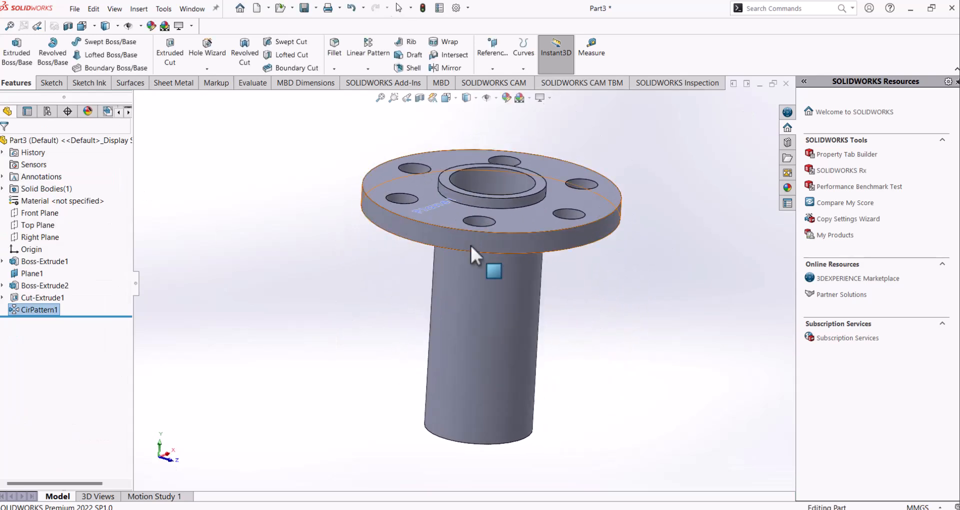
{"action": "middle_click_drag", "start_coordinate": [301, 285], "coordinate": [414, 368]}
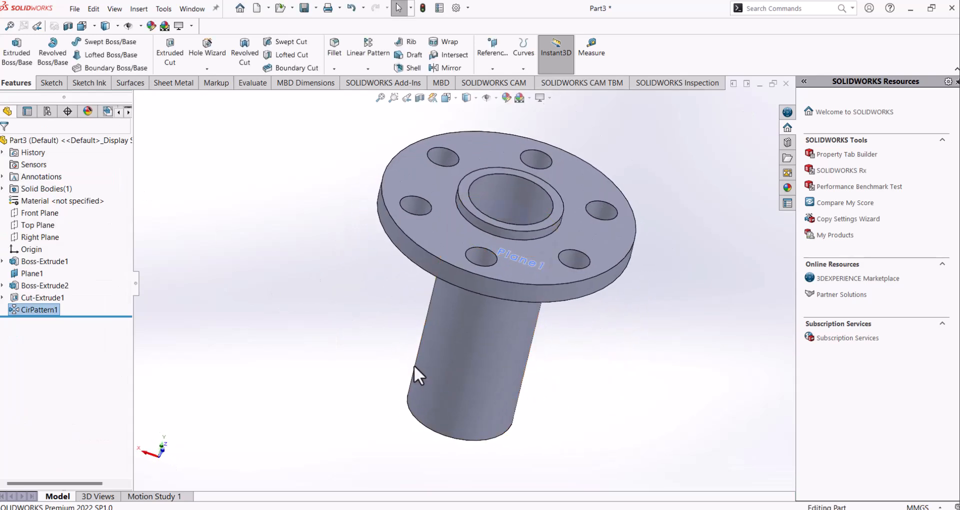
{"action": "left_click", "coordinate": [33, 274]}
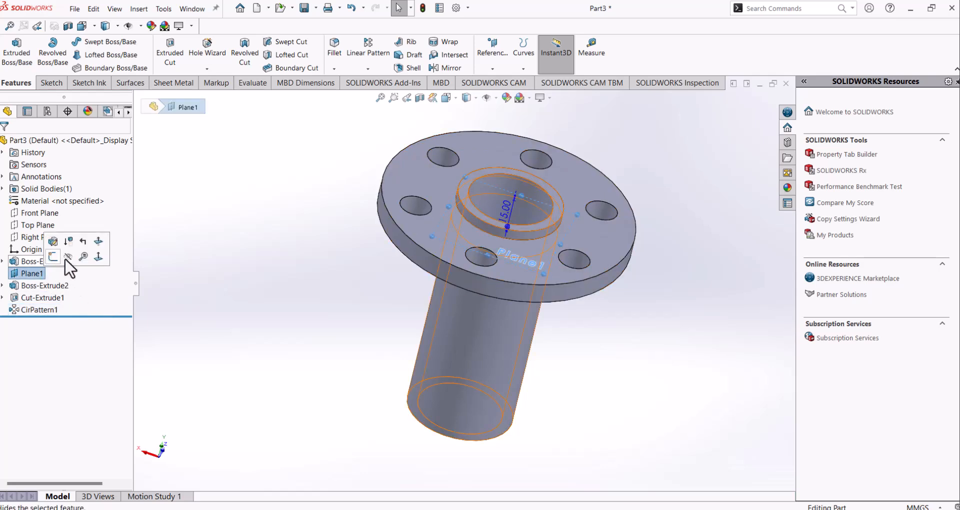
{"action": "left_click", "coordinate": [68, 257]}
{"action": "middle_click_drag", "start_coordinate": [407, 287], "coordinate": [407, 343]}
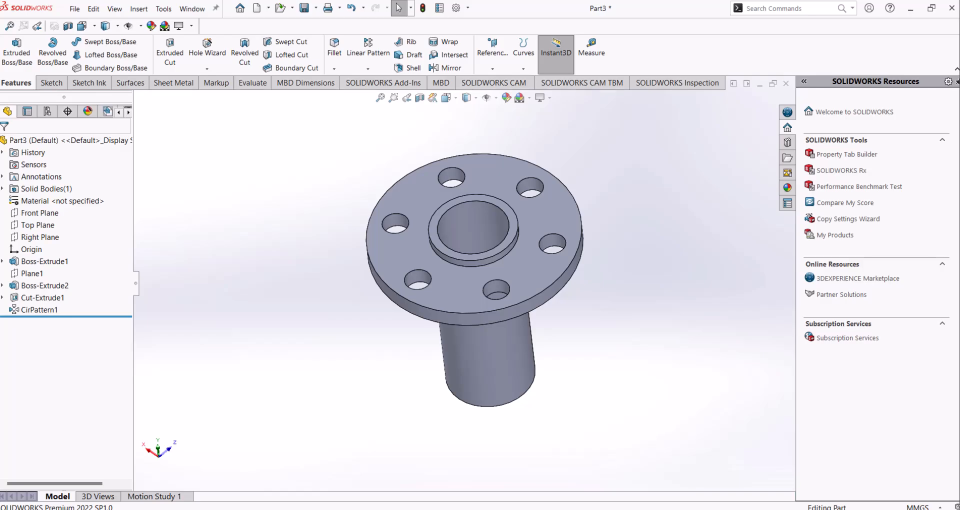
Check the angled branch pipe's dimensions in section A-A of the exercise PDF and return to SOLIDWORKS.
{"action": "key", "text": "alt+Tab"}
{"action": "scroll", "coordinate": [582, 312], "scroll_direction": "up", "scroll_amount": 2}
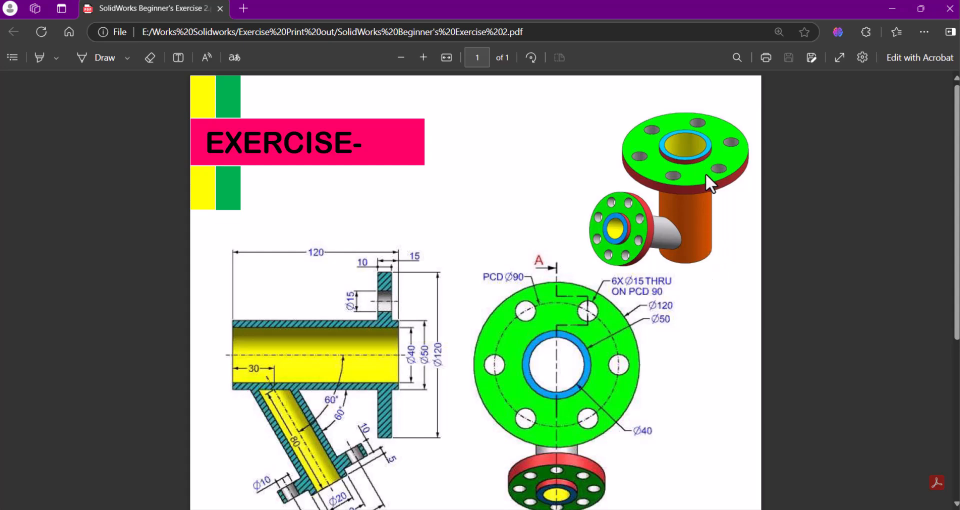
{"action": "scroll", "coordinate": [654, 209], "scroll_direction": "down", "scroll_amount": 3}
{"action": "scroll", "coordinate": [669, 121], "scroll_direction": "up", "scroll_amount": 2}
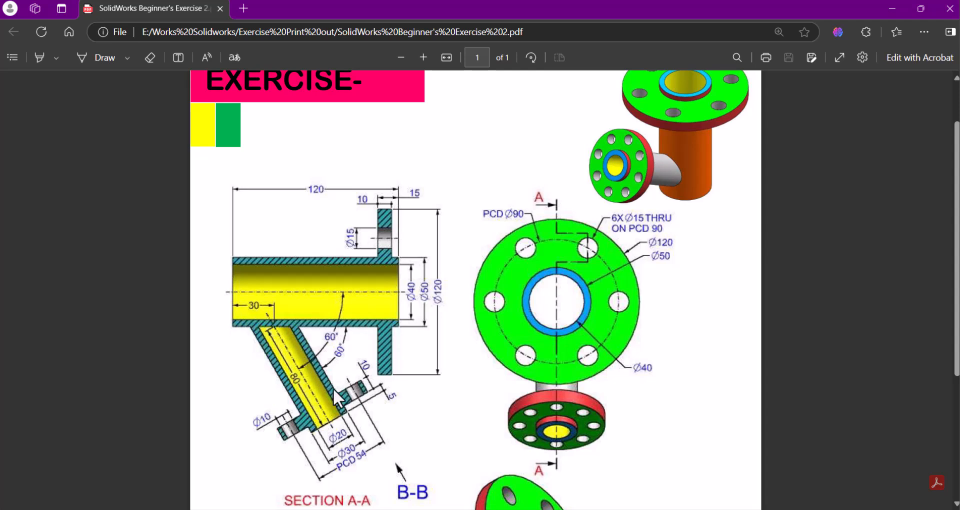
{"action": "key", "text": "alt+Tab"}
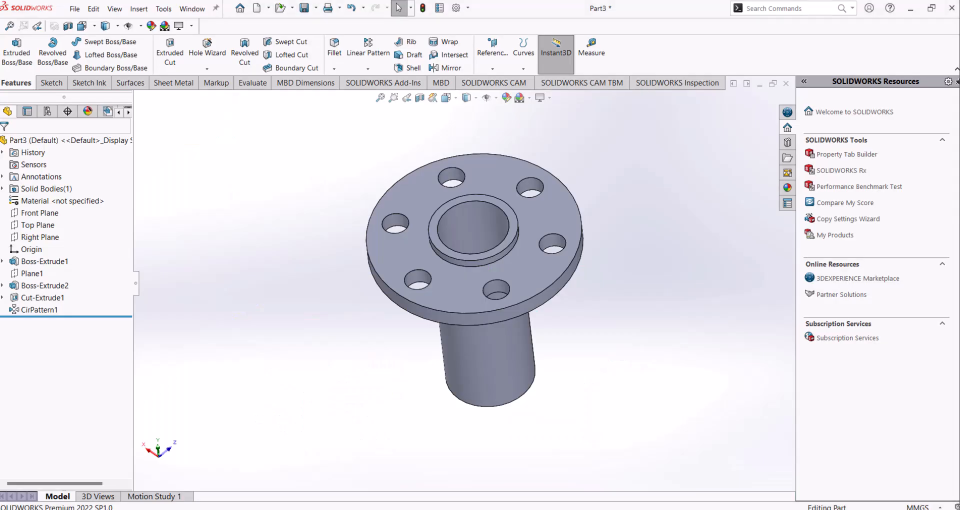
Start a sketch on the Front Plane and draw a slanted line from outside the tube down to its side edge, about 31 mm above the tube's lower end.
{"action": "middle_click_drag", "start_coordinate": [318, 387], "coordinate": [265, 310]}
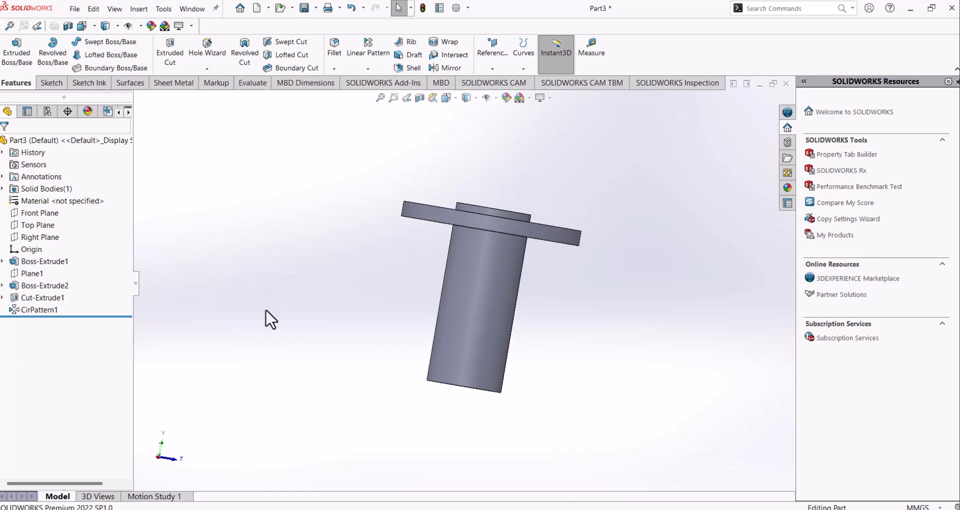
{"action": "middle_click_drag", "start_coordinate": [390, 307], "coordinate": [353, 296]}
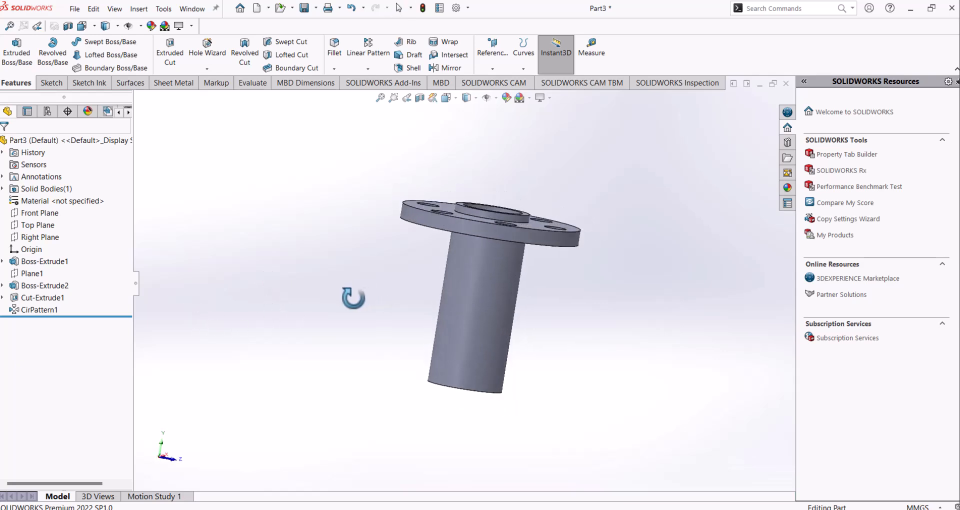
{"action": "left_click", "coordinate": [55, 213]}
{"action": "left_click", "coordinate": [71, 203]}
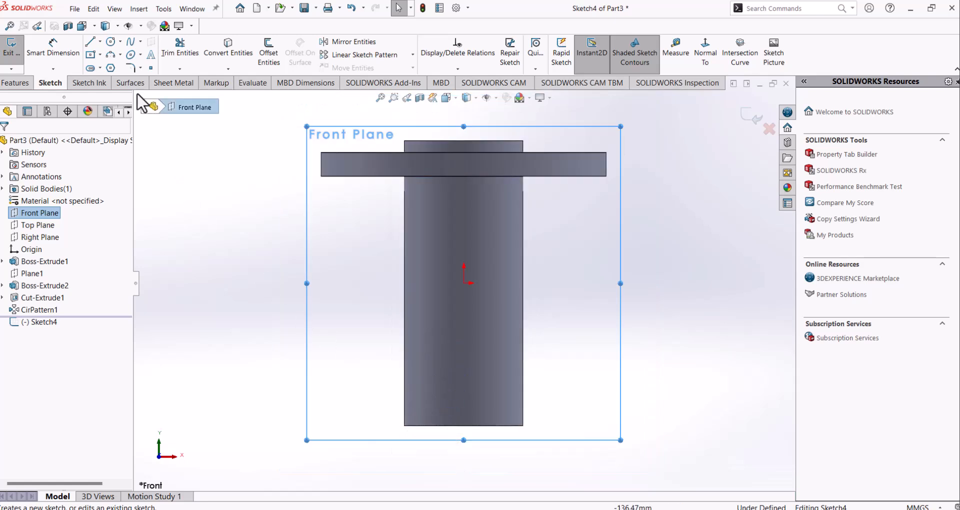
{"action": "left_click", "coordinate": [90, 41]}
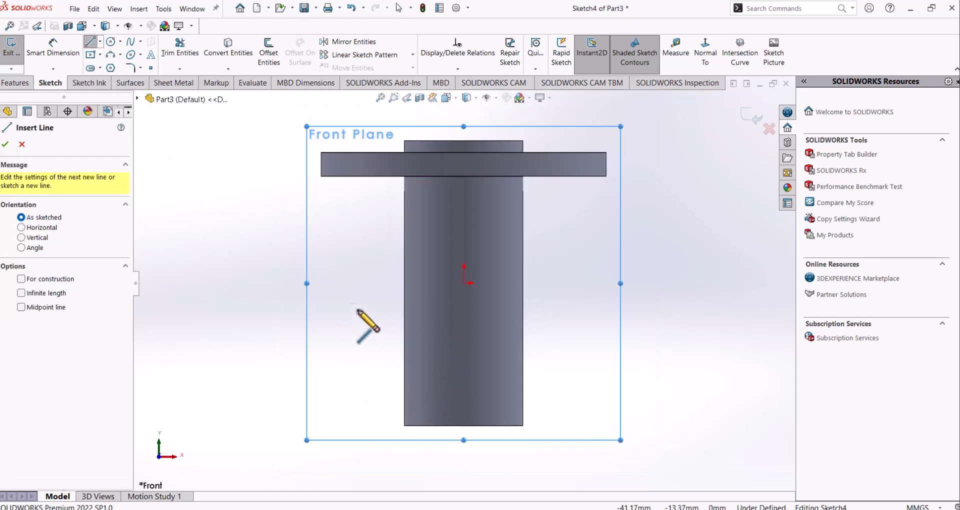
{"action": "left_click", "coordinate": [233, 199]}
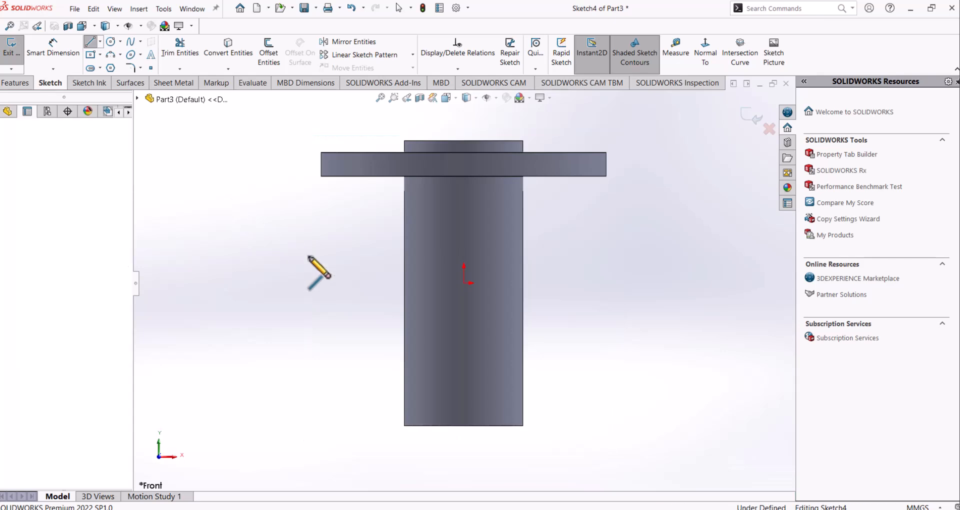
{"action": "left_click", "coordinate": [405, 351]}
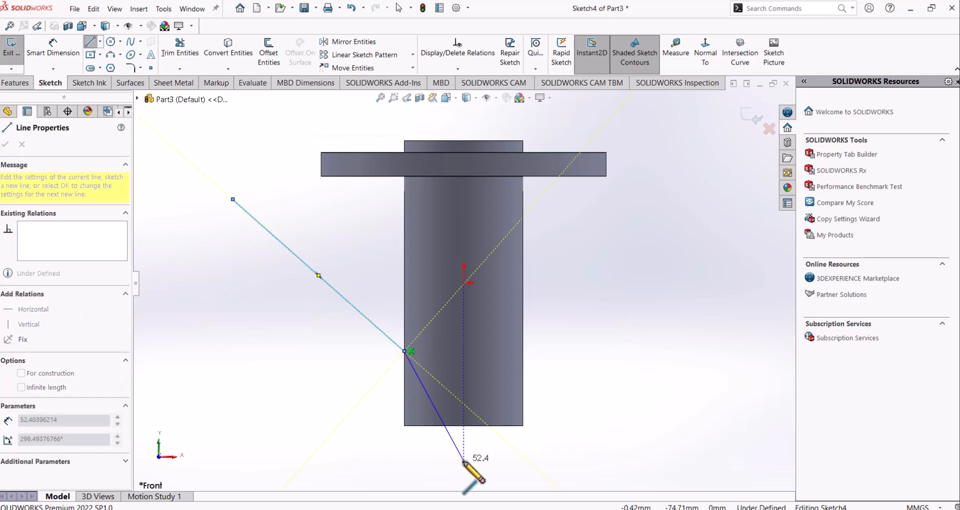
{"action": "key", "text": "Escape"}
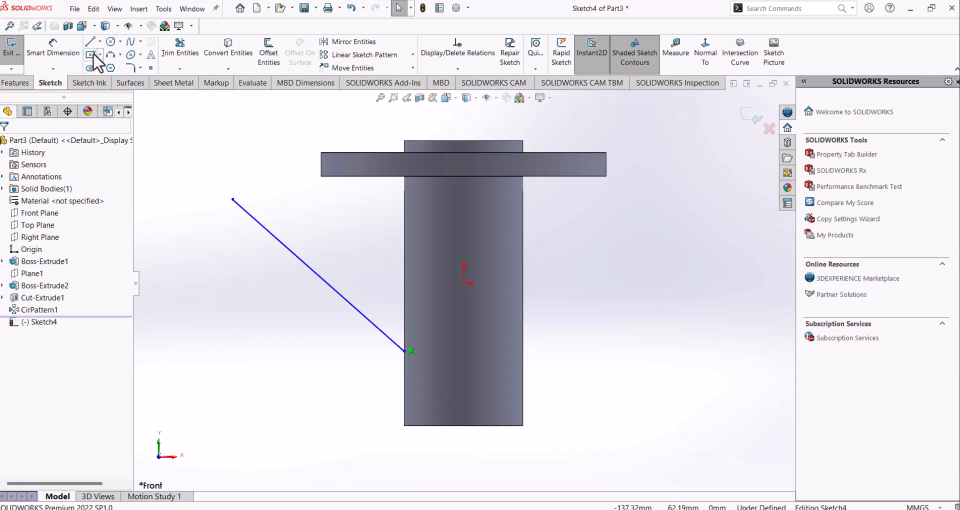
Draw a vertical centerline along the tube's axis from the midpoint of its upper edge to the midpoint of its lower edge.
{"action": "left_click", "coordinate": [100, 42]}
{"action": "left_click", "coordinate": [113, 67]}
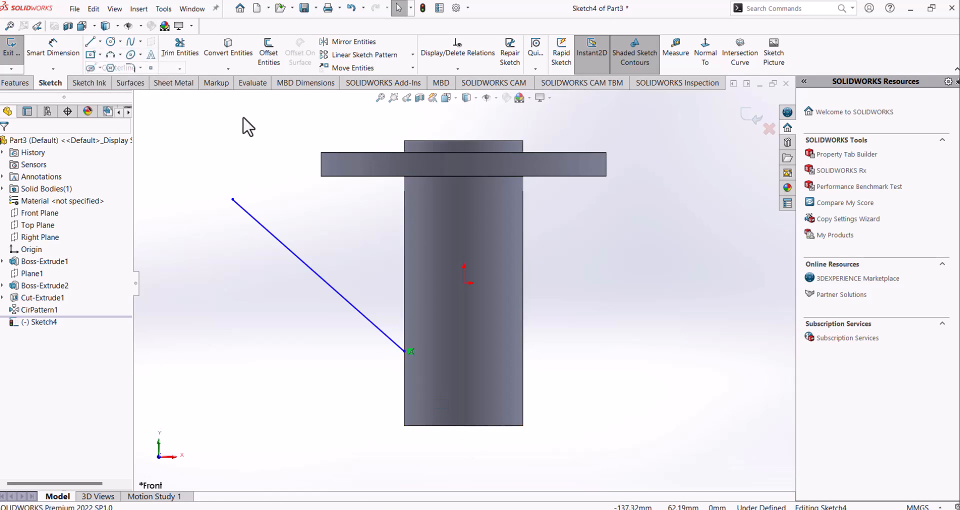
{"action": "left_click", "coordinate": [463, 141]}
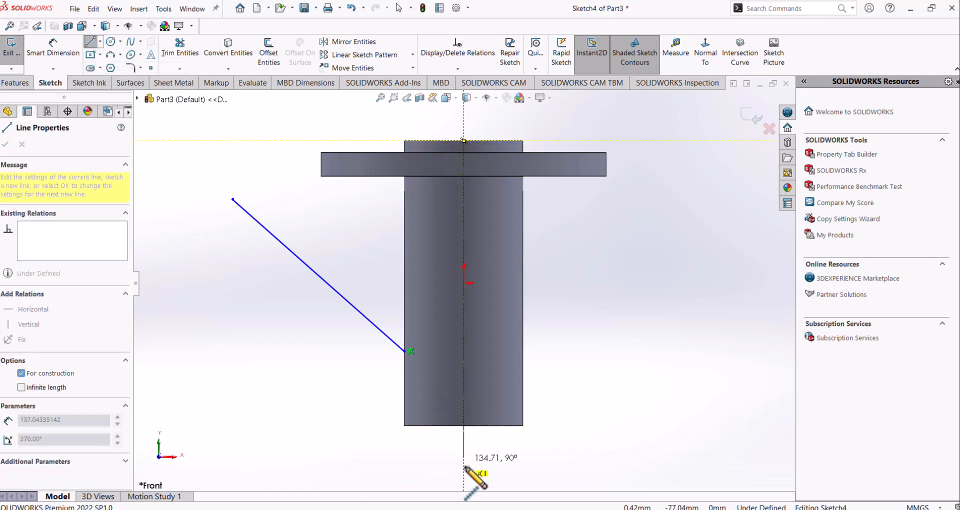
{"action": "left_click", "coordinate": [463, 425]}
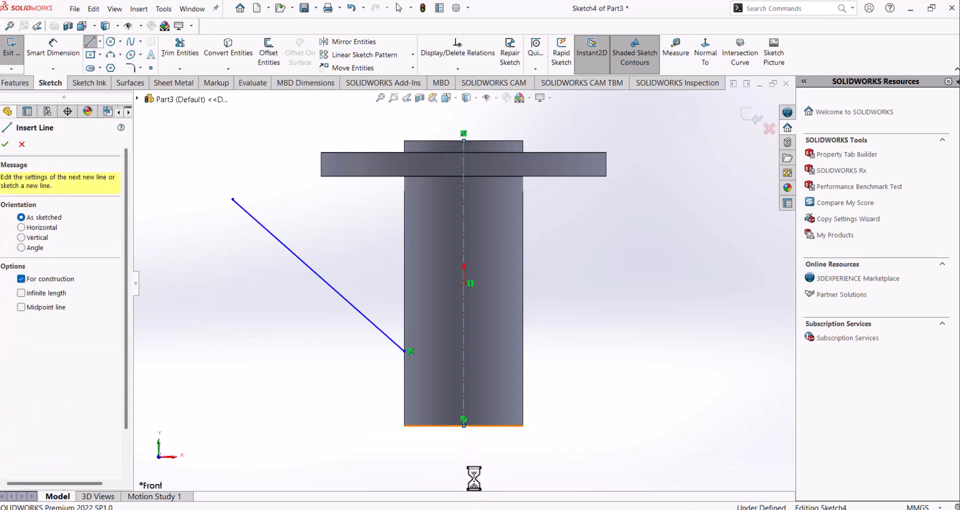
{"action": "key", "text": "Escape"}
{"action": "left_click", "coordinate": [70, 58]}
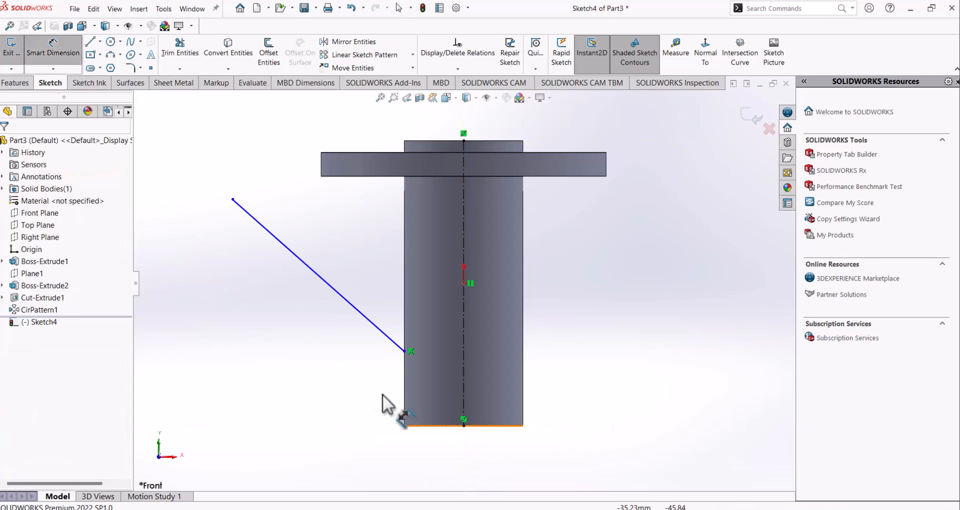
{"action": "left_click", "coordinate": [406, 425]}
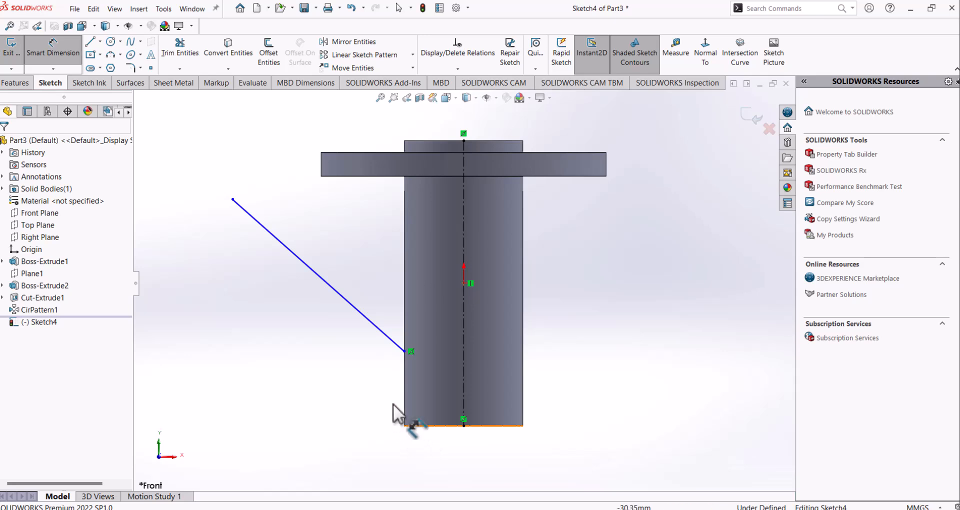
{"action": "left_click", "coordinate": [405, 352]}
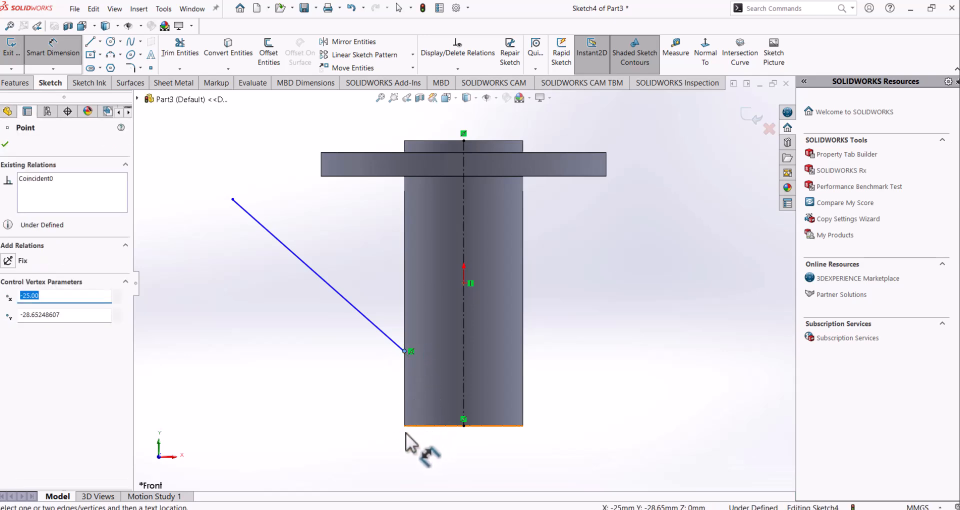
{"action": "key", "text": "Escape"}
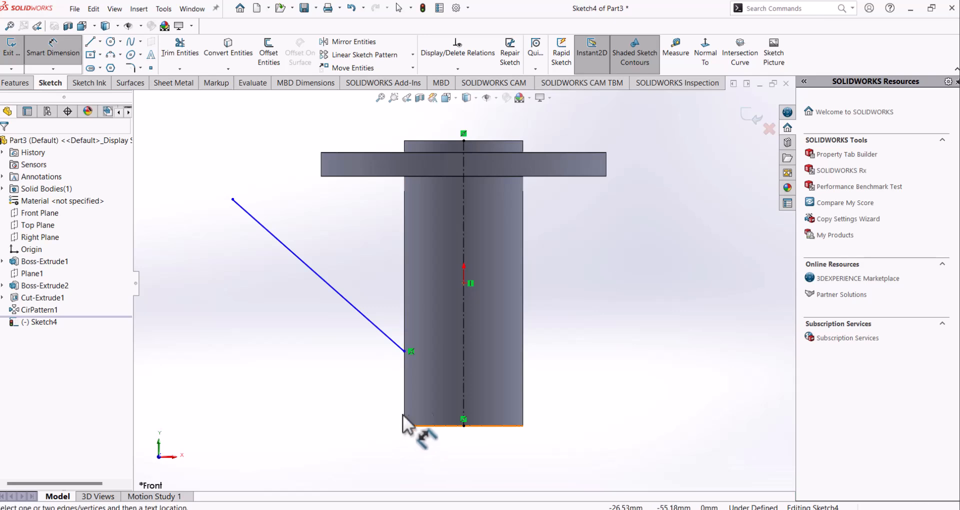
{"action": "left_click", "coordinate": [463, 426]}
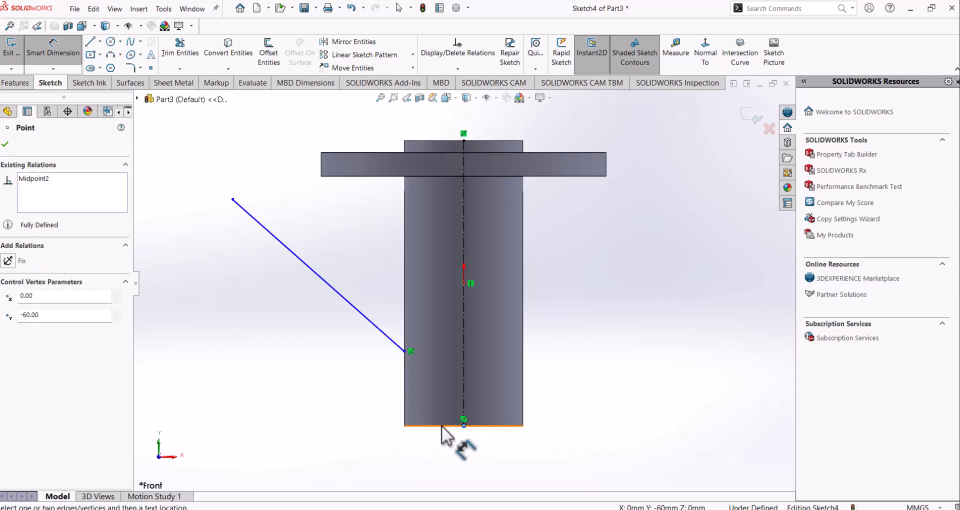
{"action": "key", "text": "Escape"}
{"action": "key", "text": "Escape"}
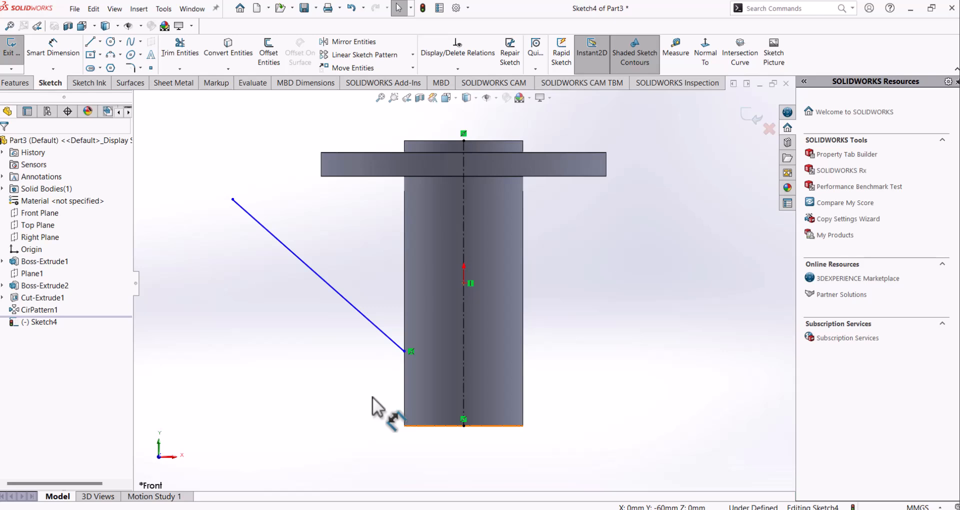
{"action": "left_click", "coordinate": [405, 351]}
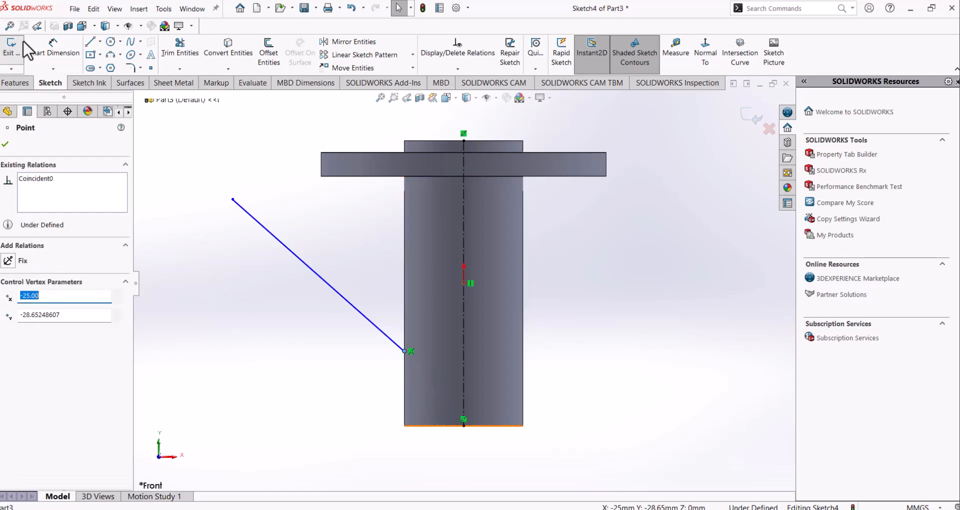
Dimension the slanted line's lower endpoint to 30 mm above the tube's lower corner.
{"action": "left_click", "coordinate": [53, 48]}
{"action": "left_click", "coordinate": [404, 351]}
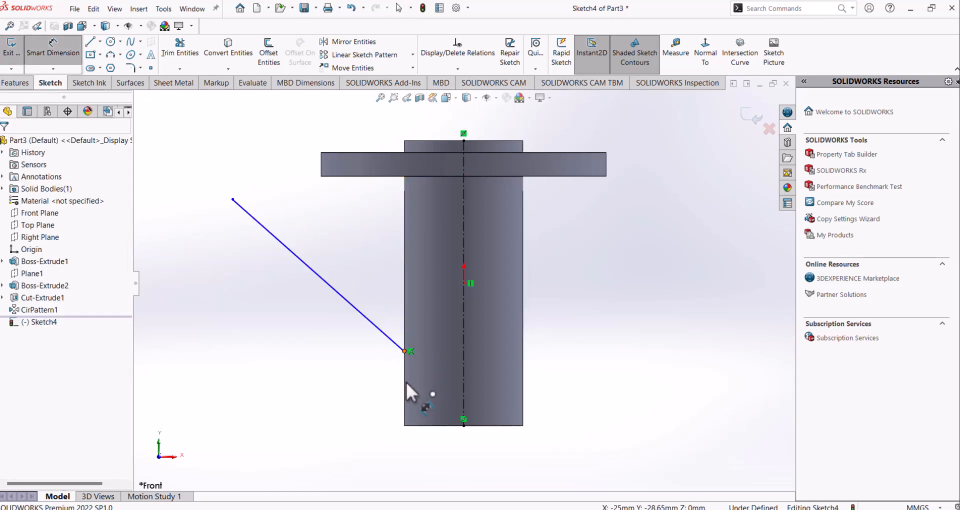
{"action": "left_click", "coordinate": [409, 425]}
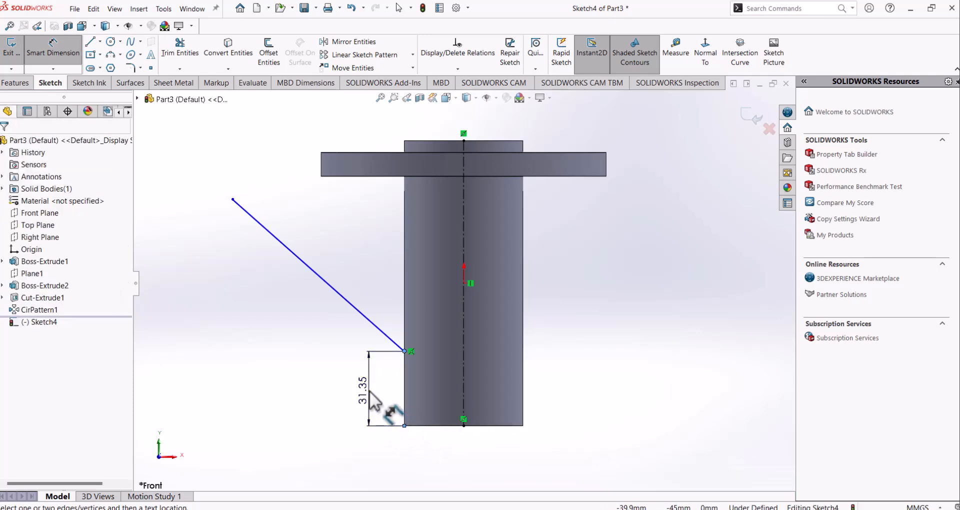
{"action": "left_click", "coordinate": [373, 397]}
{"action": "type", "text": "30"}
{"action": "key", "text": "Return"}
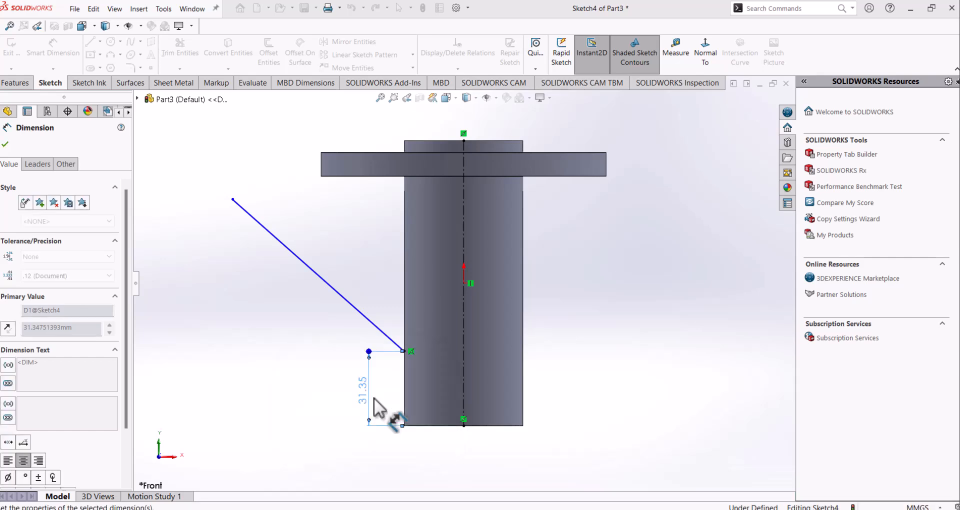
Dimension the angle between the slanted line and the tube's vertical centerline to 60 degrees.
{"action": "left_click", "coordinate": [395, 346]}
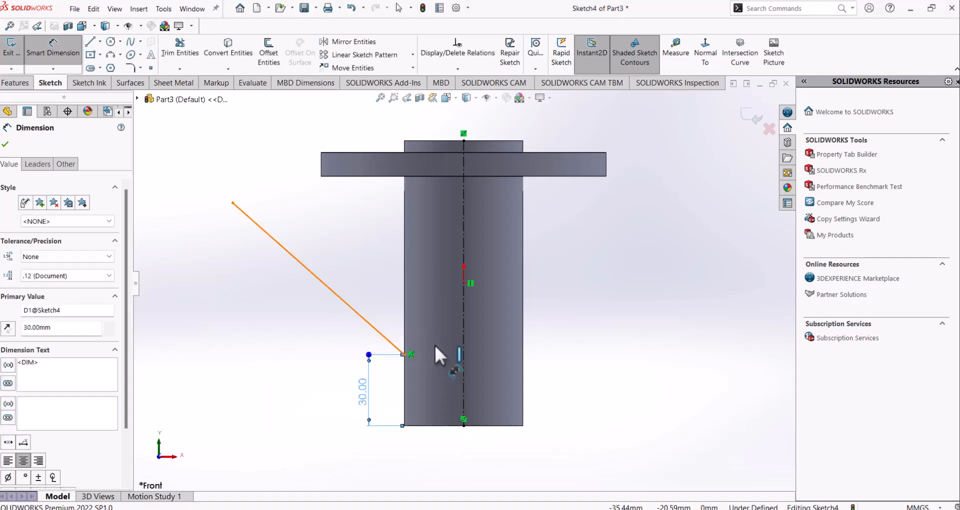
{"action": "left_click", "coordinate": [463, 371]}
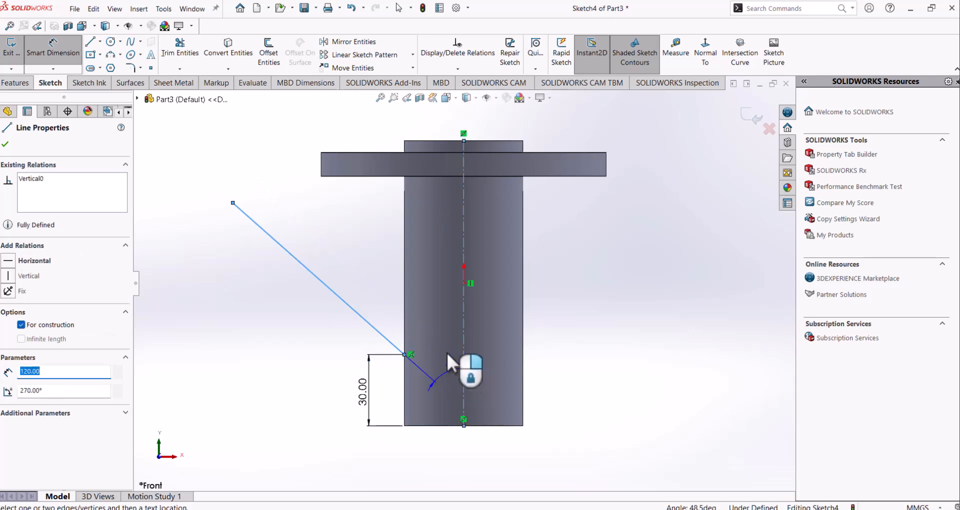
{"action": "left_click", "coordinate": [433, 326]}
{"action": "type", "text": "60"}
{"action": "key", "text": "Return"}
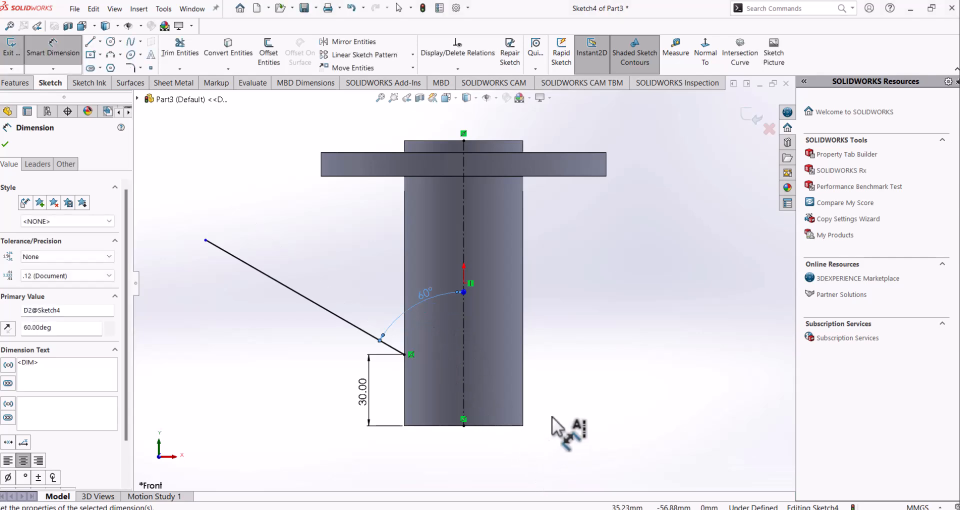
{"action": "left_click", "coordinate": [574, 419]}
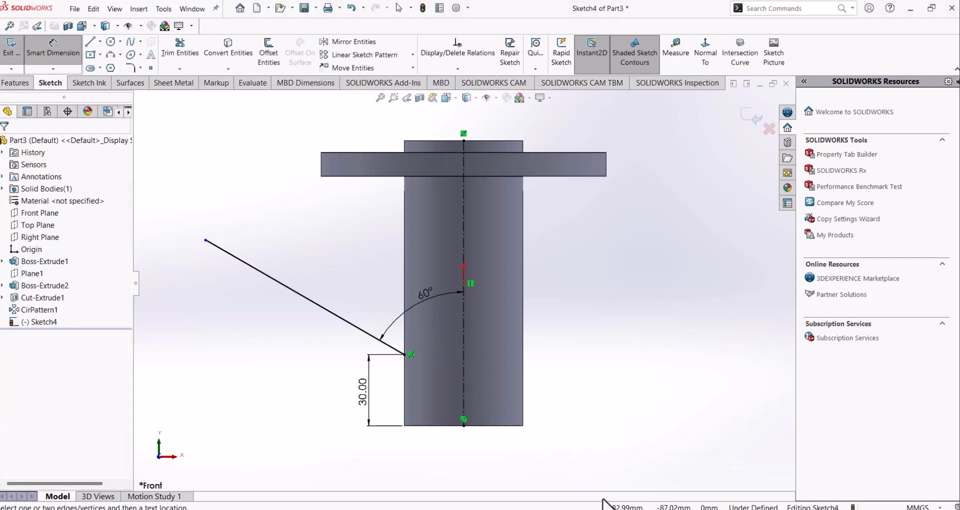
Check the branch pipe's length in section A-A of the exercise PDF and return to SOLIDWORKS.
{"action": "key", "text": "alt+Tab"}
{"action": "scroll", "coordinate": [450, 380], "scroll_direction": "down", "scroll_amount": 3}
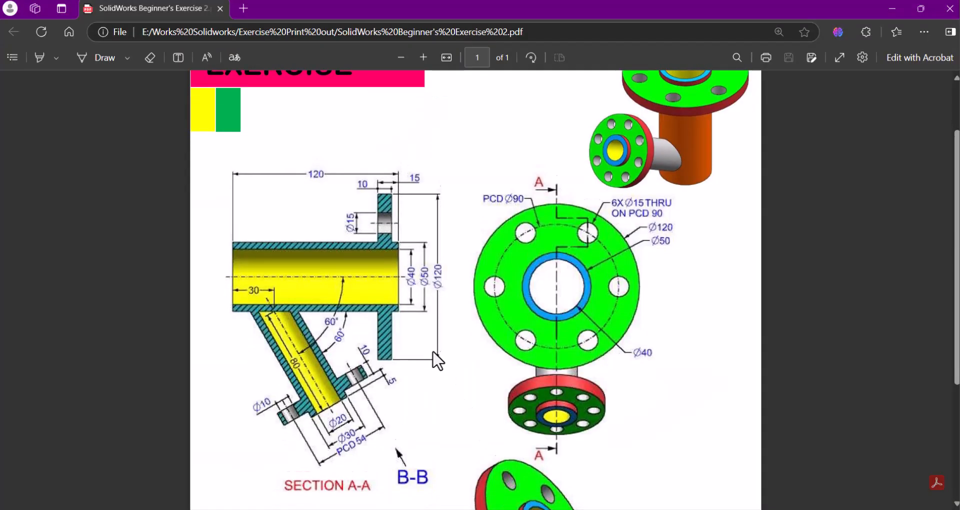
{"action": "scroll", "coordinate": [437, 360], "scroll_direction": "up", "scroll_amount": 1}
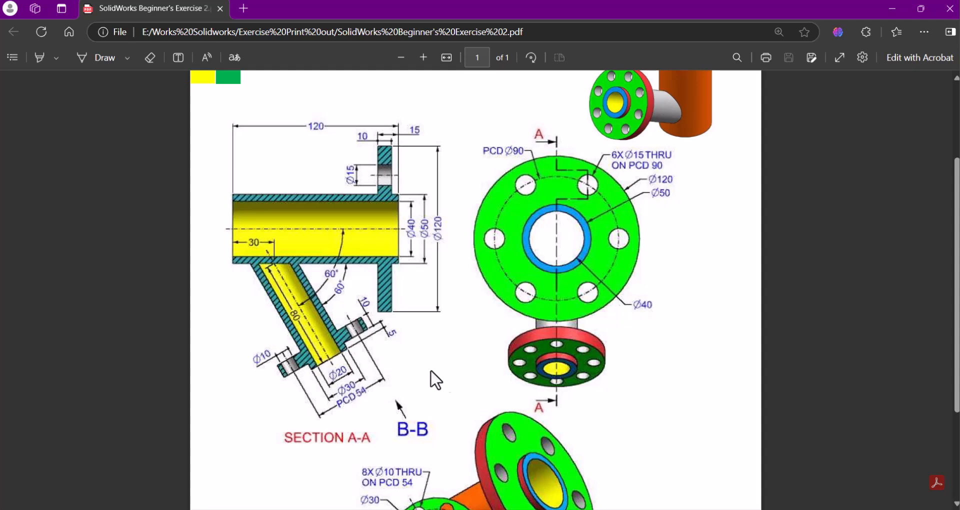
{"action": "key", "text": "alt+Tab"}
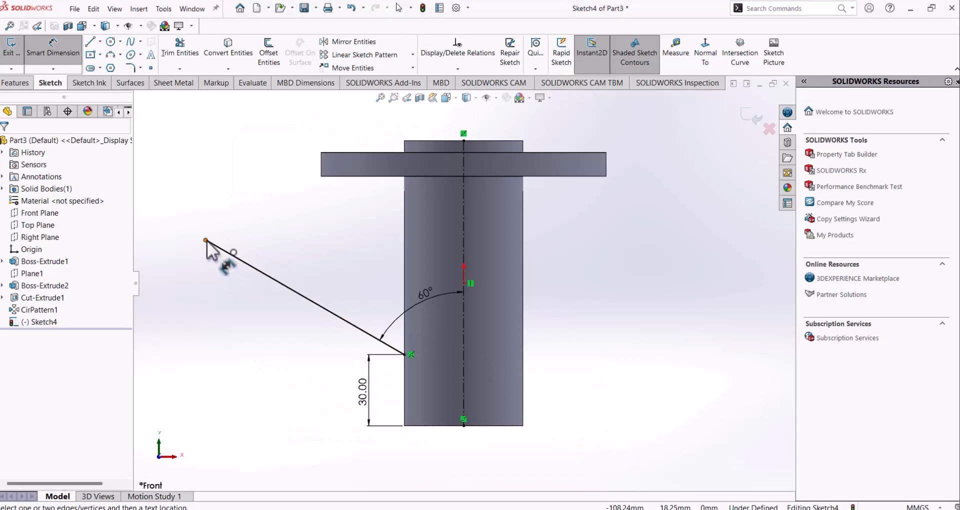
Dimension the slanted line's length to 80 mm and exit the sketch.
{"action": "left_click", "coordinate": [208, 242]}
{"action": "left_click", "coordinate": [393, 346]}
{"action": "left_click", "coordinate": [395, 332]}
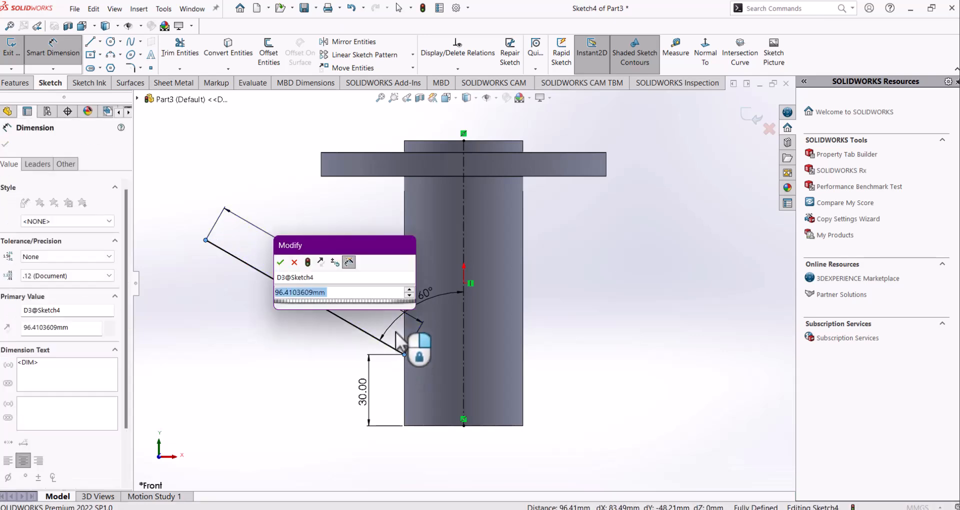
{"action": "type", "text": "80"}
{"action": "key", "text": "Return"}
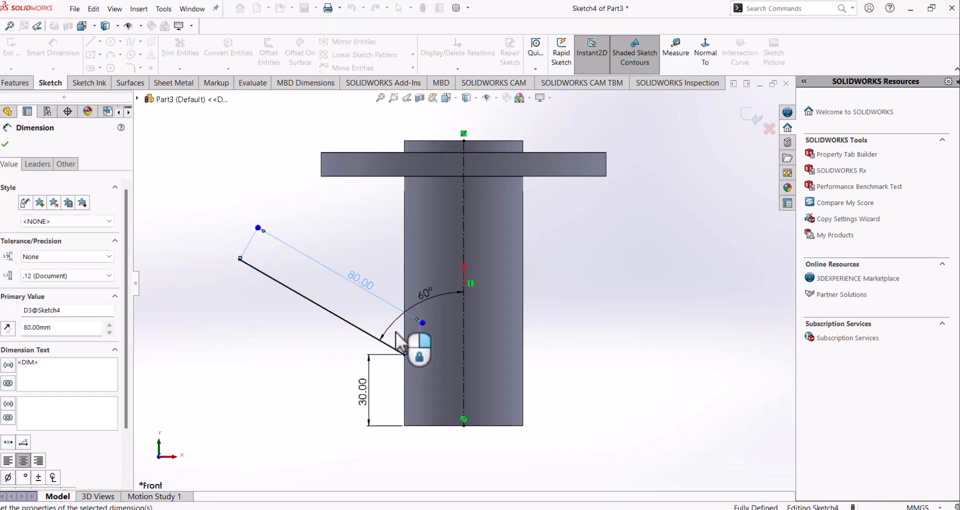
{"action": "left_click", "coordinate": [187, 196]}
{"action": "left_click", "coordinate": [740, 118]}
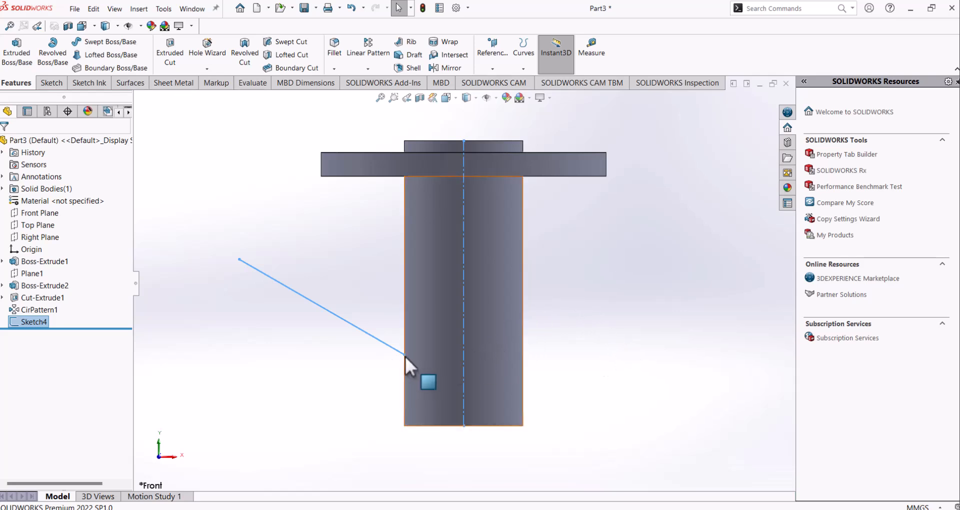
Create a reference plane perpendicular to the slanted line and coincident with its outer endpoint.
{"action": "middle_click_drag", "start_coordinate": [336, 326], "coordinate": [277, 305]}
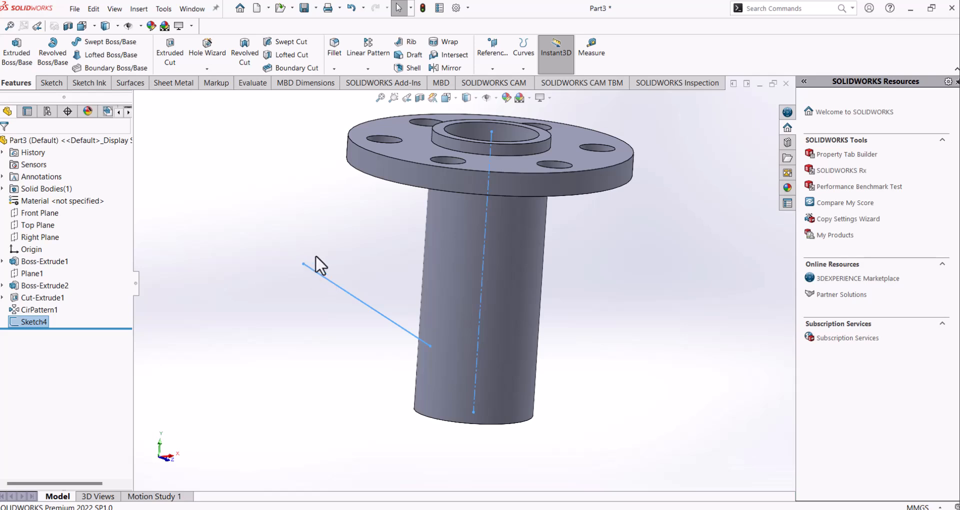
{"action": "left_click", "coordinate": [331, 237]}
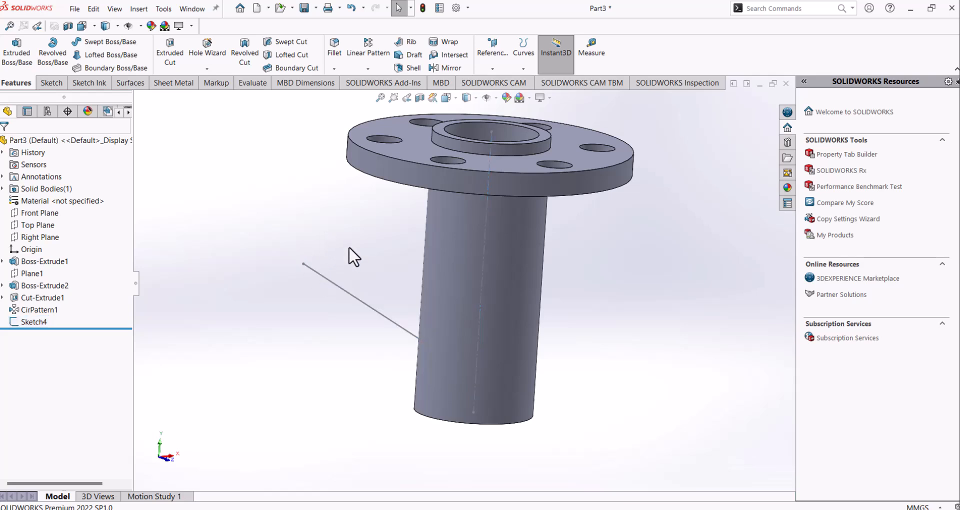
{"action": "left_click", "coordinate": [497, 70]}
{"action": "left_click", "coordinate": [500, 81]}
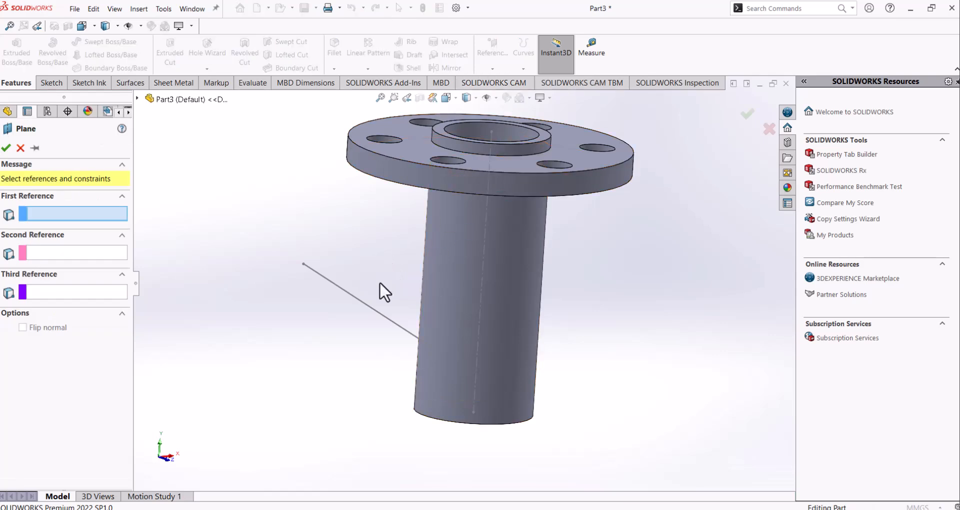
{"action": "left_click", "coordinate": [367, 307]}
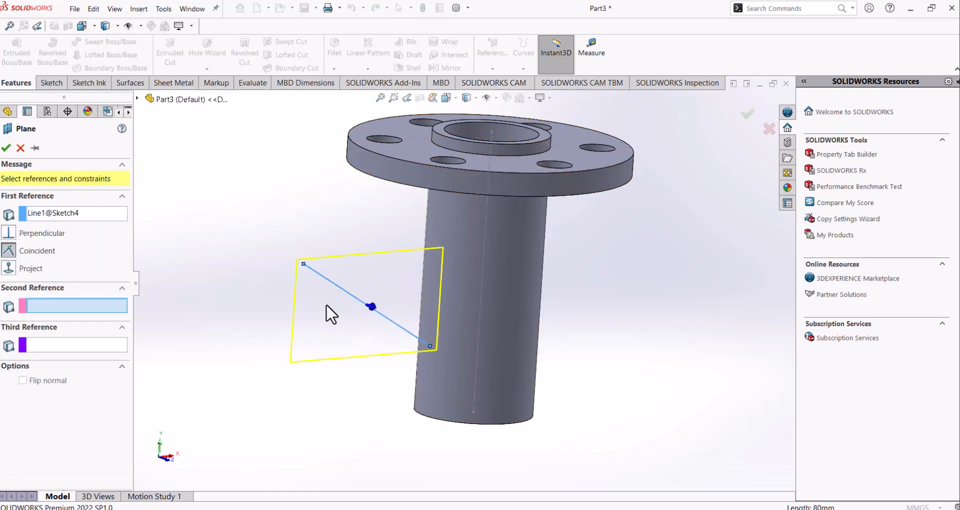
{"action": "left_click", "coordinate": [304, 263]}
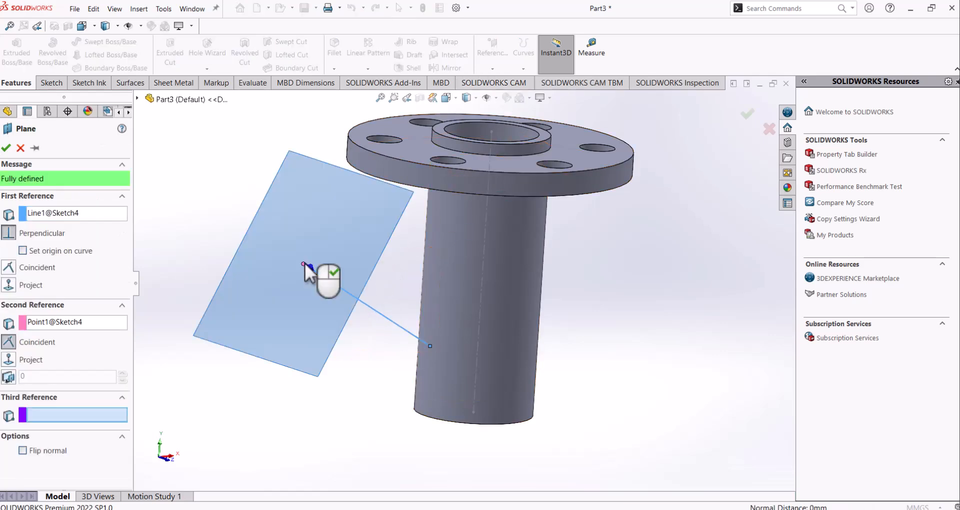
{"action": "mouse_move", "coordinate": [333, 276]}
{"action": "middle_mouse_down"}
{"action": "mouse_move", "coordinate": [275, 236]}
{"action": "mouse_move", "coordinate": [290, 268]}
{"action": "mouse_move", "coordinate": [284, 250]}
{"action": "mouse_move", "coordinate": [317, 227]}
{"action": "mouse_move", "coordinate": [334, 276]}
{"action": "middle_mouse_up"}
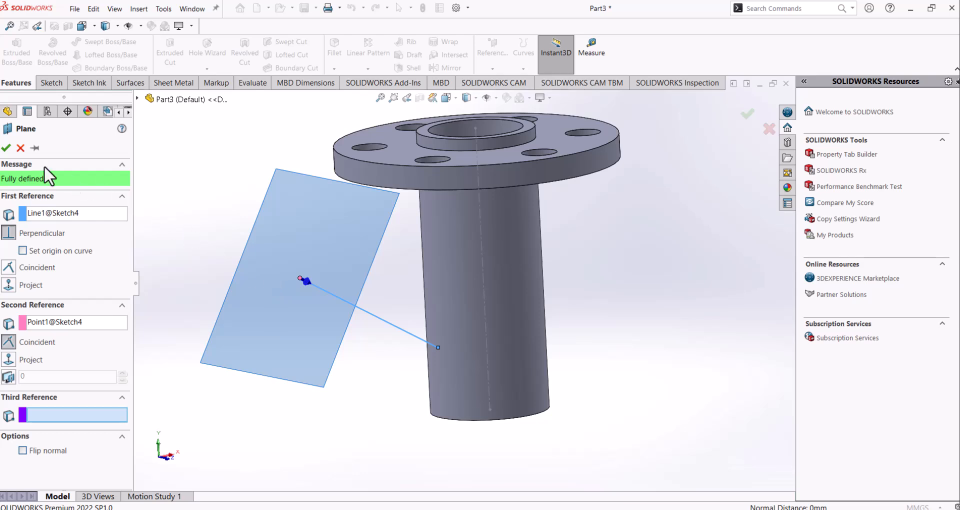
{"action": "left_click", "coordinate": [7, 146]}
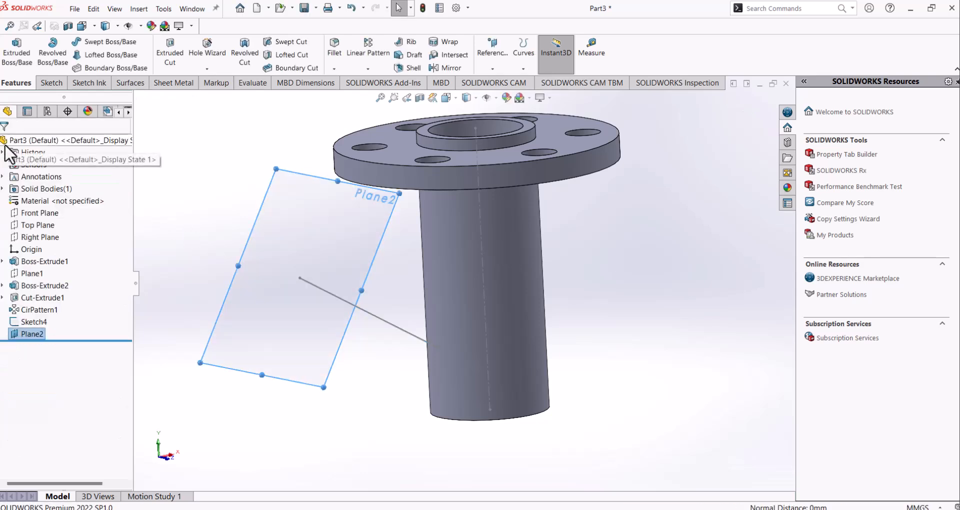
Start a sketch on the new plane and draw two concentric circles, about 68 mm and 83 mm in diameter, centred on the slanted line's outer endpoint.
{"action": "left_click", "coordinate": [265, 227]}
{"action": "left_click", "coordinate": [313, 200]}
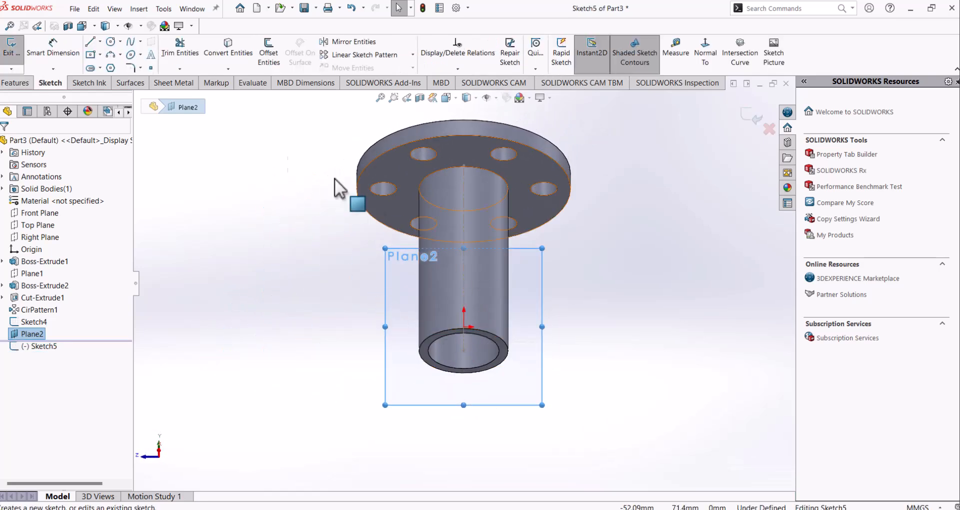
{"action": "left_click", "coordinate": [111, 42]}
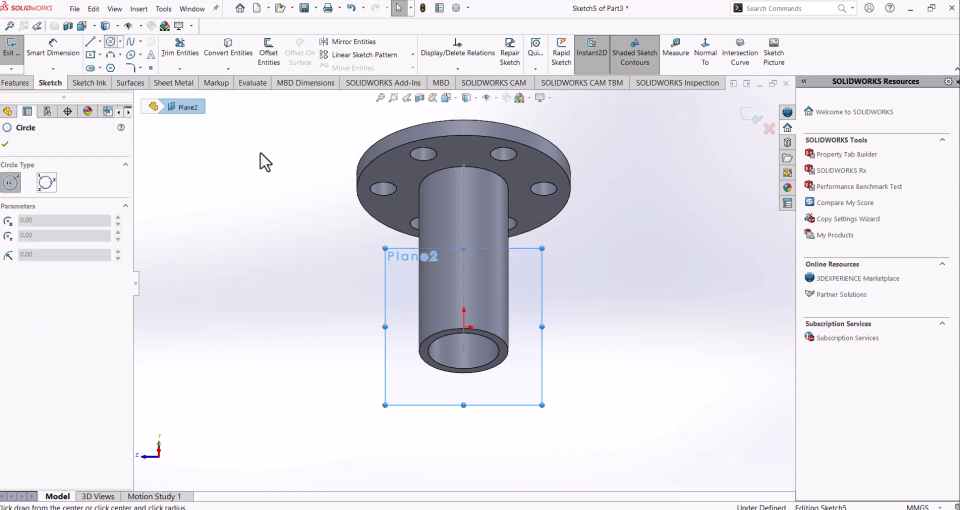
{"action": "middle_click_drag", "start_coordinate": [466, 343], "coordinate": [516, 407]}
{"action": "mouse_move", "coordinate": [320, 210]}
{"action": "middle_mouse_down"}
{"action": "mouse_move", "coordinate": [360, 220]}
{"action": "mouse_move", "coordinate": [387, 262]}
{"action": "mouse_move", "coordinate": [352, 274]}
{"action": "middle_mouse_up"}
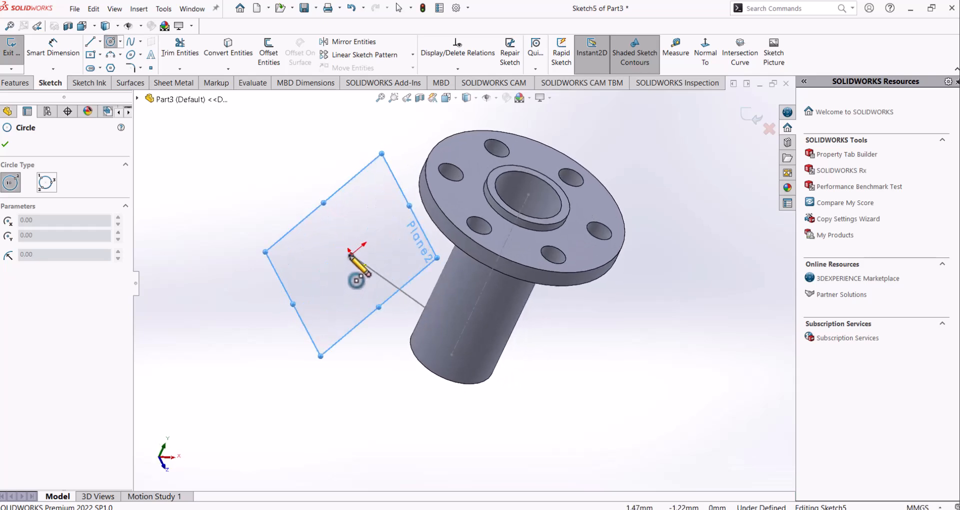
{"action": "left_click", "coordinate": [350, 254]}
{"action": "left_click", "coordinate": [395, 217]}
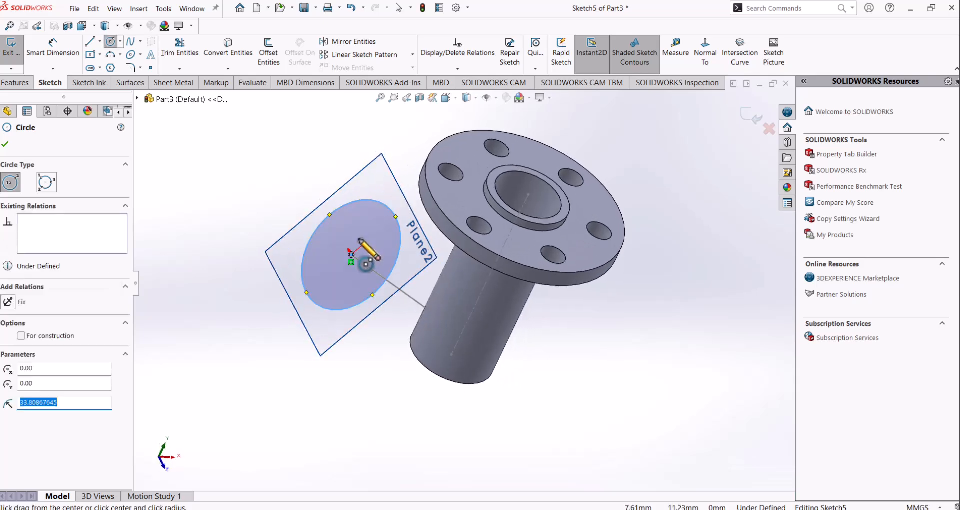
{"action": "left_click", "coordinate": [351, 255]}
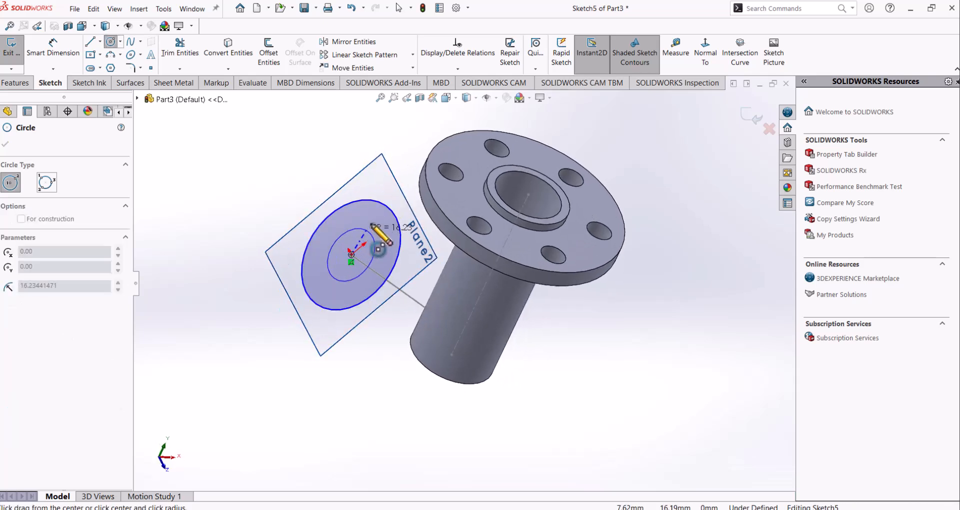
{"action": "left_click", "coordinate": [395, 203]}
Dimension the inner circle to 20 mm diameter and the outer circle to 30 mm diameter.
{"action": "left_click", "coordinate": [53, 47]}
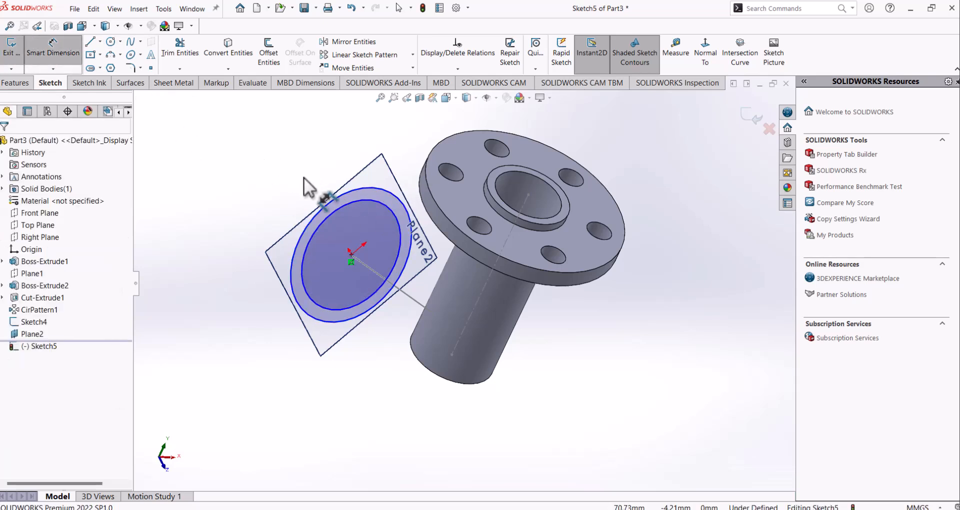
{"action": "left_click", "coordinate": [335, 199]}
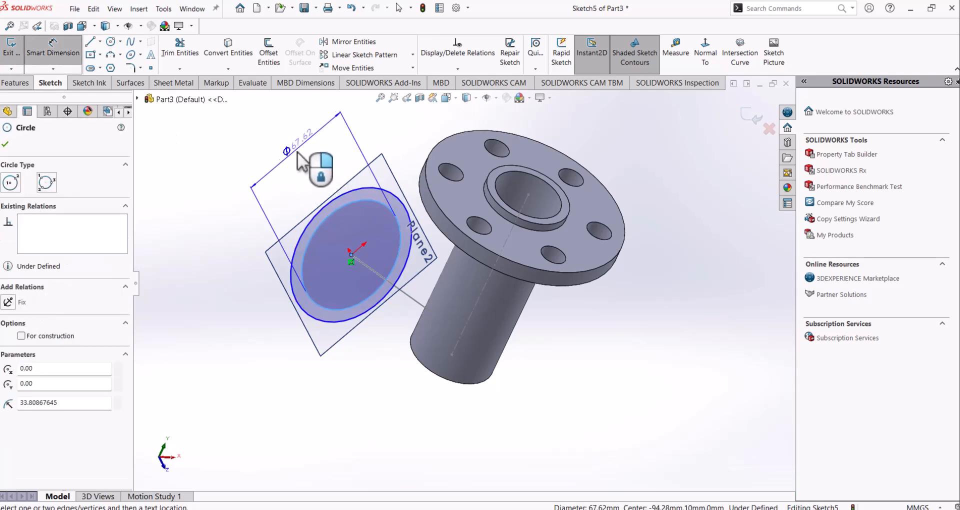
{"action": "left_click", "coordinate": [302, 176]}
{"action": "type", "text": "20"}
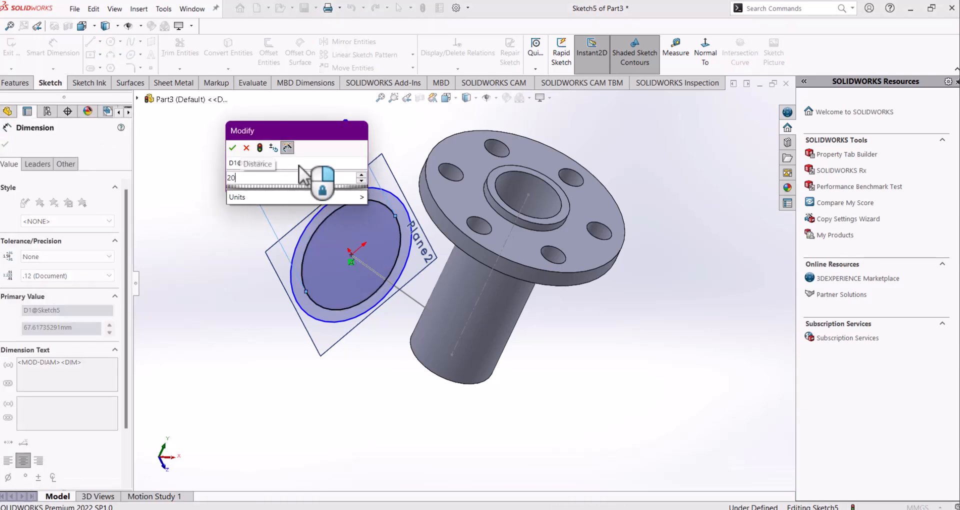
{"action": "key", "text": "Return"}
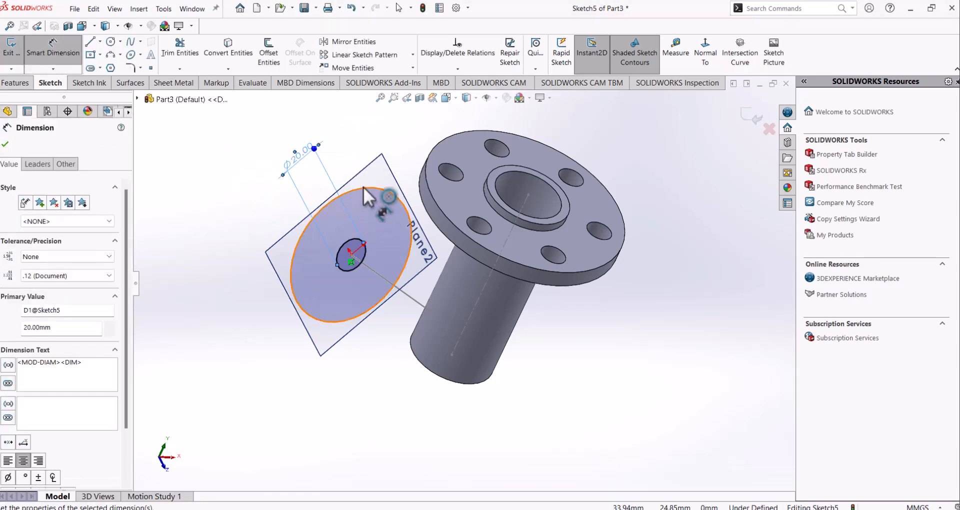
{"action": "left_click", "coordinate": [364, 187]}
{"action": "left_click", "coordinate": [270, 138]}
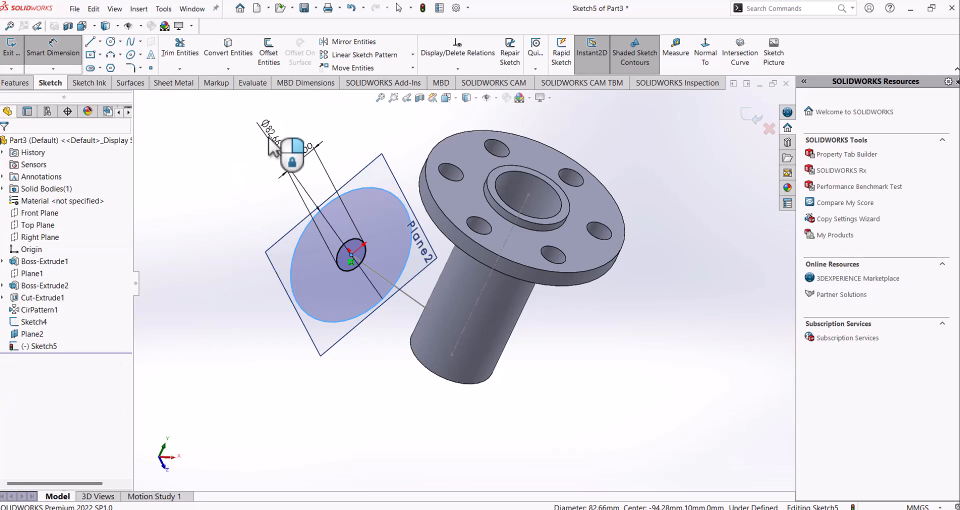
{"action": "type", "text": "30"}
{"action": "key", "text": "Return"}
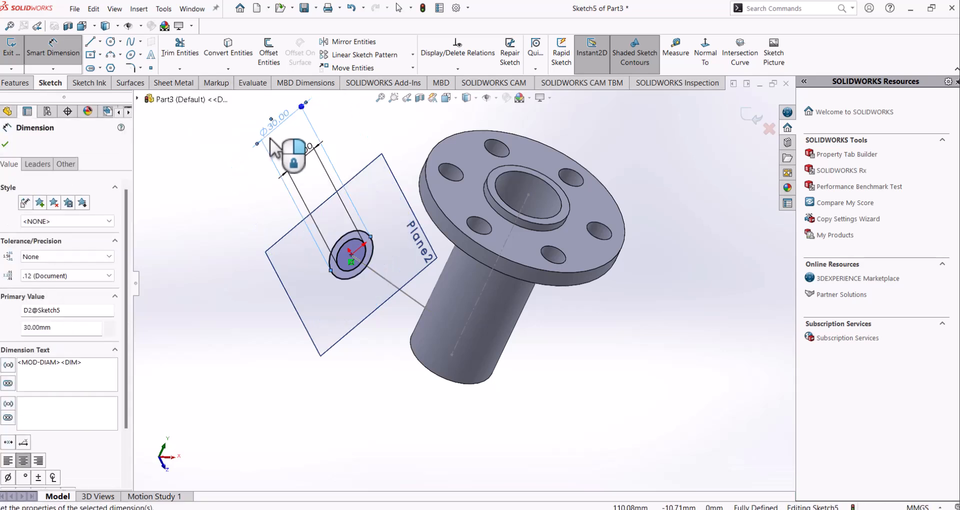
{"action": "left_click", "coordinate": [5, 144]}
{"action": "key", "text": "Escape"}
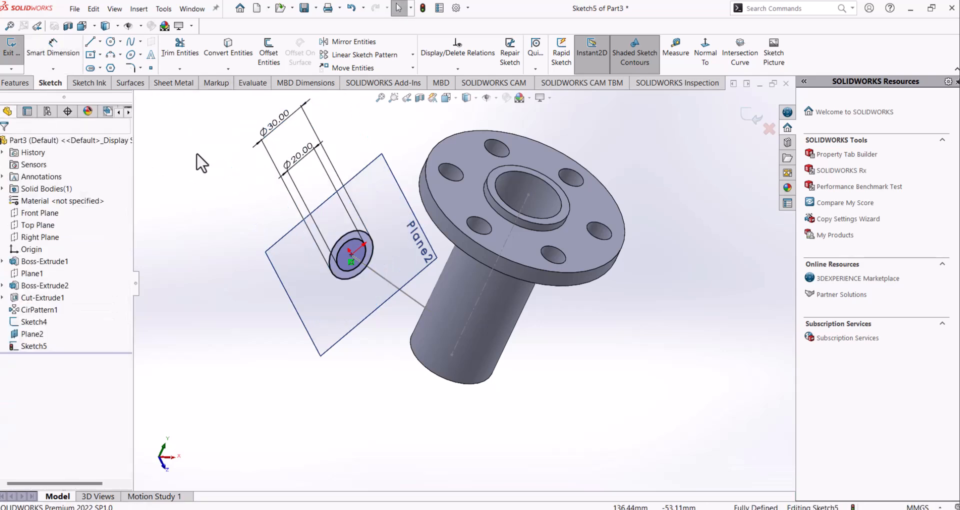
Extrude the two-circle ring from the slanted plane up to the main pipe's outer cylindrical surface, merging the result.
{"action": "middle_click_drag", "start_coordinate": [656, 234], "coordinate": [642, 210]}
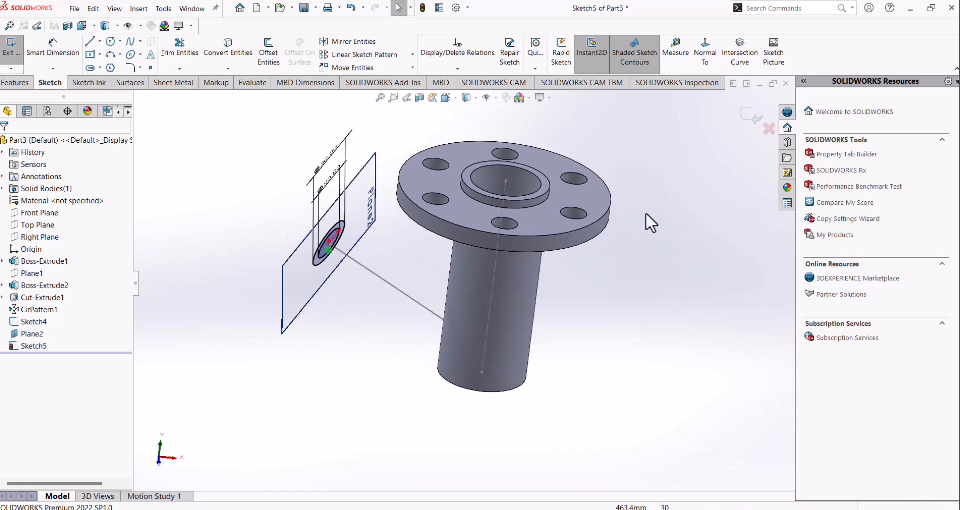
{"action": "left_click", "coordinate": [18, 85]}
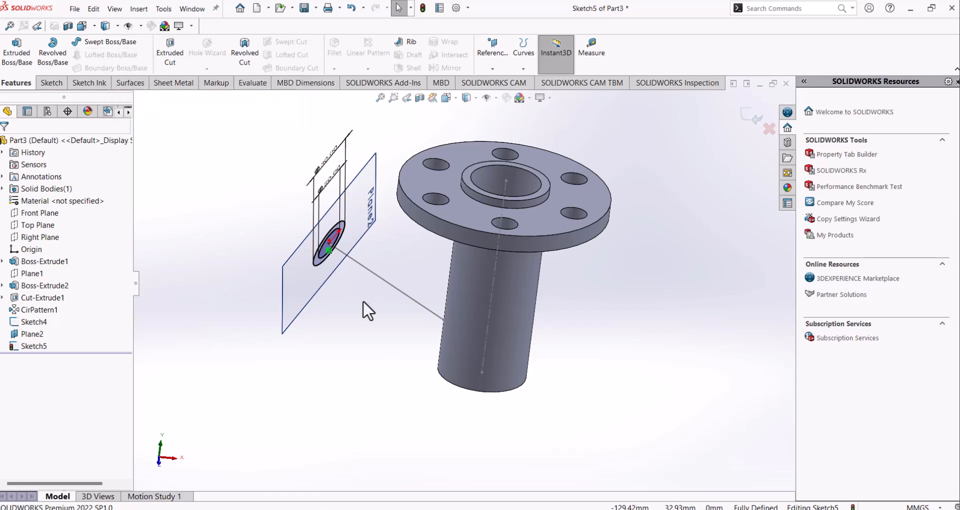
{"action": "left_click", "coordinate": [53, 53]}
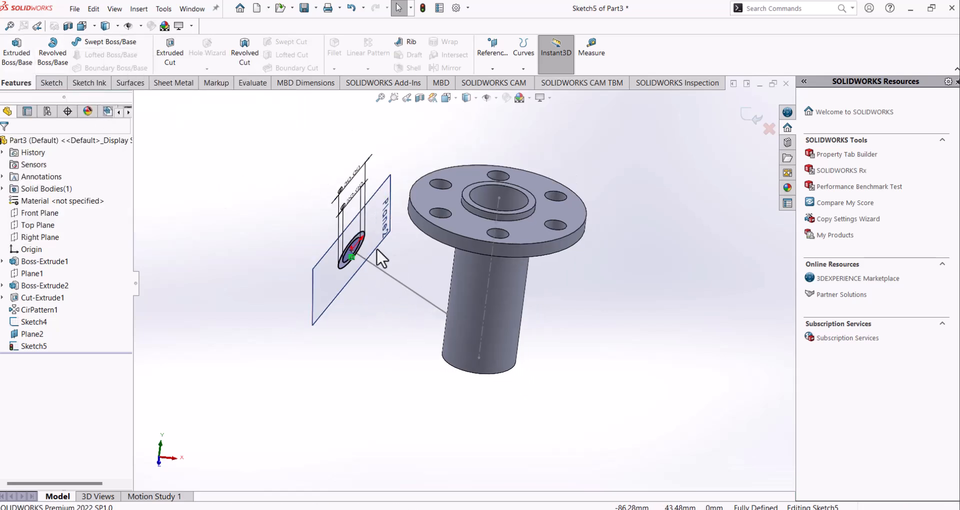
{"action": "left_click", "coordinate": [577, 509]}
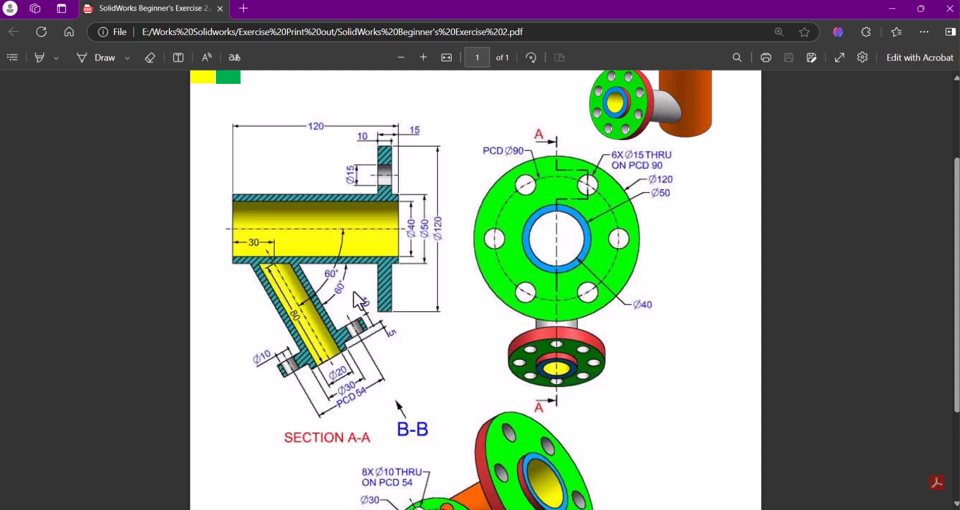
{"action": "key", "text": "alt+Tab"}
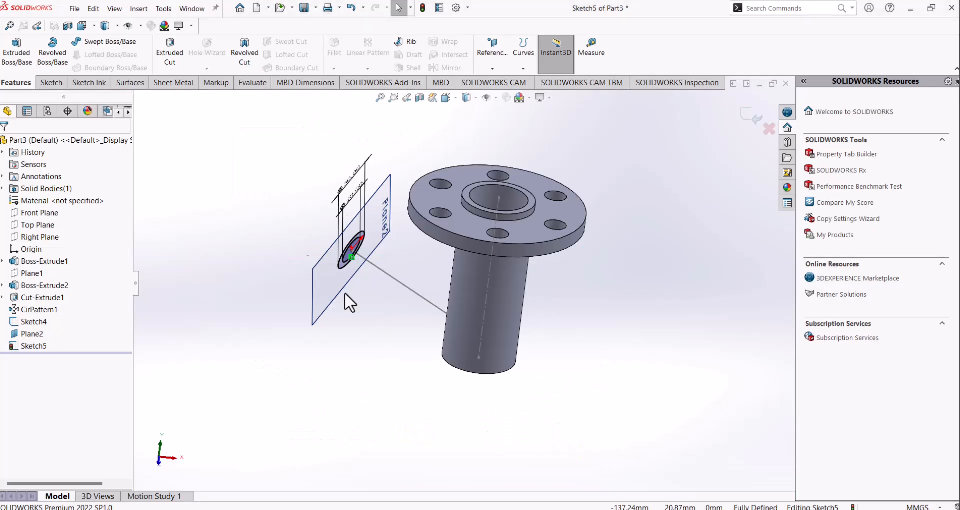
{"action": "left_click", "coordinate": [15, 56]}
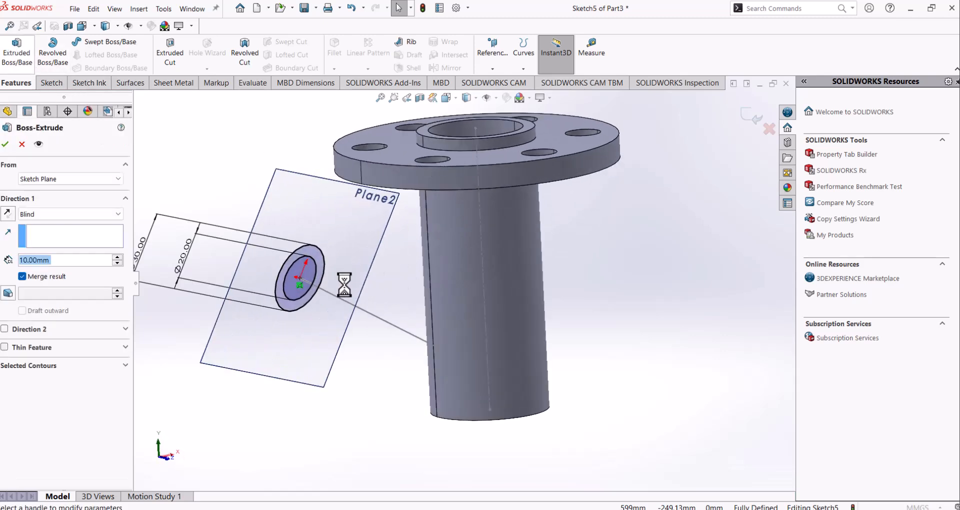
{"action": "left_click", "coordinate": [83, 216]}
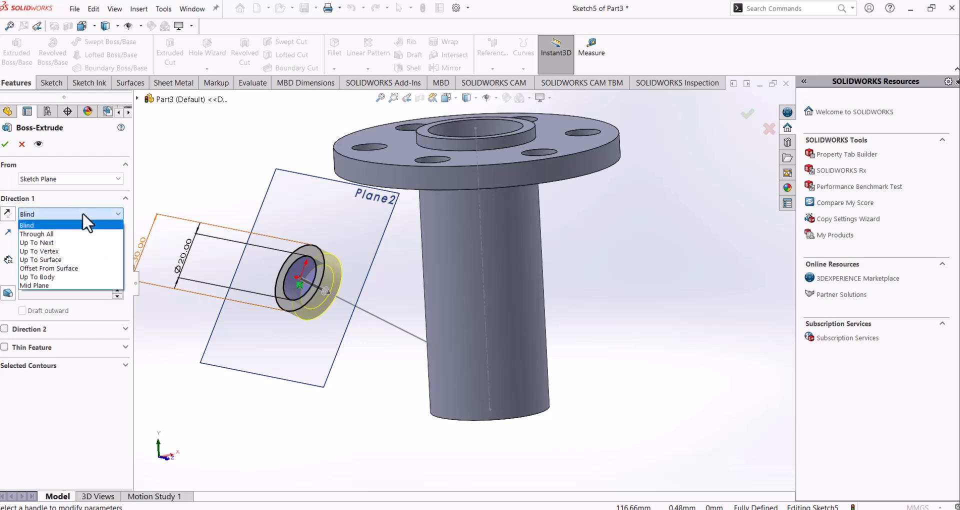
{"action": "left_click", "coordinate": [107, 260]}
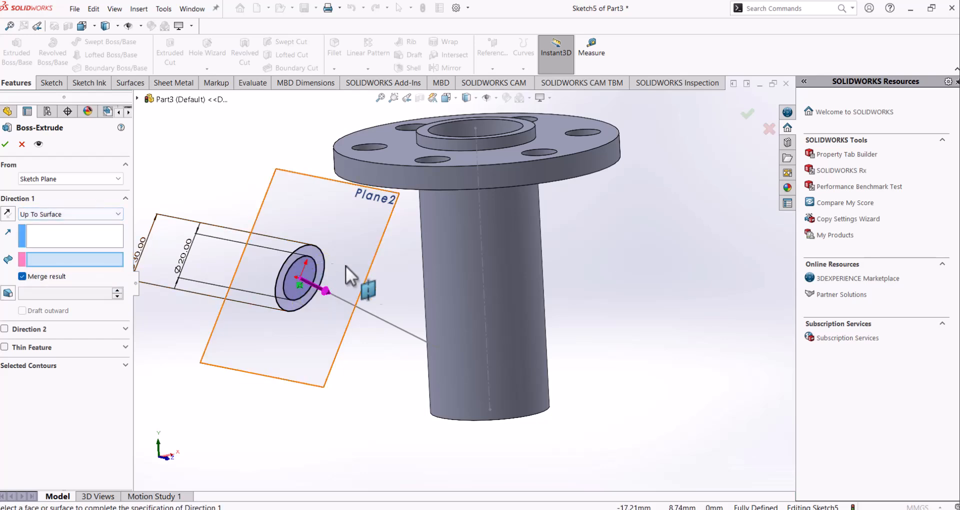
{"action": "left_click", "coordinate": [442, 284]}
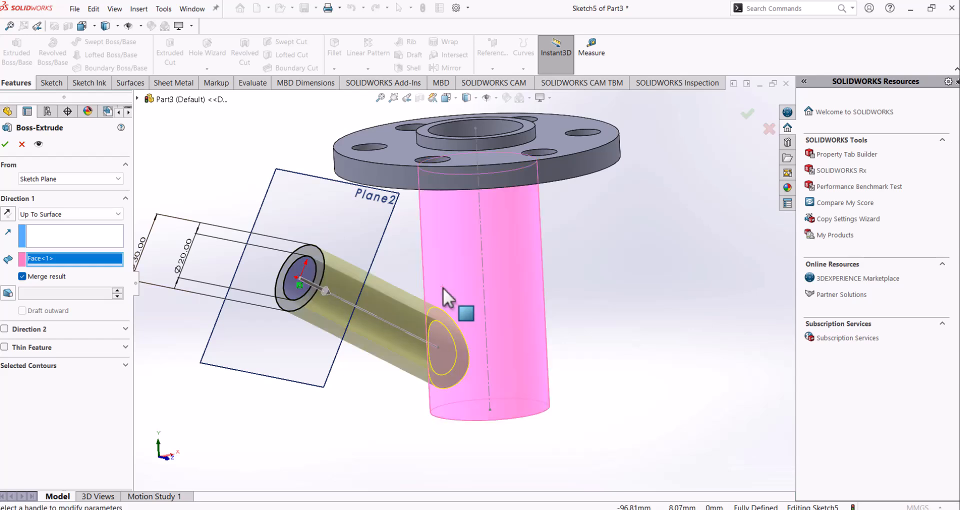
{"action": "left_click", "coordinate": [6, 145]}
Create a reference plane offset 15 mm inward from the branch pipe's end plane, and hide the end plane.
{"action": "middle_click_drag", "start_coordinate": [422, 236], "coordinate": [484, 244]}
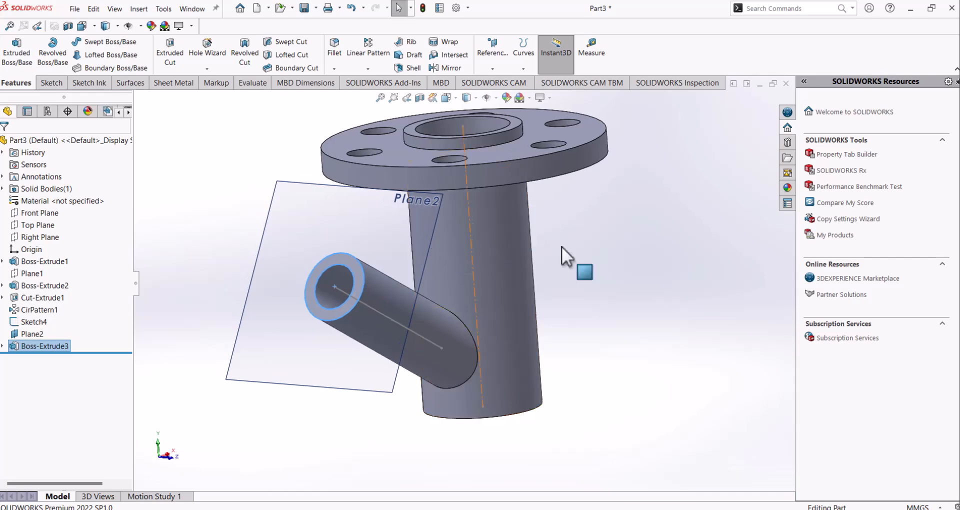
{"action": "middle_click_drag", "start_coordinate": [664, 278], "coordinate": [635, 357]}
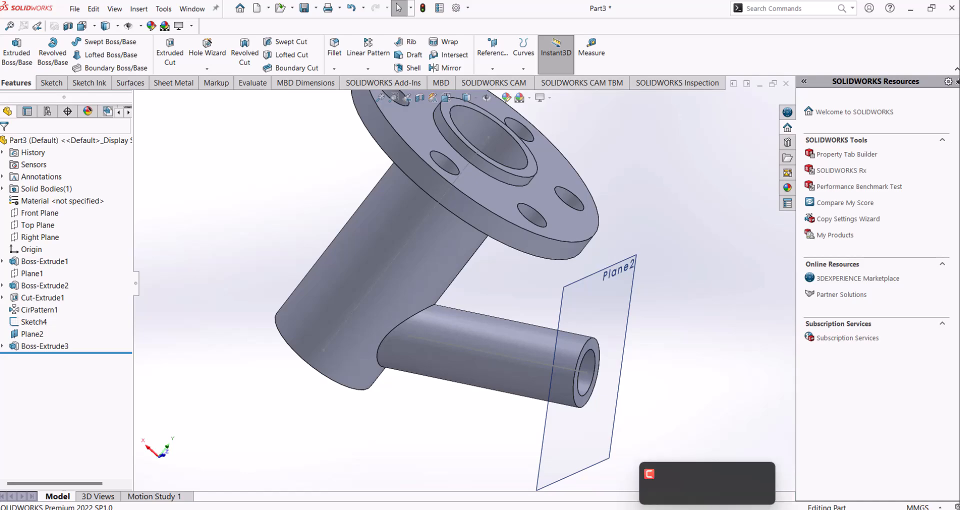
{"action": "key", "text": "alt+Tab"}
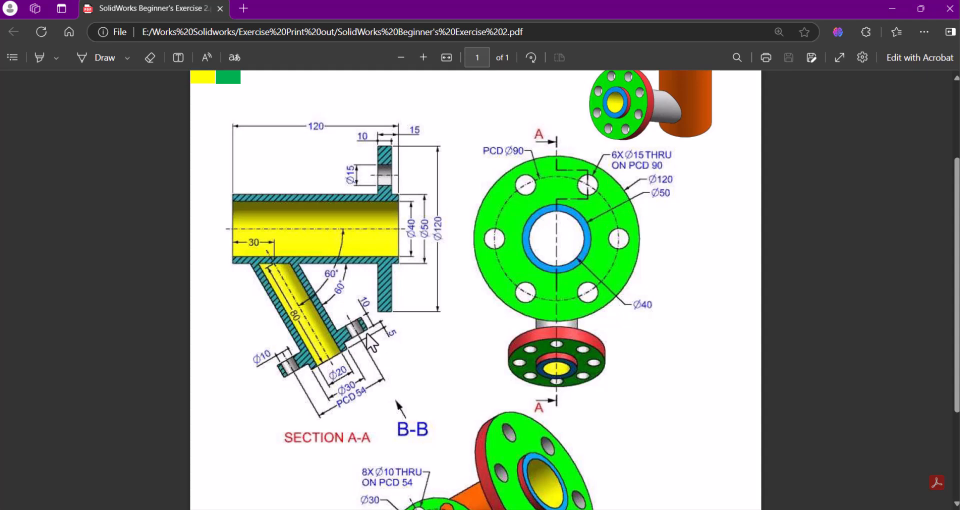
{"action": "scroll", "coordinate": [455, 347], "scroll_direction": "down", "scroll_amount": 2}
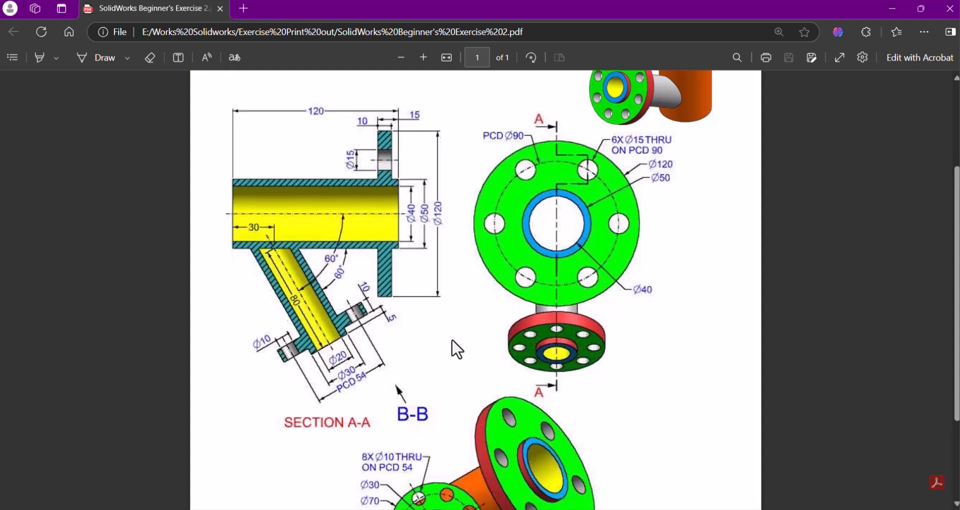
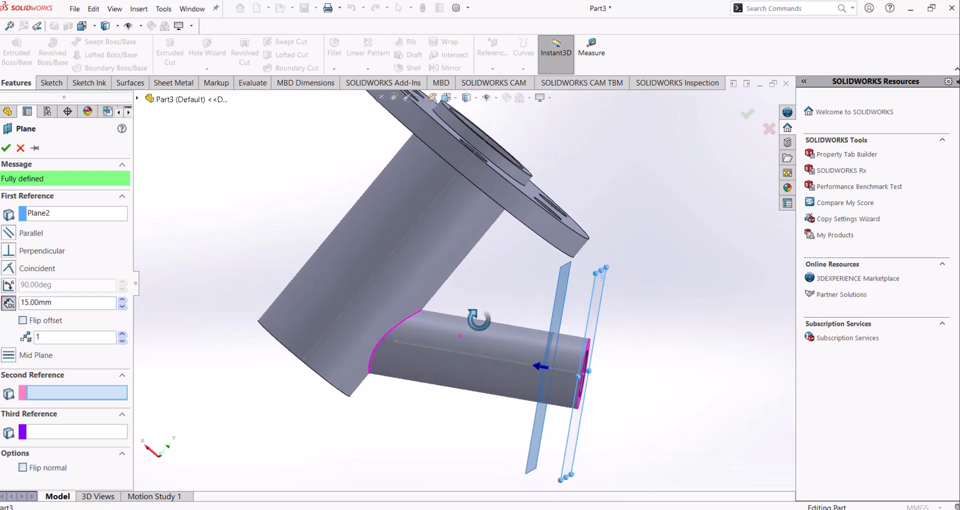
{"action": "left_click", "coordinate": [6, 148]}
{"action": "middle_click_drag", "start_coordinate": [407, 385], "coordinate": [578, 316]}
{"action": "left_click", "coordinate": [590, 317]}
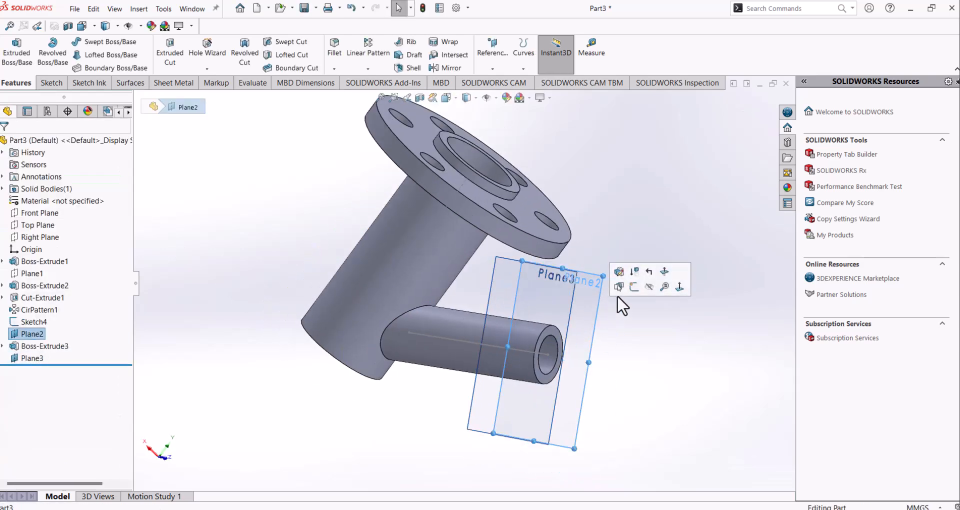
{"action": "left_click", "coordinate": [648, 287]}
Start a sketch on the offset plane and draw a circle about 161 mm in diameter centred on the branch pipe's axis.
{"action": "middle_click_drag", "start_coordinate": [548, 298], "coordinate": [538, 304]}
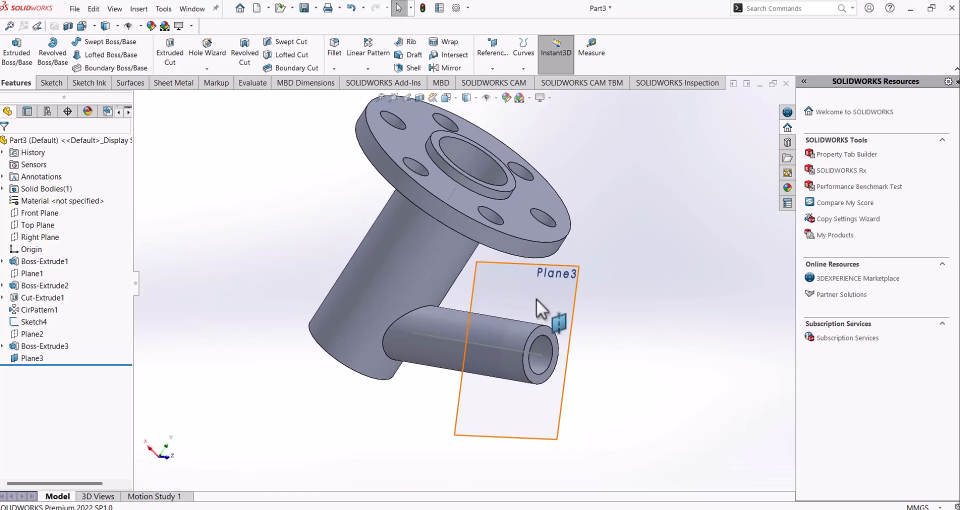
{"action": "left_click", "coordinate": [545, 283]}
{"action": "left_click", "coordinate": [579, 255]}
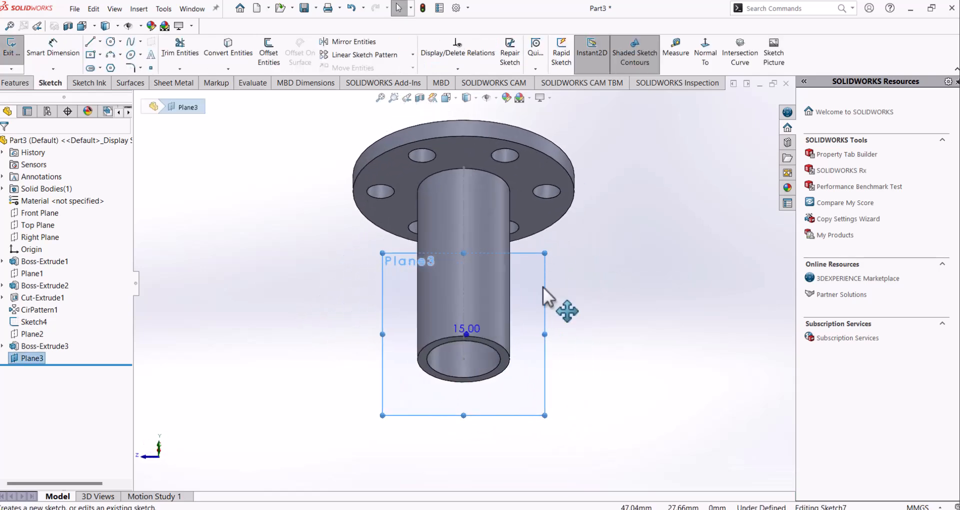
{"action": "left_click", "coordinate": [708, 60]}
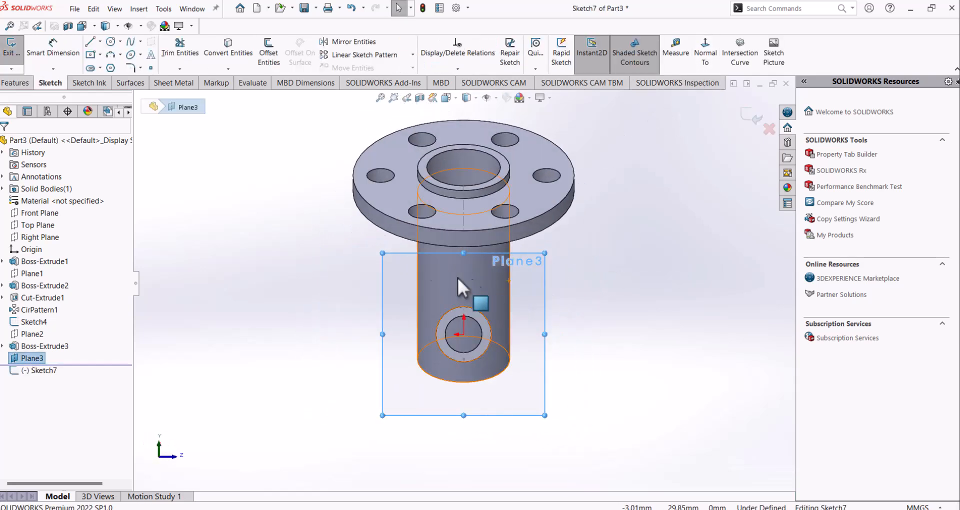
{"action": "left_click", "coordinate": [111, 42]}
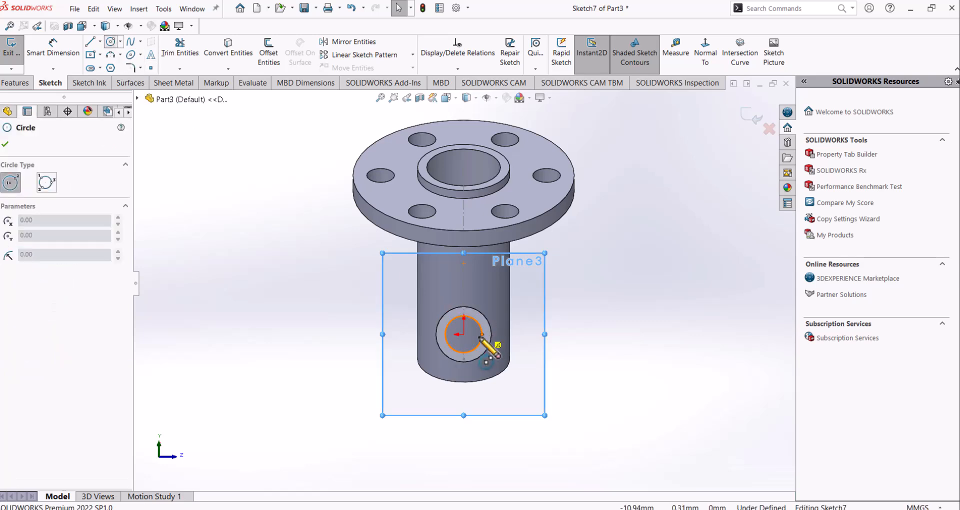
{"action": "left_click", "coordinate": [463, 334]}
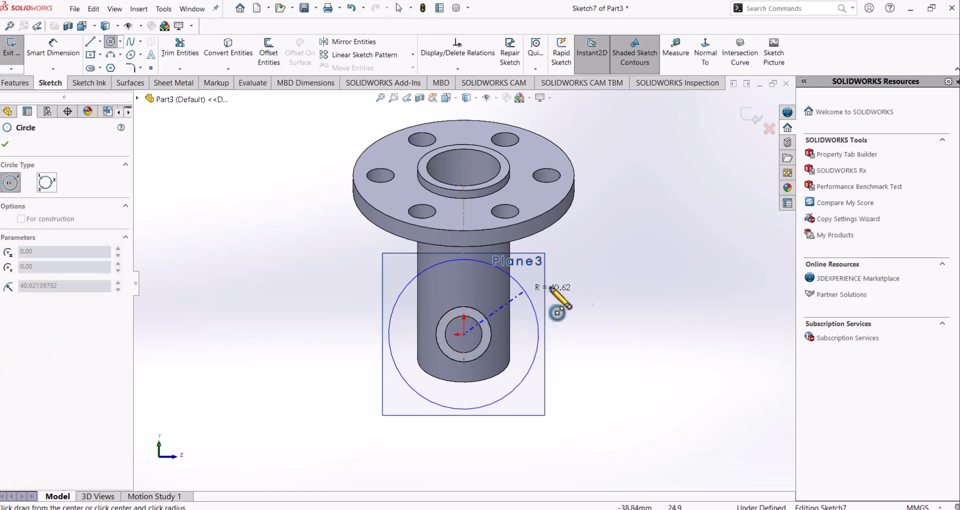
{"action": "left_click", "coordinate": [611, 298]}
Dimension the new circle to 70 mm diameter.
{"action": "left_click", "coordinate": [58, 62]}
{"action": "left_click", "coordinate": [309, 275]}
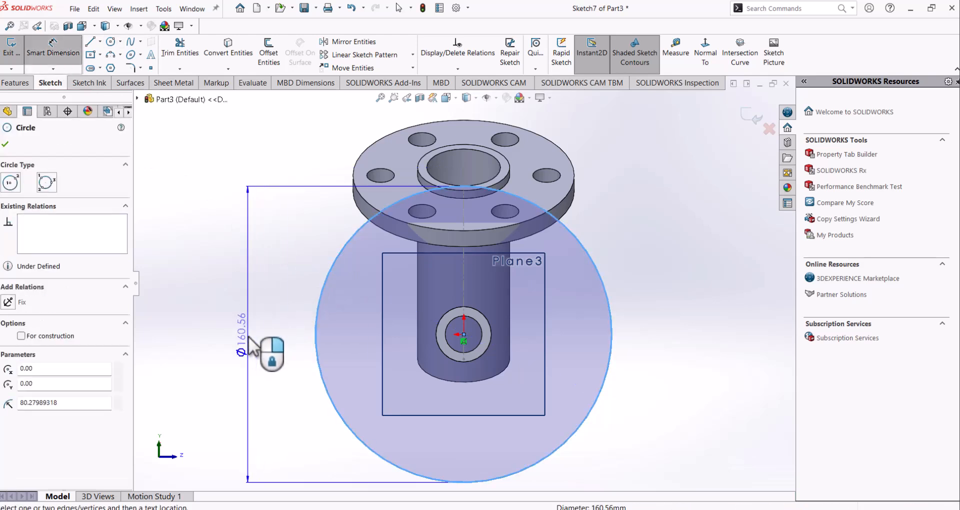
{"action": "left_click", "coordinate": [250, 341]}
{"action": "type", "text": "70"}
{"action": "key", "text": "Return"}
{"action": "left_click", "coordinate": [215, 242]}
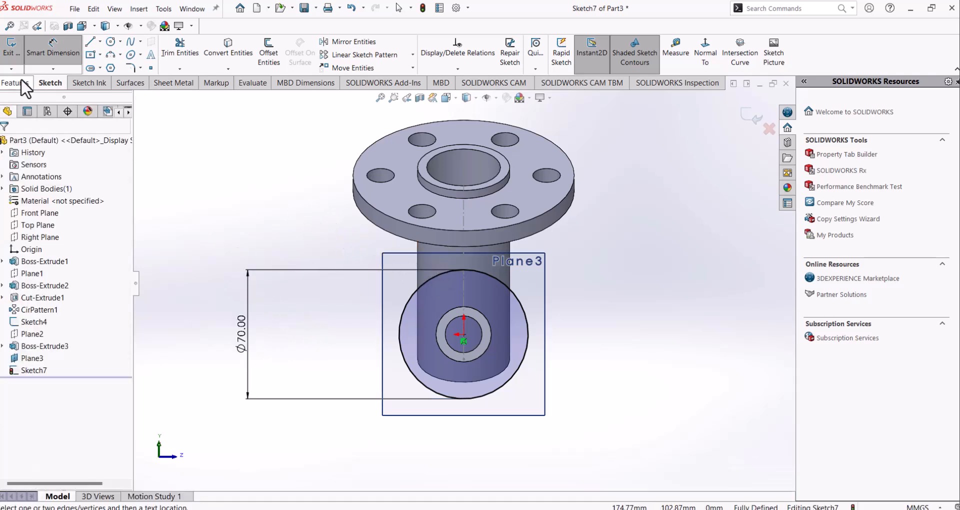
Convert the branch pipe's outer circular edge into a sketch circle inside the 70 mm circle.
{"action": "right_click", "coordinate": [370, 304]}
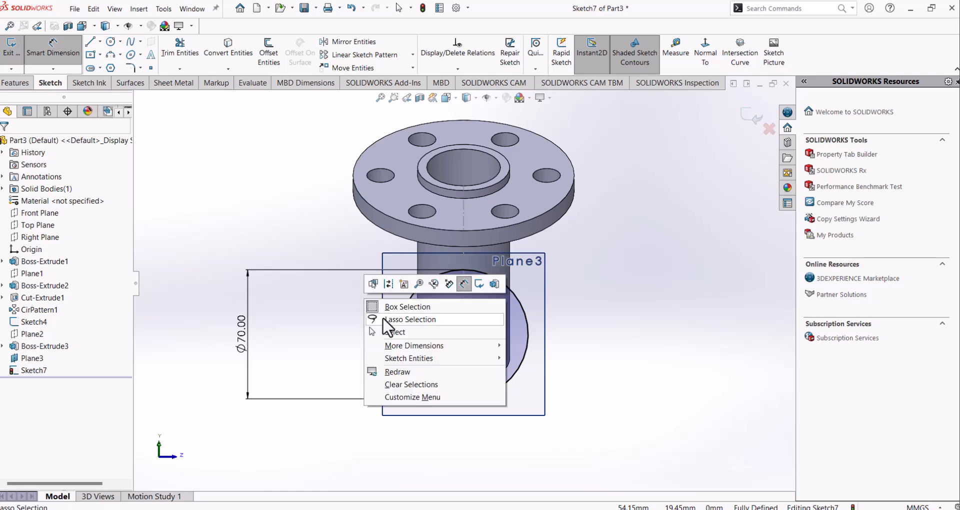
{"action": "left_click", "coordinate": [390, 333]}
{"action": "left_click", "coordinate": [438, 329]}
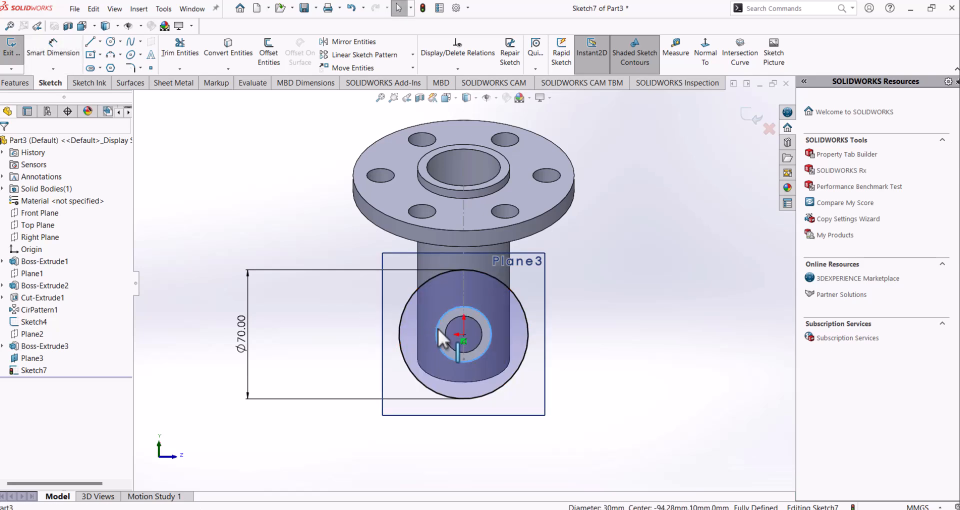
{"action": "left_click", "coordinate": [228, 51]}
Extrude the flange ring as a Blind boss 10 mm deep, with the direction set toward the branch pipe's open end.
{"action": "left_click", "coordinate": [23, 83]}
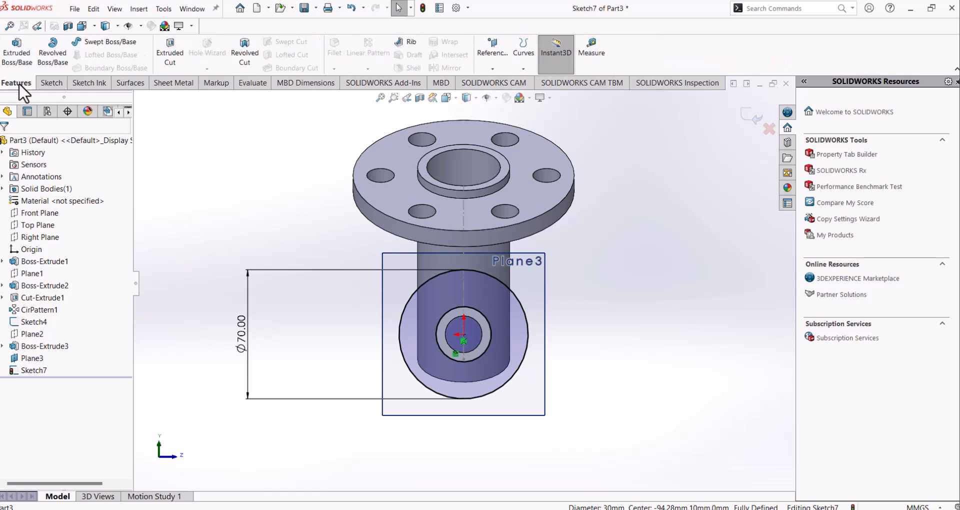
{"action": "left_click", "coordinate": [17, 50]}
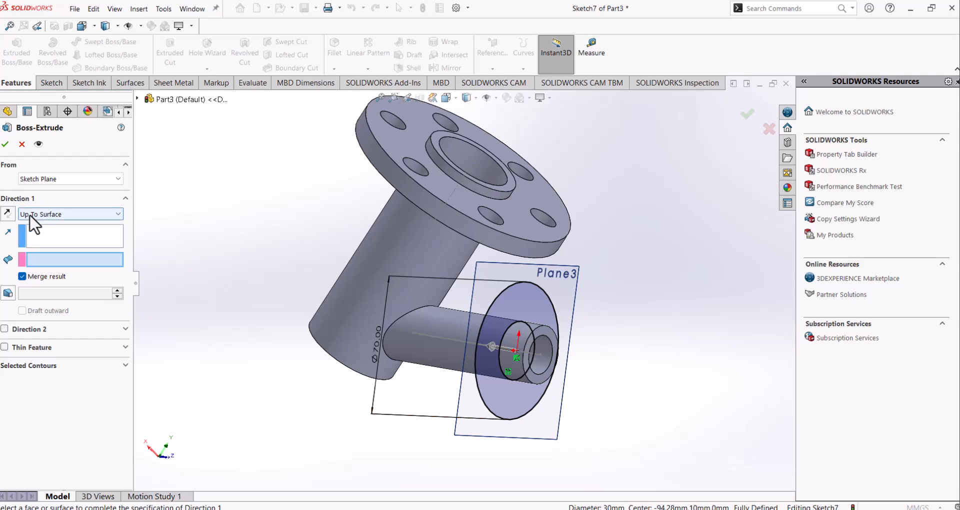
{"action": "left_click", "coordinate": [50, 214]}
{"action": "left_click", "coordinate": [38, 224]}
{"action": "left_click", "coordinate": [8, 214]}
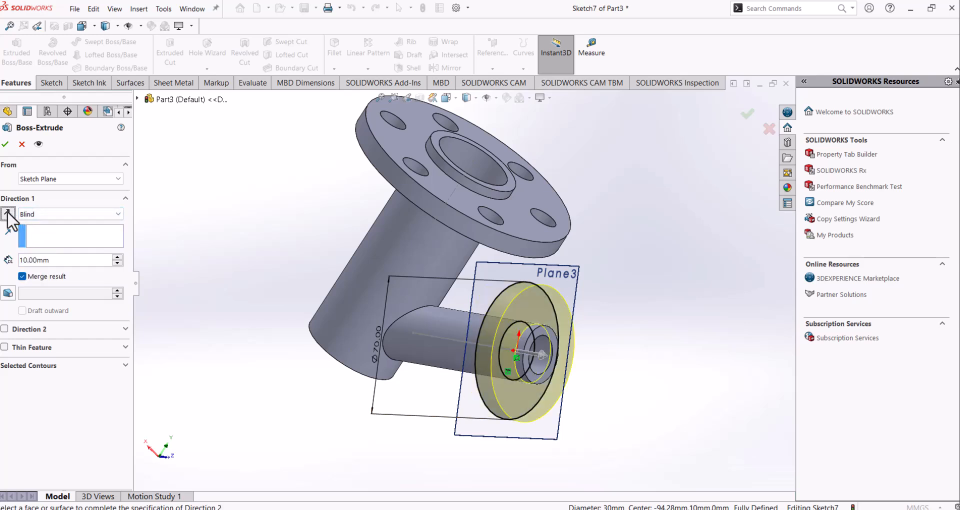
{"action": "middle_click_drag", "start_coordinate": [397, 318], "coordinate": [565, 351]}
{"action": "left_click", "coordinate": [6, 145]}
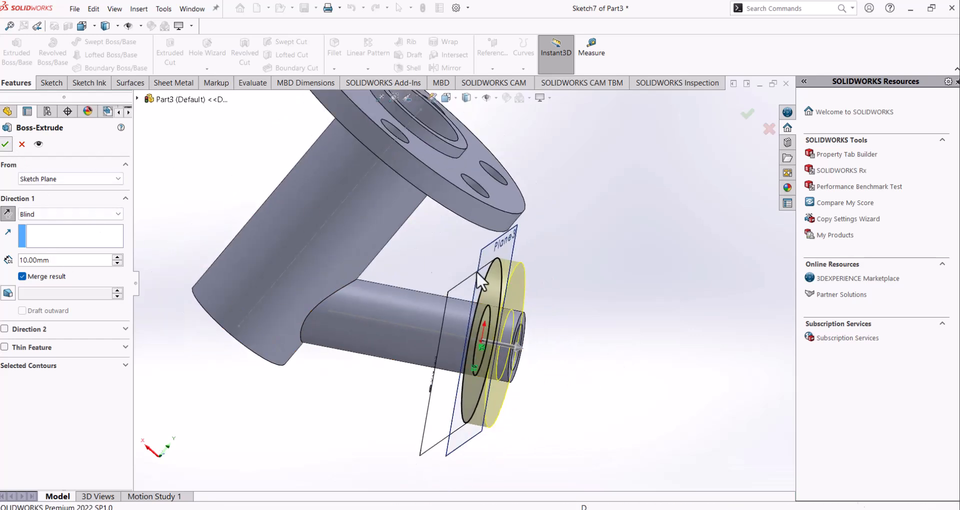
Start a sketch on the branch flange's outer face and draw a circle about 49 mm in diameter centred on the bore.
{"action": "scroll", "coordinate": [643, 325], "scroll_direction": "down", "scroll_amount": 2}
{"action": "middle_click_drag", "start_coordinate": [644, 325], "coordinate": [547, 291]}
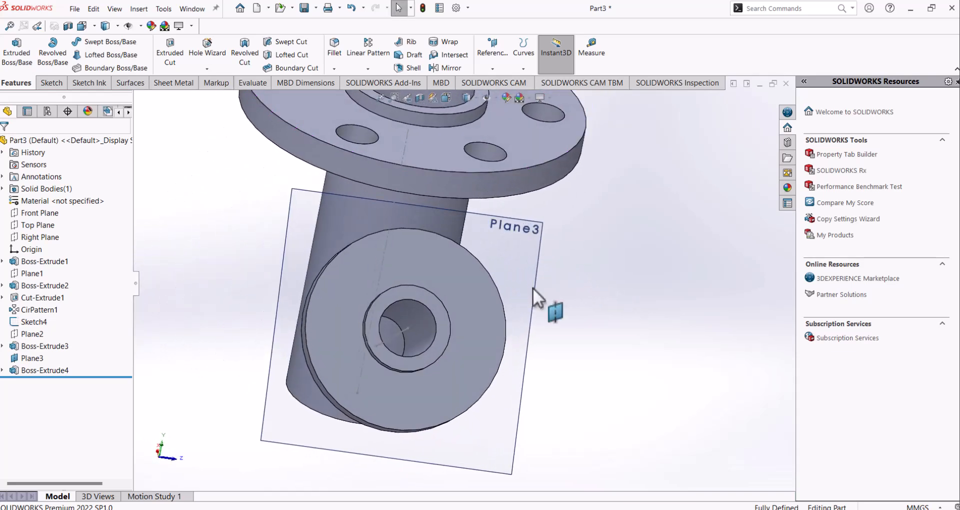
{"action": "middle_click_drag", "start_coordinate": [600, 338], "coordinate": [435, 292]}
{"action": "left_click", "coordinate": [442, 280]}
{"action": "left_click", "coordinate": [485, 248]}
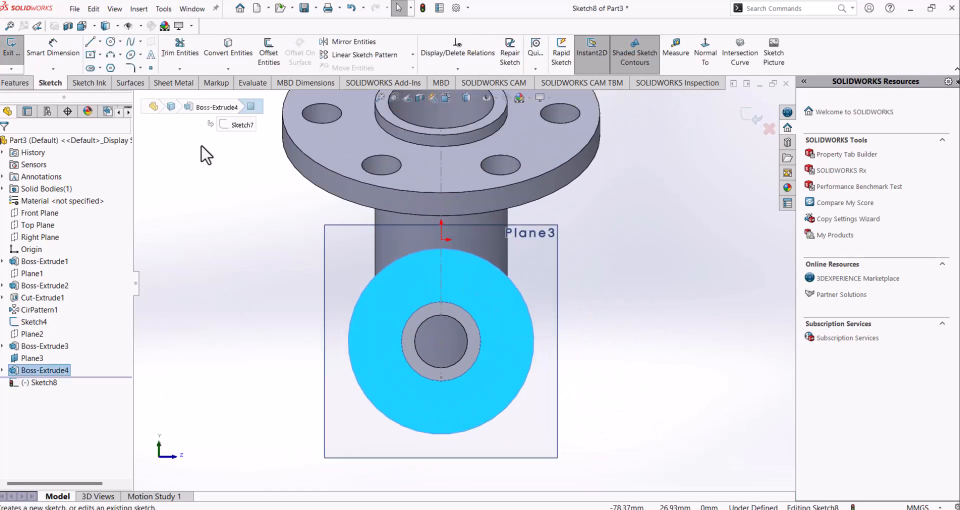
{"action": "left_click", "coordinate": [112, 41]}
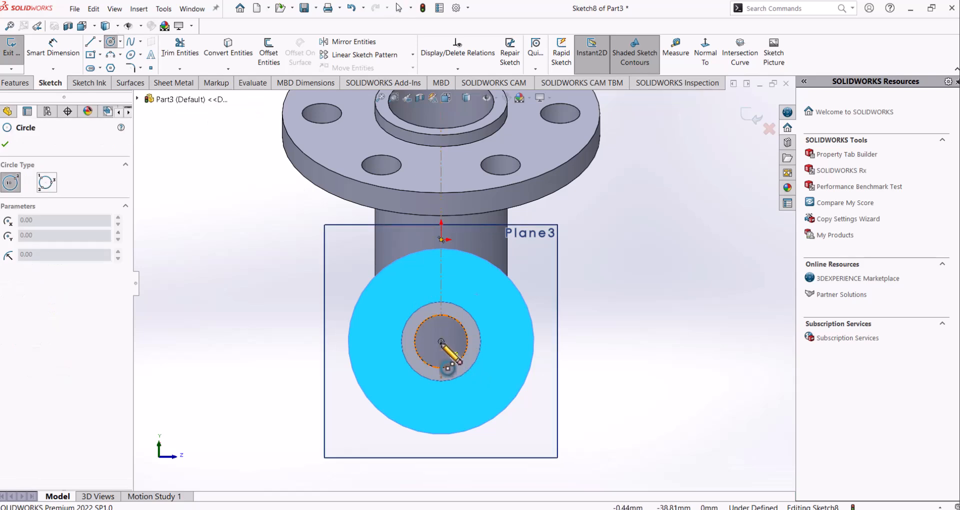
{"action": "left_click", "coordinate": [441, 342]}
{"action": "left_click", "coordinate": [456, 276]}
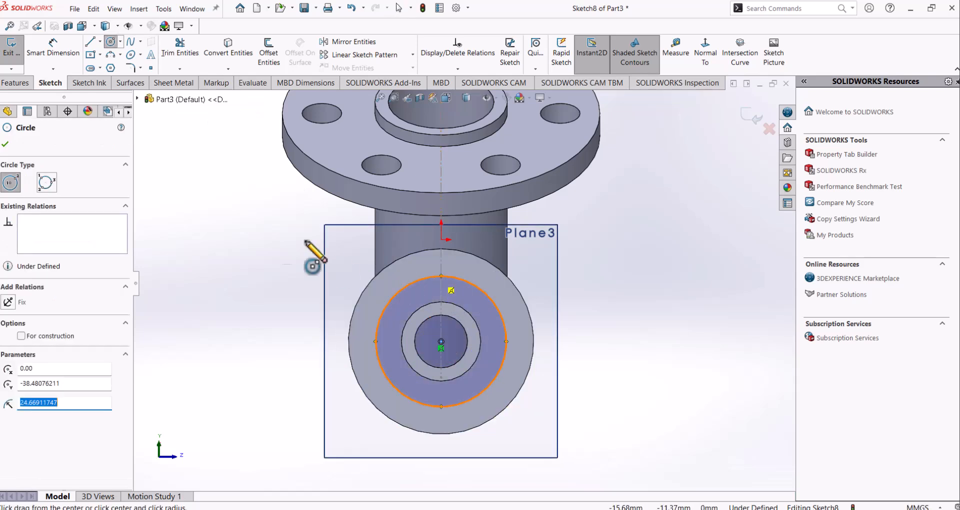
Dimension the circle on the branch flange's face to 54 mm diameter.
{"action": "left_click", "coordinate": [52, 62]}
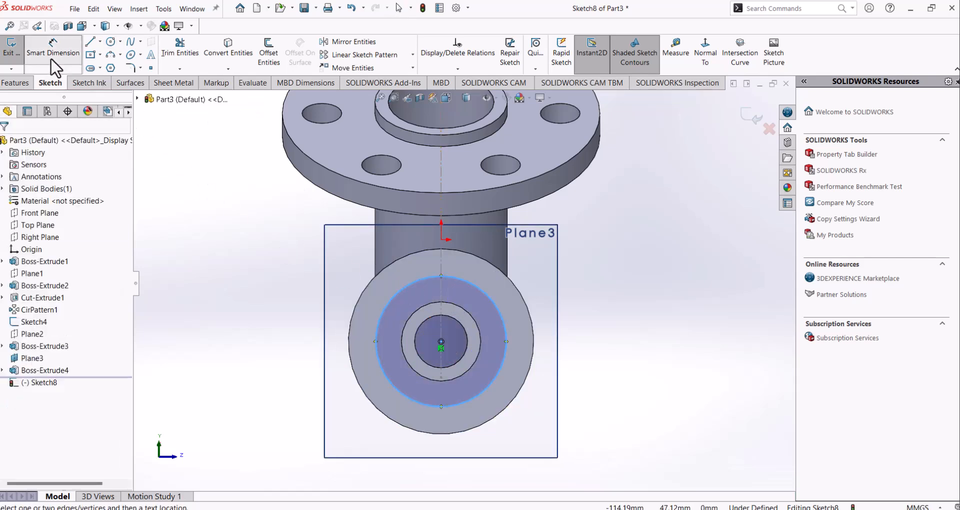
{"action": "left_click", "coordinate": [461, 277]}
{"action": "left_click", "coordinate": [669, 354]}
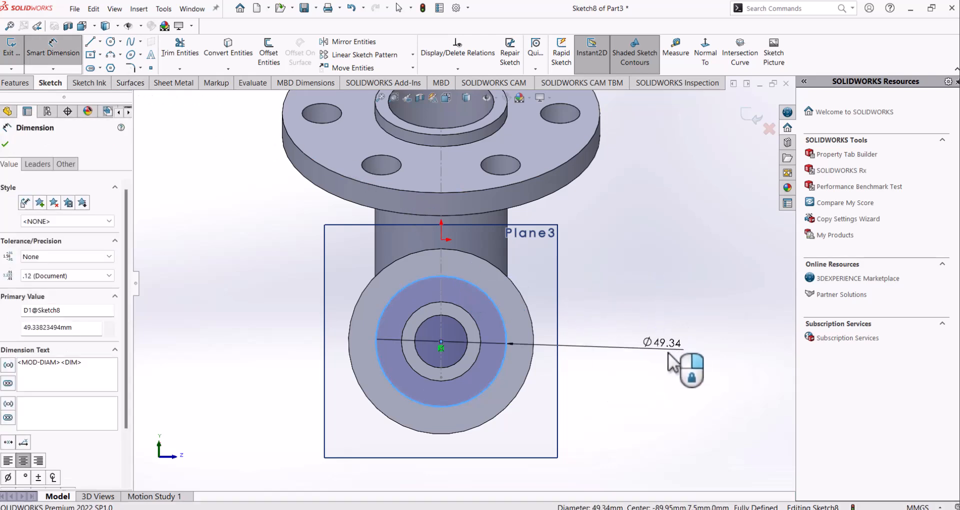
{"action": "type", "text": "54"}
{"action": "key", "text": "Return"}
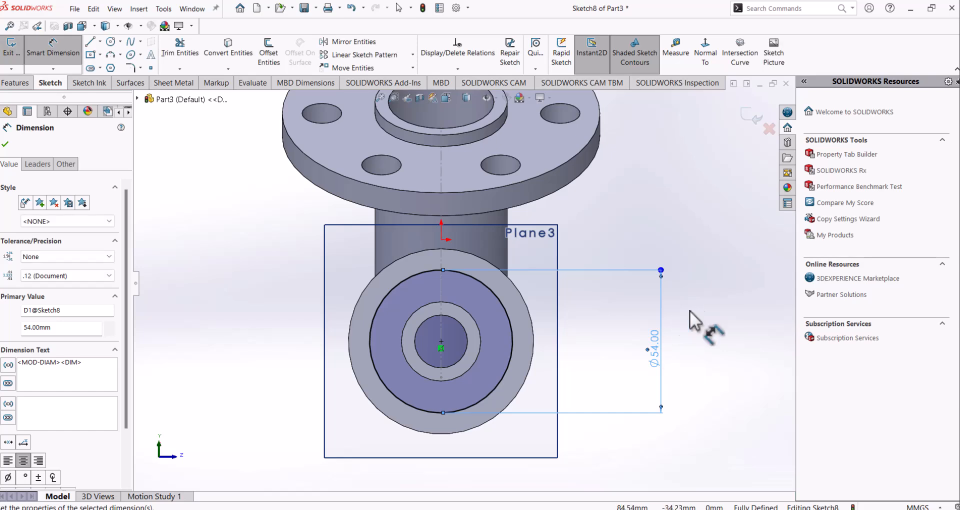
Turn the 54 mm circle on the branch flange's face into construction geometry.
{"action": "left_click", "coordinate": [698, 282]}
{"action": "right_click", "coordinate": [628, 232]}
{"action": "left_click", "coordinate": [645, 240]}
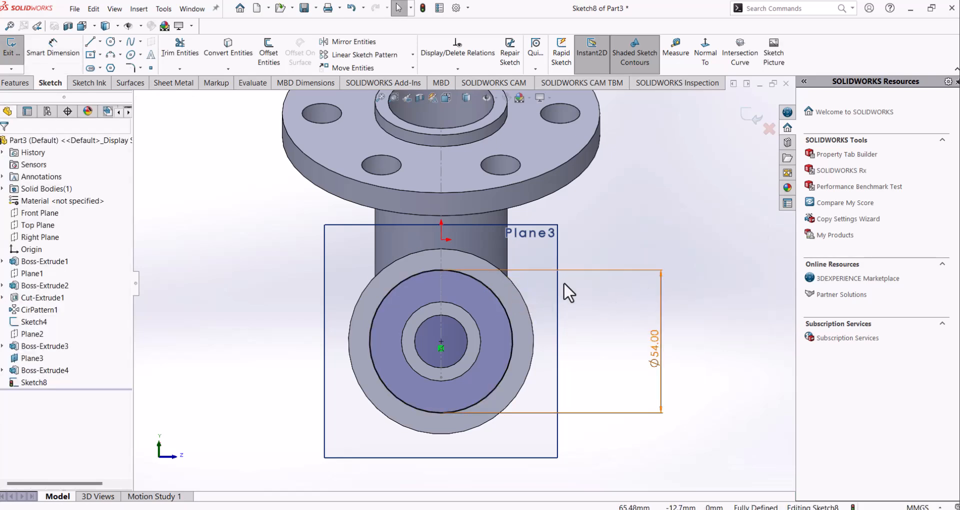
{"action": "left_click", "coordinate": [506, 315]}
{"action": "left_click", "coordinate": [21, 294]}
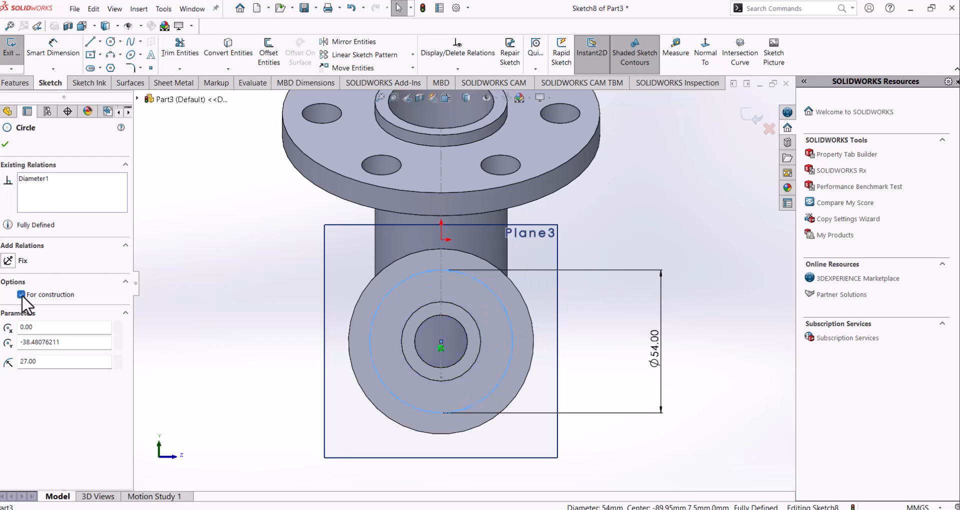
Draw a hole circle about 8.5 mm in diameter, centred on the upper quadrant point of the construction circle.
{"action": "left_click", "coordinate": [109, 42]}
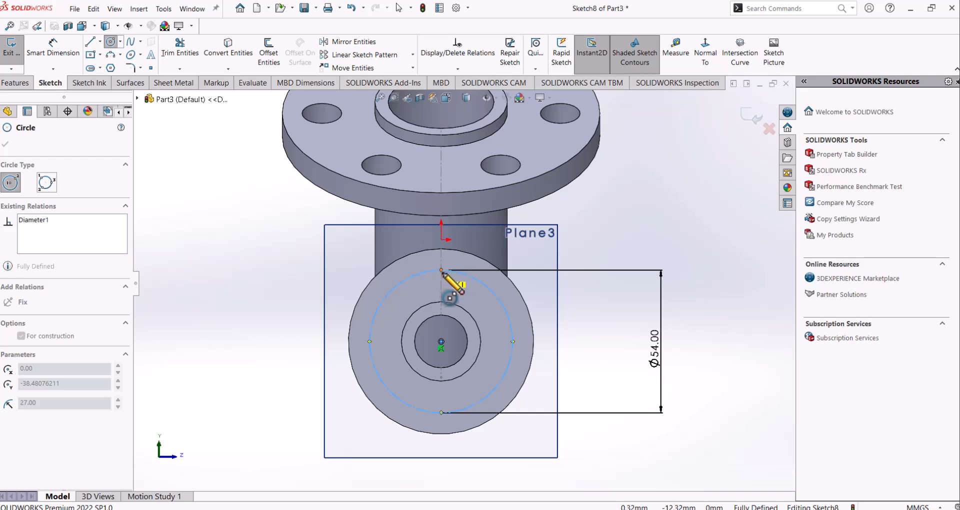
{"action": "left_click", "coordinate": [441, 270]}
{"action": "left_click", "coordinate": [448, 278]}
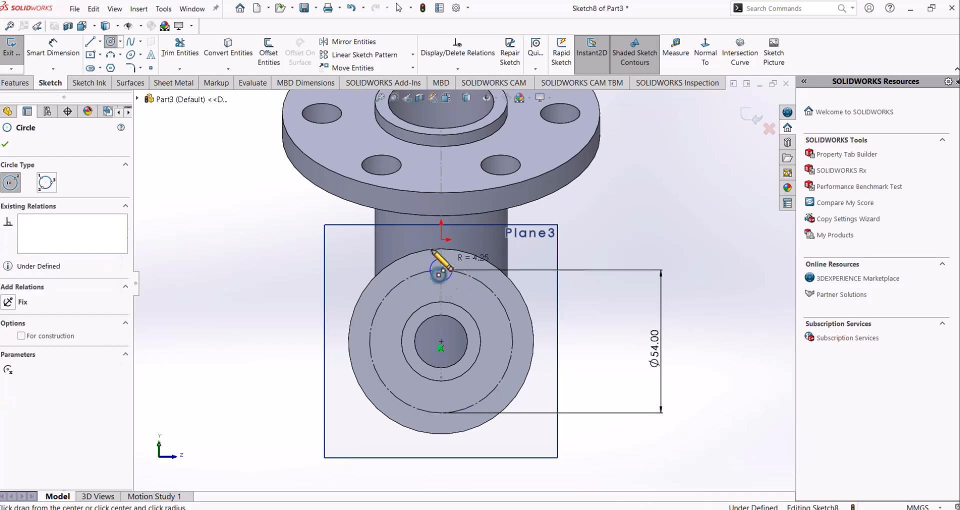
Dimension the small hole circle to 10 mm diameter.
{"action": "left_click", "coordinate": [51, 47]}
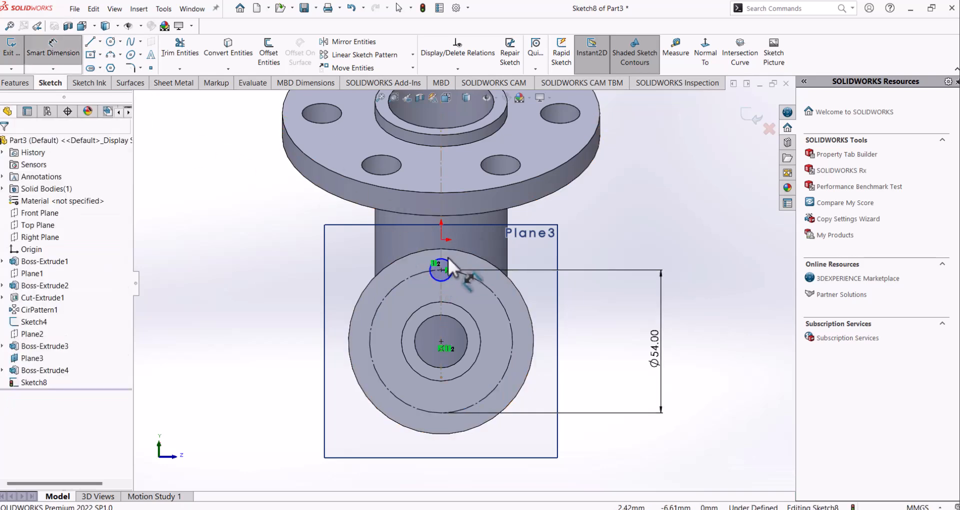
{"action": "left_click", "coordinate": [440, 275]}
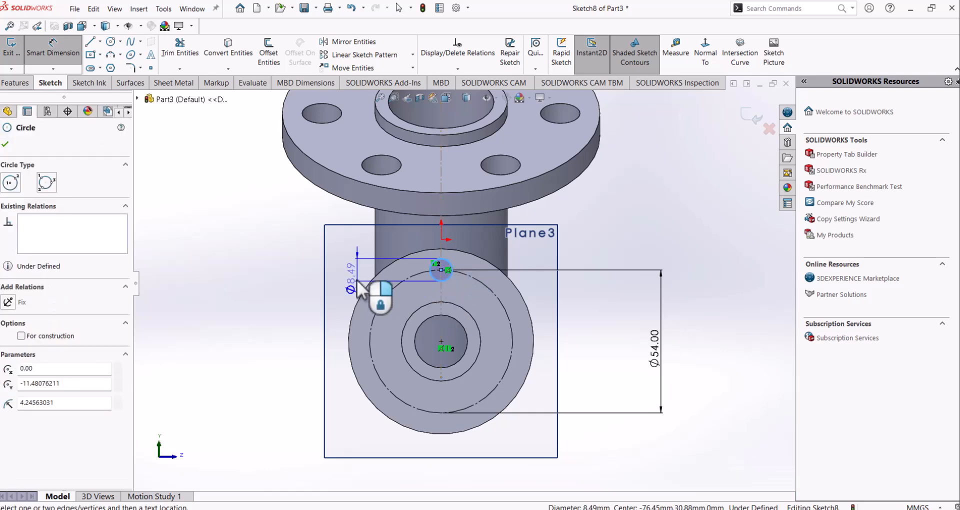
{"action": "left_click", "coordinate": [360, 285]}
{"action": "type", "text": "10"}
{"action": "key", "text": "Return"}
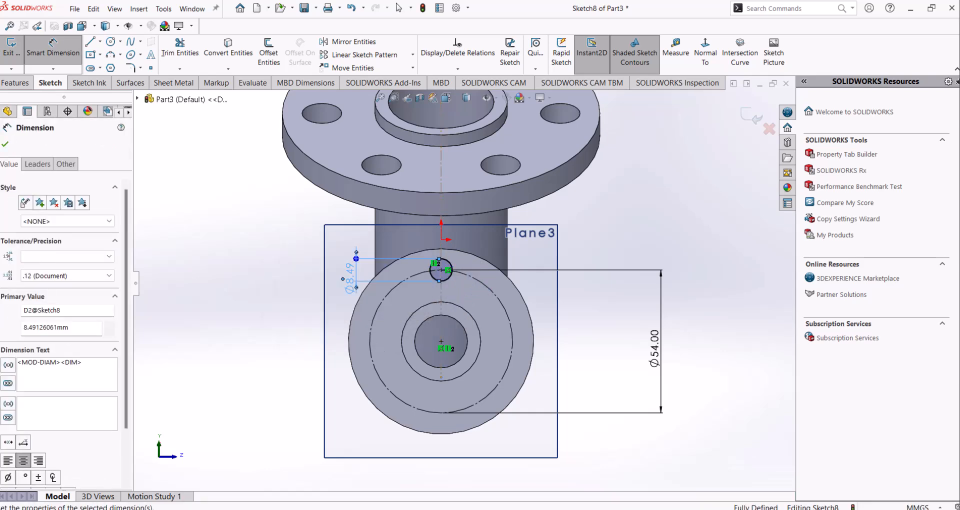
{"action": "left_click", "coordinate": [5, 146]}
Cut the hole circle through the branch flange with a Blind Extruded Cut 10 mm deep.
{"action": "left_click", "coordinate": [16, 84]}
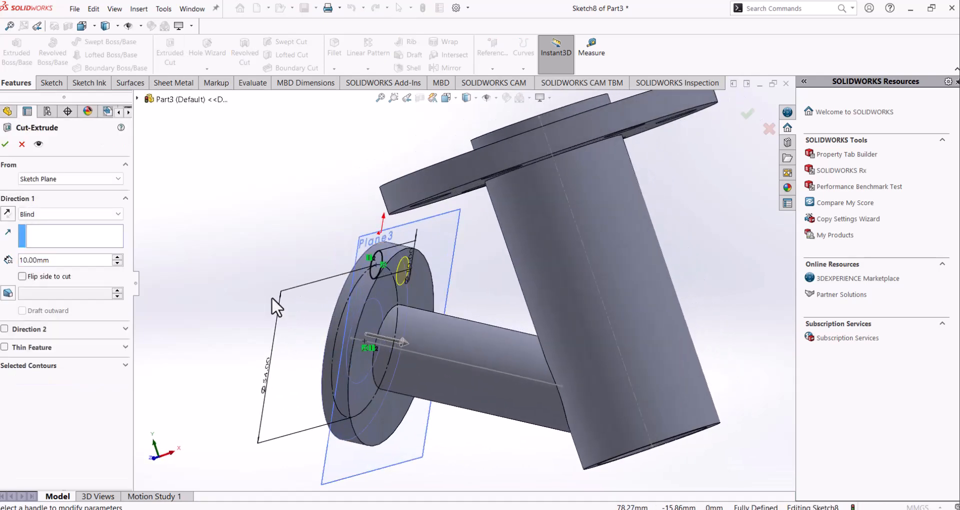
{"action": "left_click", "coordinate": [4, 143]}
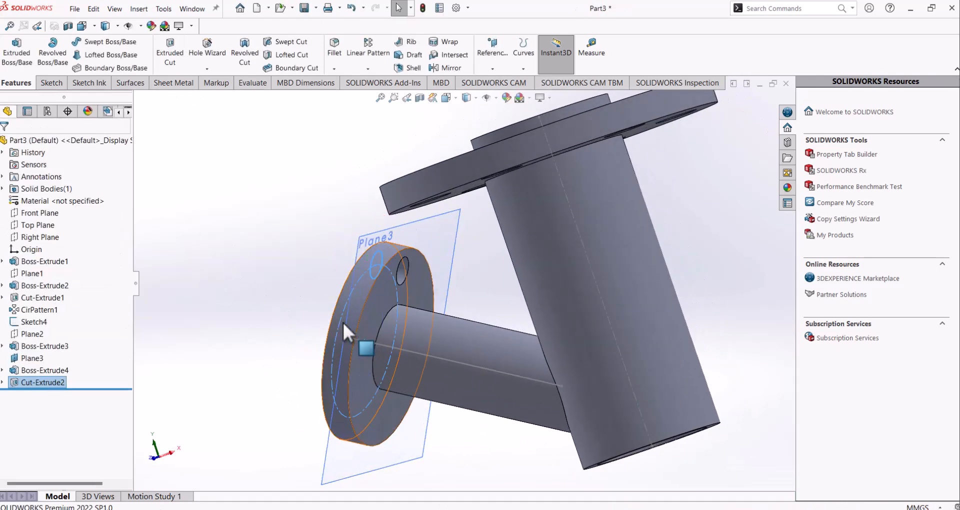
{"action": "left_click", "coordinate": [597, 373]}
Circular-pattern the branch flange's hole cut around the flange's outer edge, with 8 instances equally spaced over 360°, checking the count in the PDF drawing.
{"action": "mouse_move", "coordinate": [573, 381]}
{"action": "middle_mouse_down"}
{"action": "mouse_move", "coordinate": [632, 387]}
{"action": "mouse_move", "coordinate": [559, 369]}
{"action": "middle_mouse_up"}
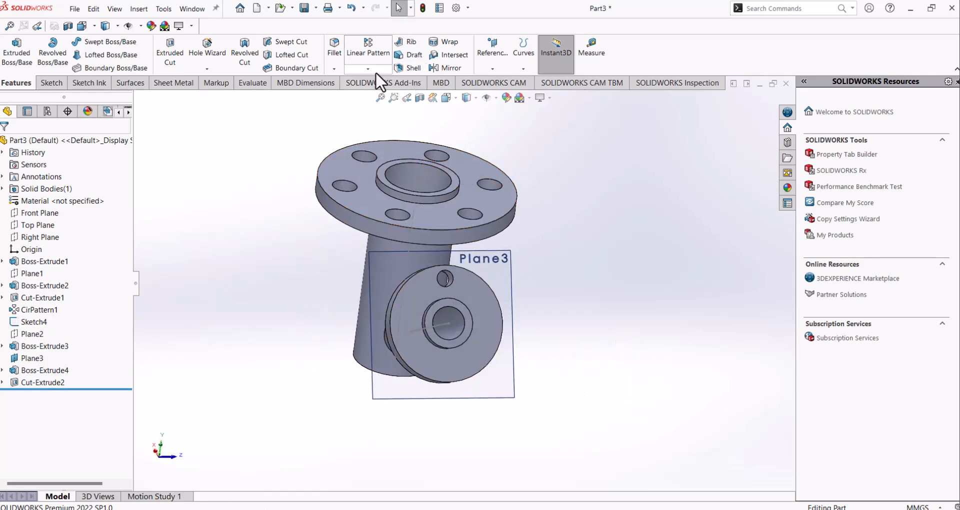
{"action": "left_click", "coordinate": [50, 382]}
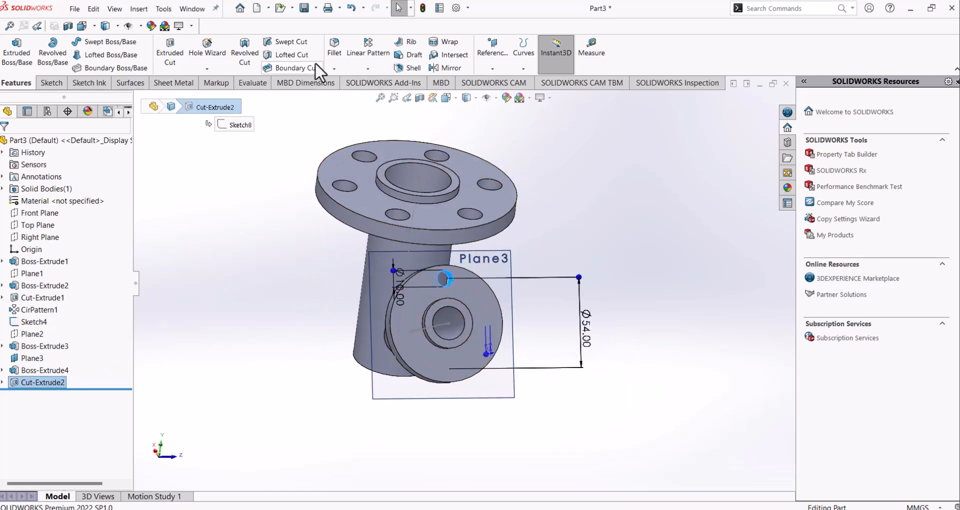
{"action": "left_click", "coordinate": [368, 68]}
{"action": "left_click", "coordinate": [376, 92]}
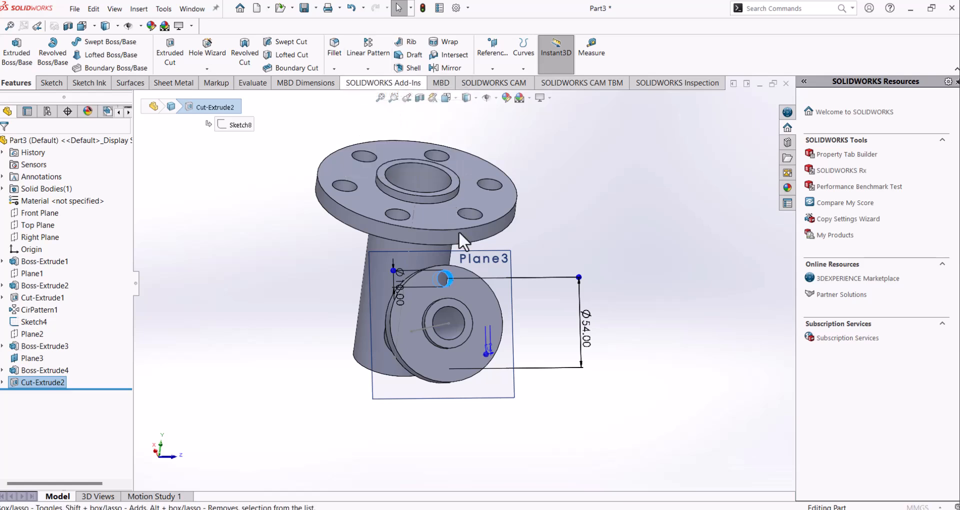
{"action": "scroll", "coordinate": [463, 274], "scroll_direction": "down", "scroll_amount": 2}
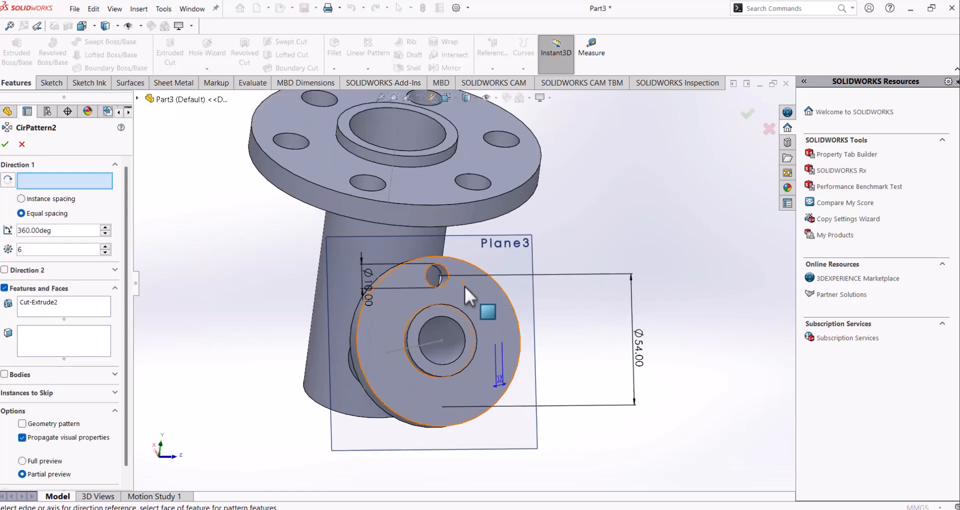
{"action": "left_click", "coordinate": [508, 295]}
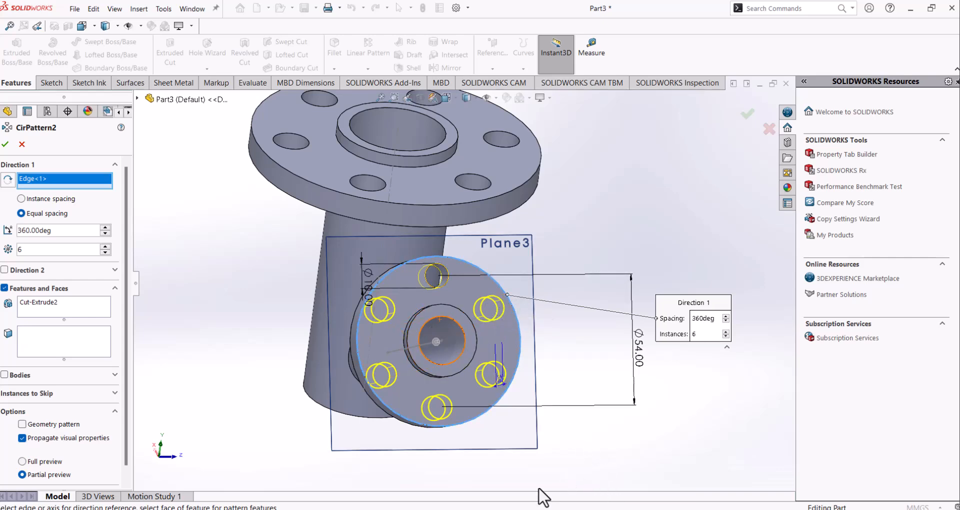
{"action": "key", "text": "alt+Tab"}
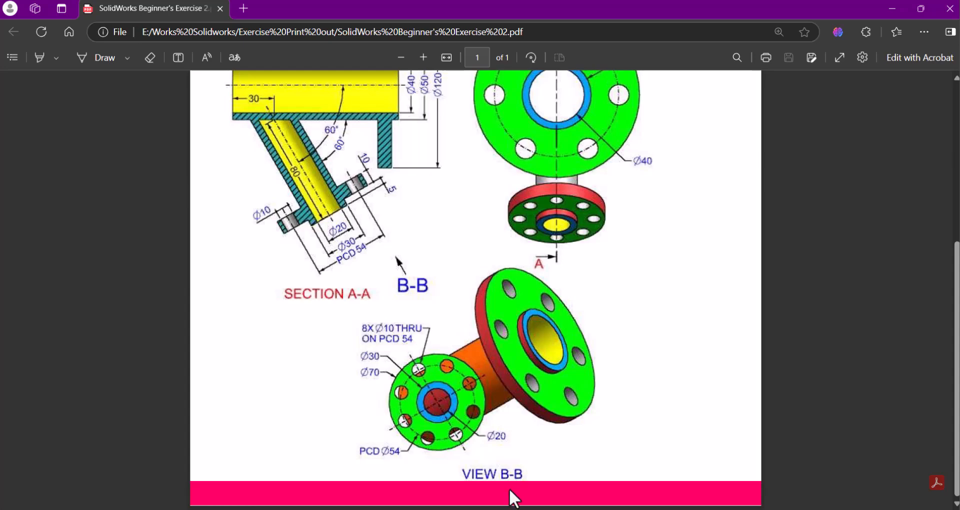
{"action": "key", "text": "alt+Tab"}
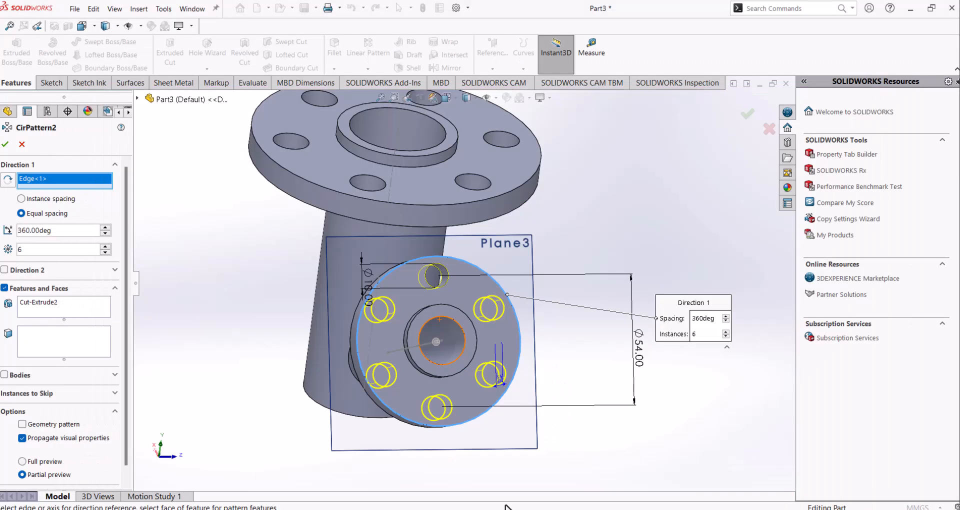
{"action": "left_click", "coordinate": [105, 246]}
{"action": "left_click", "coordinate": [105, 246]}
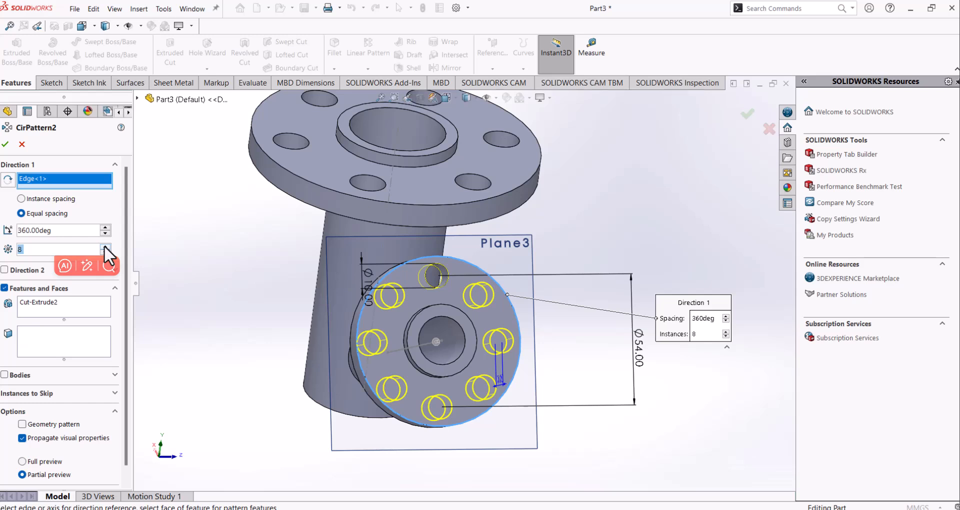
{"action": "left_click", "coordinate": [6, 144]}
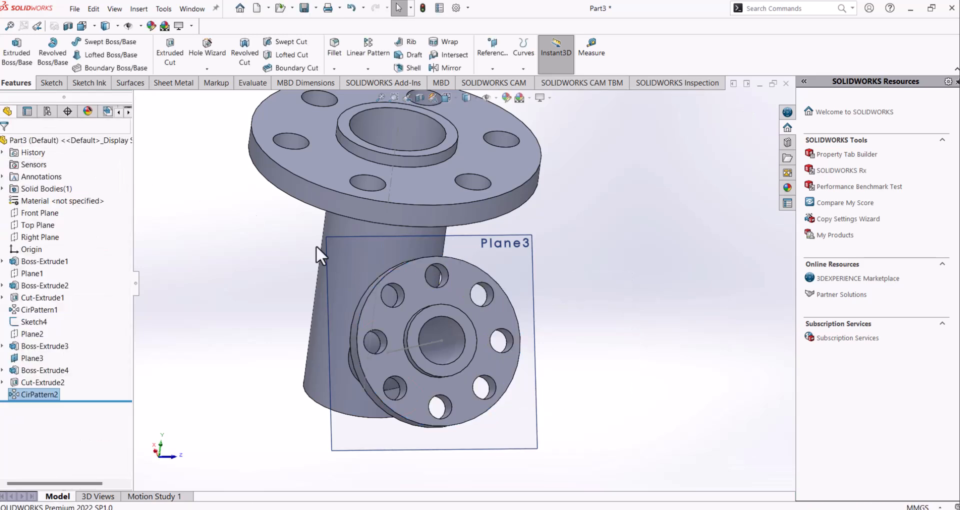
Hide Plane3 and the sketch containing the line along the branch pipe's axis.
{"action": "middle_click_drag", "start_coordinate": [462, 299], "coordinate": [384, 262]}
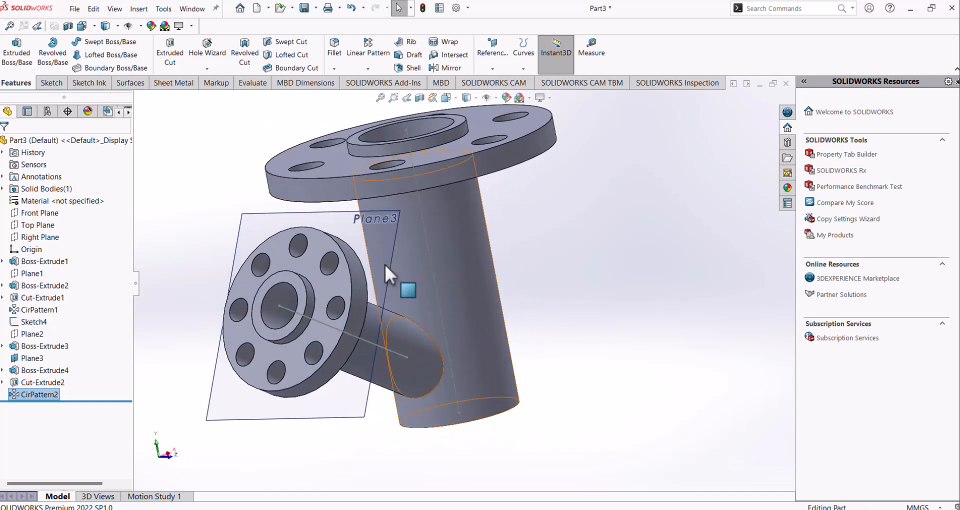
{"action": "left_click", "coordinate": [385, 264]}
{"action": "left_click", "coordinate": [278, 215]}
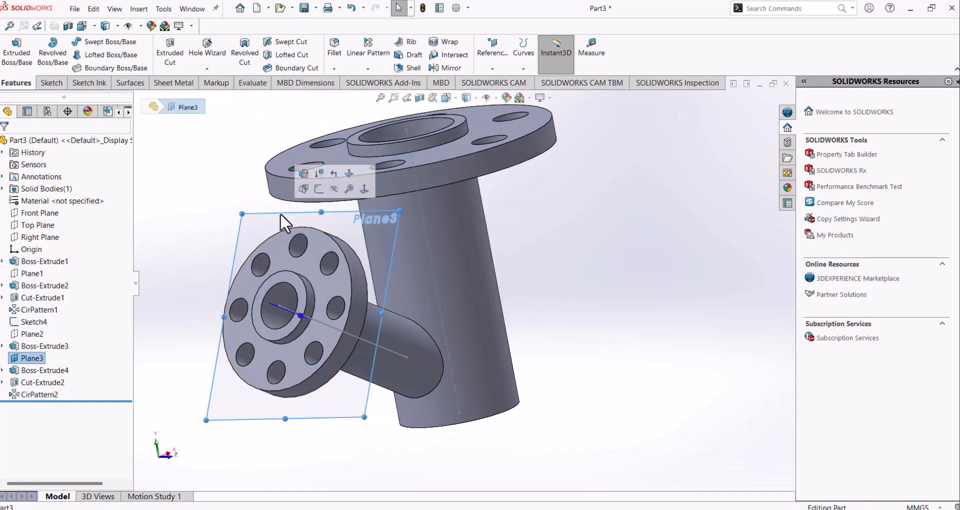
{"action": "left_click", "coordinate": [334, 189]}
{"action": "middle_click_drag", "start_coordinate": [334, 189], "coordinate": [449, 310]}
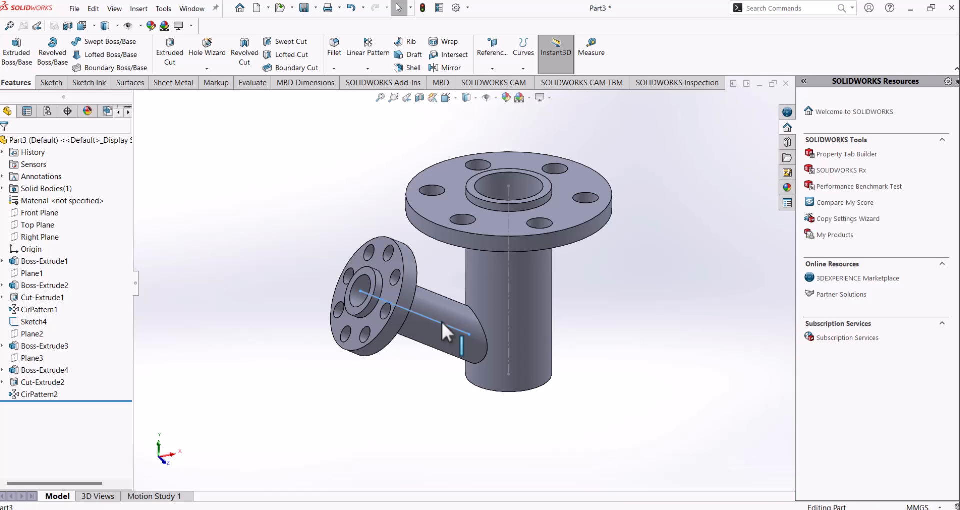
{"action": "left_click", "coordinate": [441, 319]}
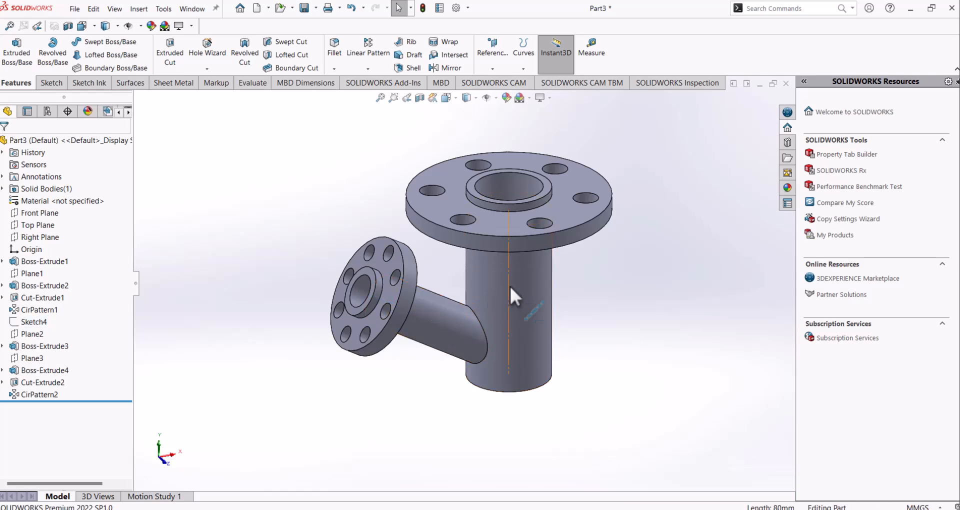
{"action": "scroll", "coordinate": [505, 261], "scroll_direction": "down", "scroll_amount": 1}
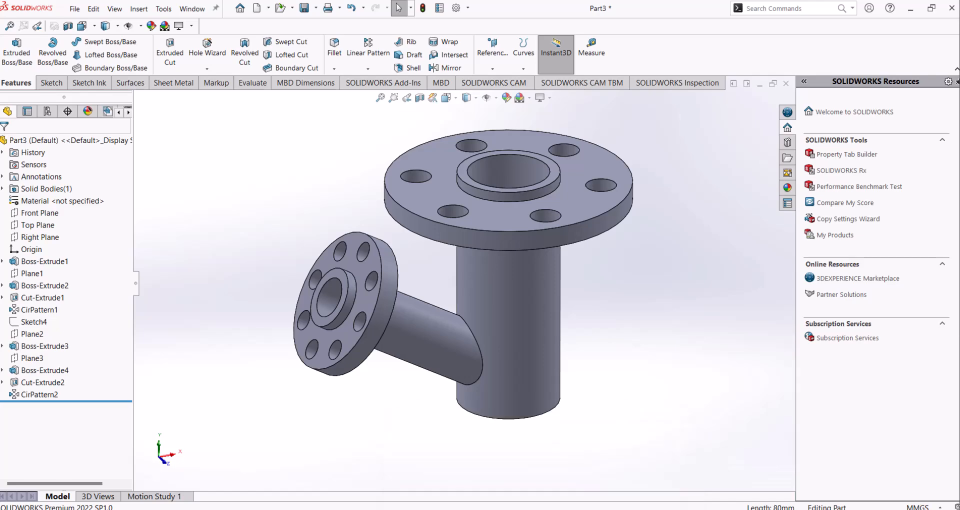
Check the part's colours in the PDF drawing and apply orange to the main pipe's outer cylindrical face.
{"action": "key", "text": "alt+Tab"}
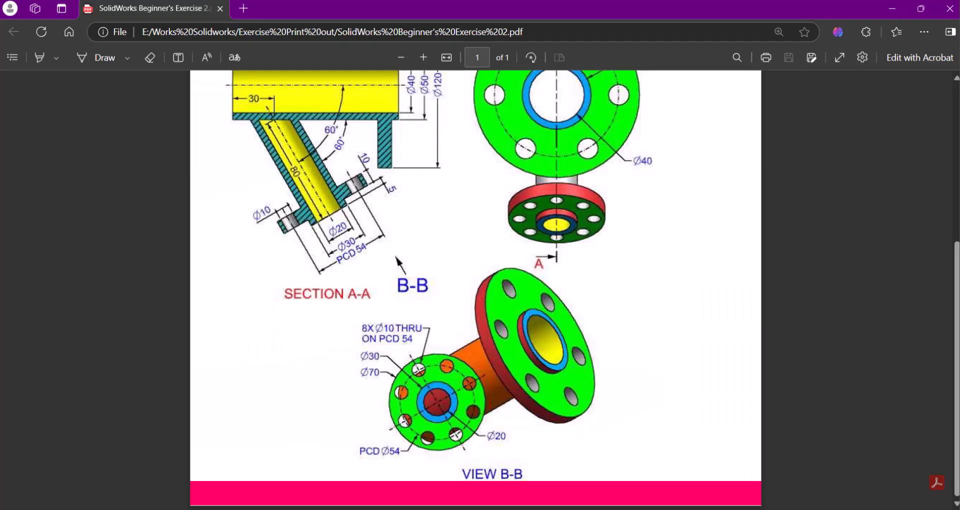
{"action": "scroll", "coordinate": [546, 396], "scroll_direction": "up", "scroll_amount": 5}
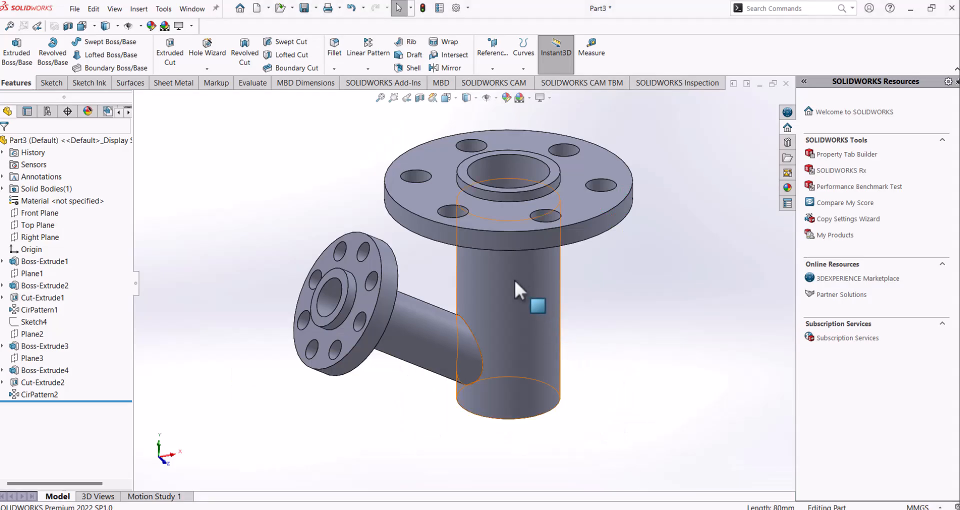
{"action": "left_click", "coordinate": [514, 275]}
{"action": "left_click", "coordinate": [635, 240]}
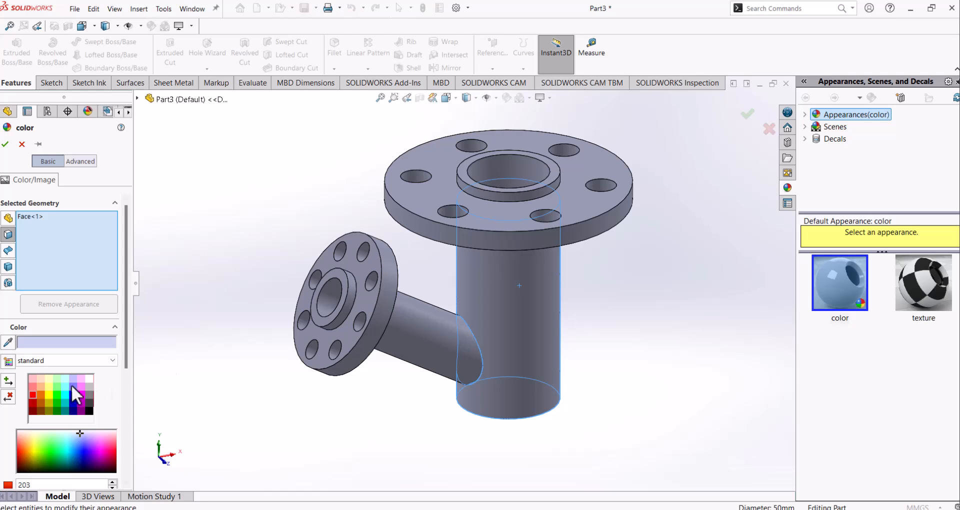
{"action": "left_click", "coordinate": [39, 395]}
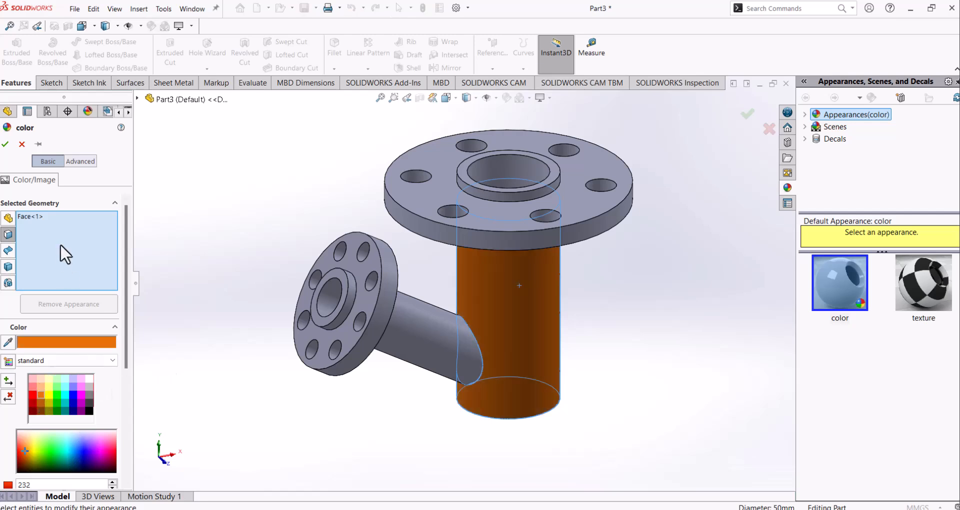
{"action": "left_click", "coordinate": [5, 144]}
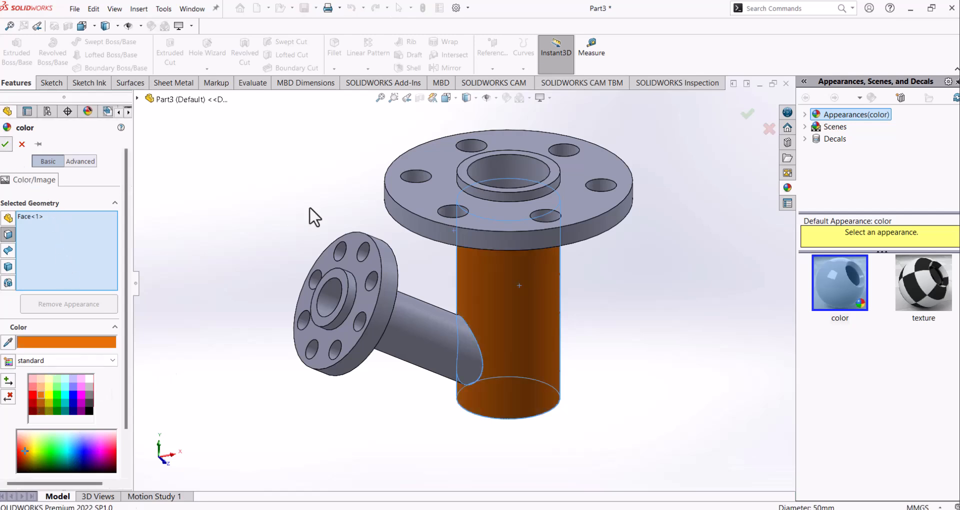
Apply red to the outer rim faces of the large flange and the branch flange.
{"action": "left_click", "coordinate": [494, 236]}
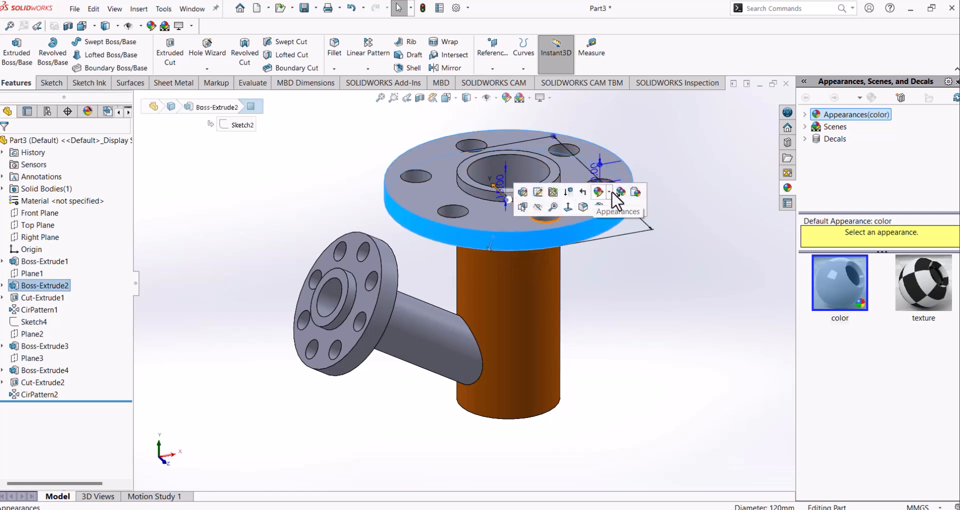
{"action": "left_click", "coordinate": [599, 191]}
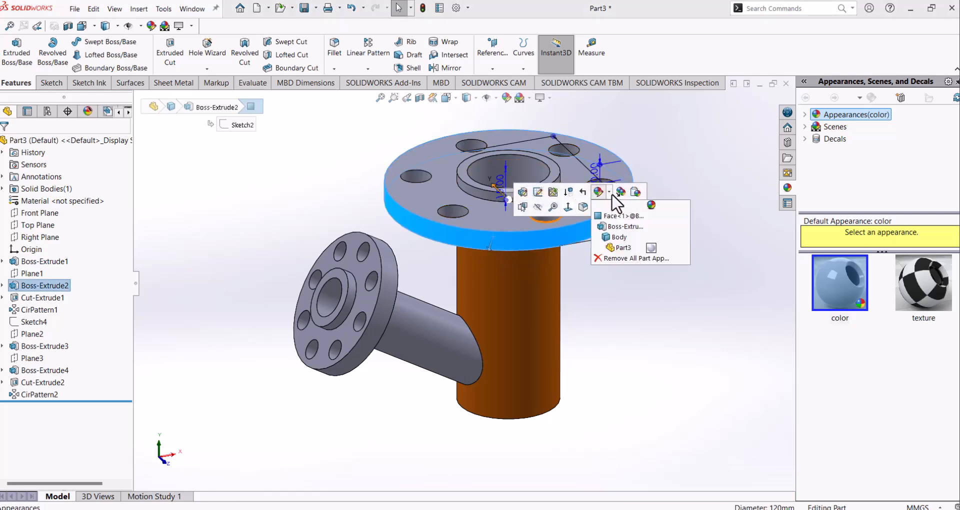
{"action": "left_click", "coordinate": [646, 225]}
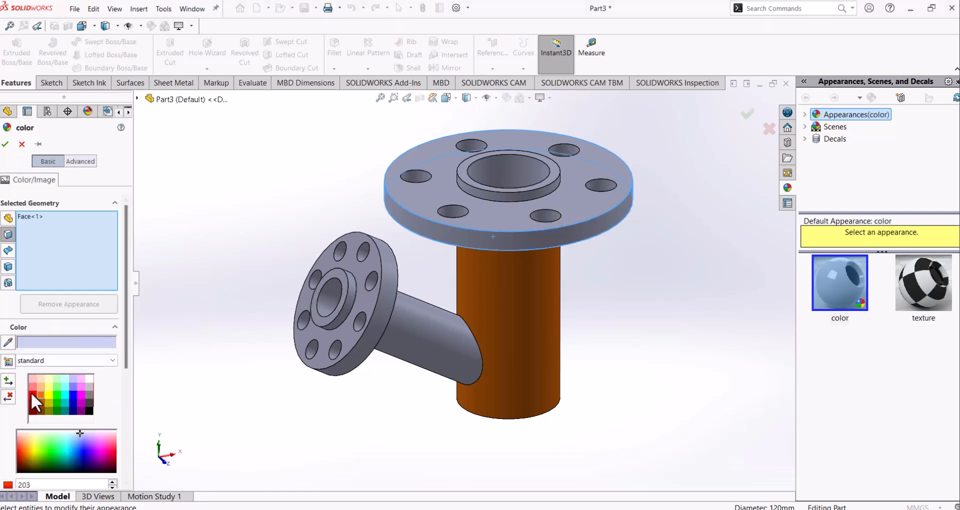
{"action": "left_click", "coordinate": [32, 392]}
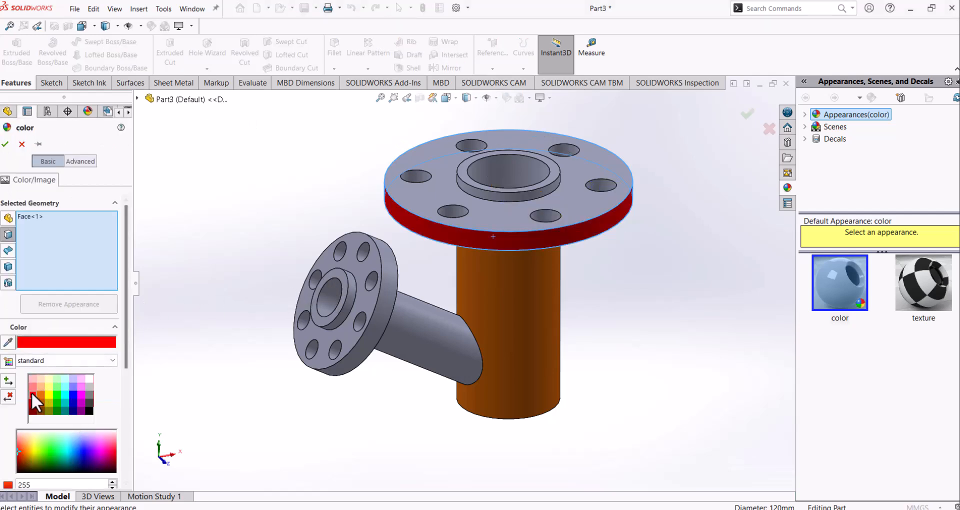
{"action": "left_click", "coordinate": [371, 322]}
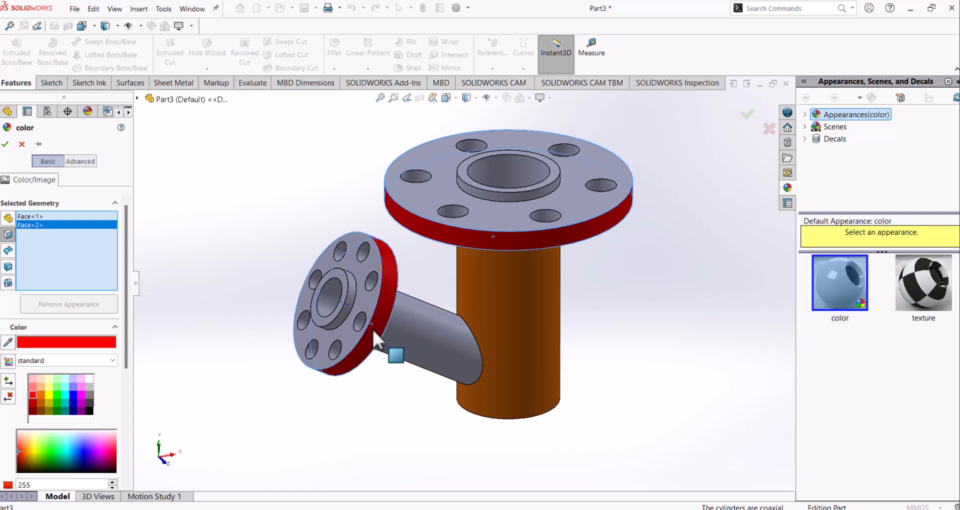
{"action": "left_click", "coordinate": [5, 144]}
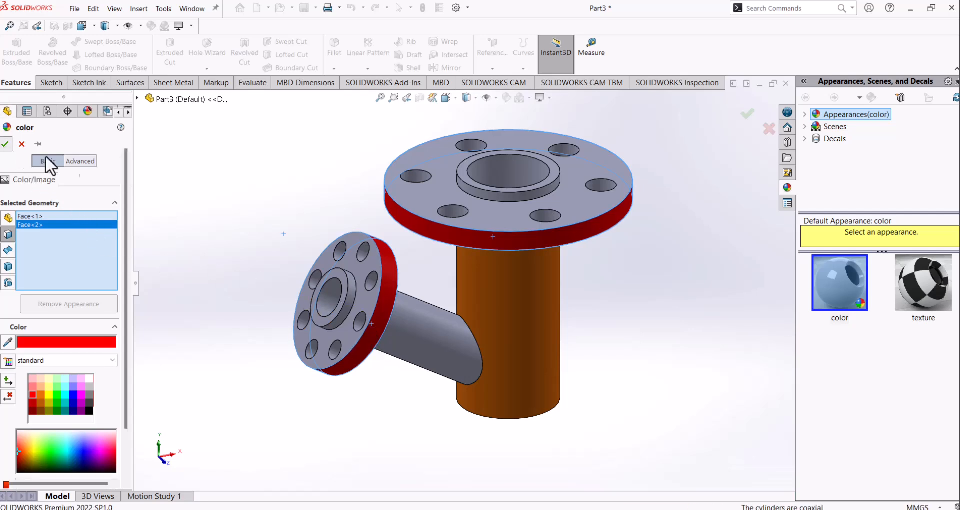
Apply white to the outer cylindrical face of the branch pipe between its flange and the main pipe.
{"action": "left_click", "coordinate": [426, 332]}
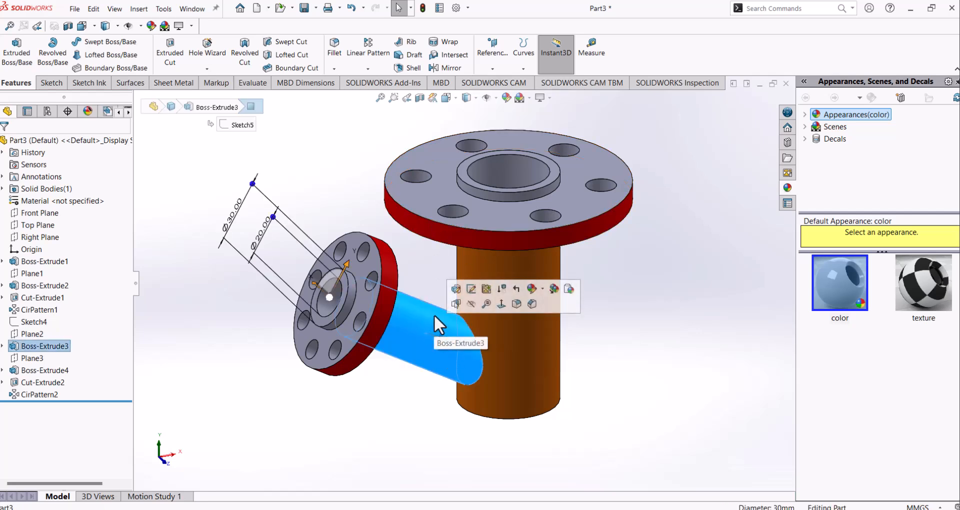
{"action": "left_click", "coordinate": [436, 331]}
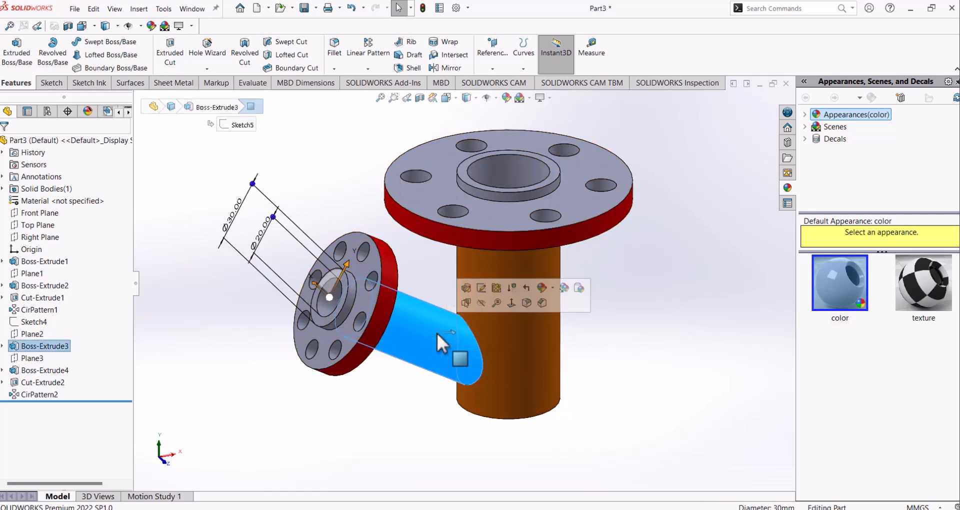
{"action": "left_click", "coordinate": [552, 288]}
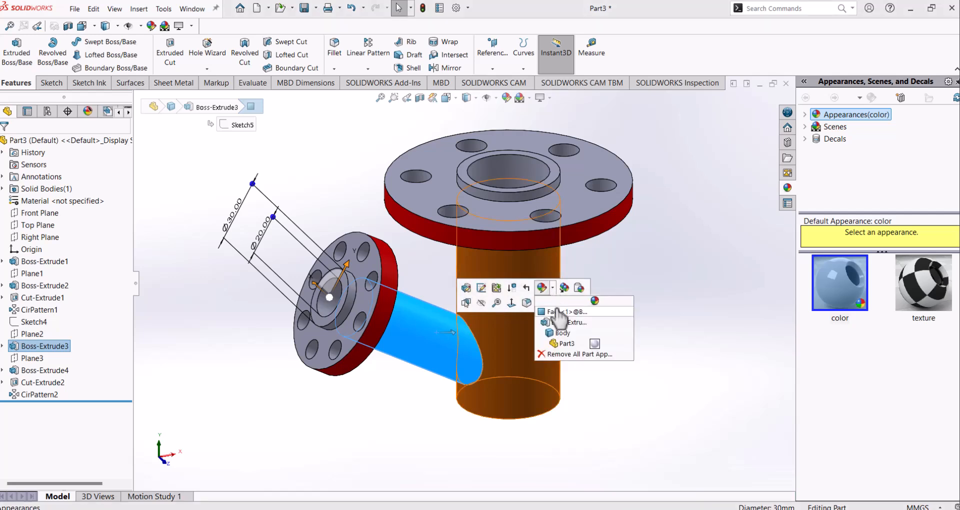
{"action": "left_click", "coordinate": [570, 315]}
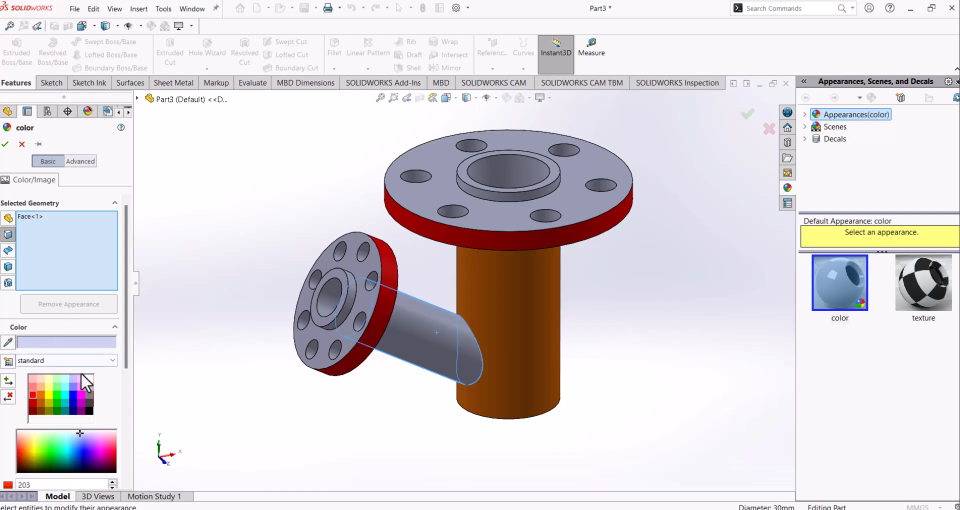
{"action": "left_click", "coordinate": [88, 379]}
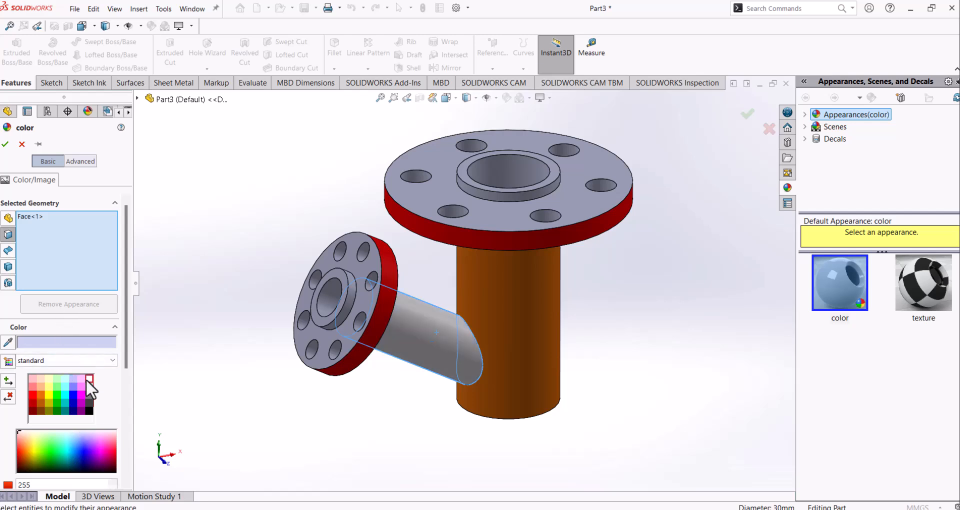
{"action": "left_click", "coordinate": [6, 145]}
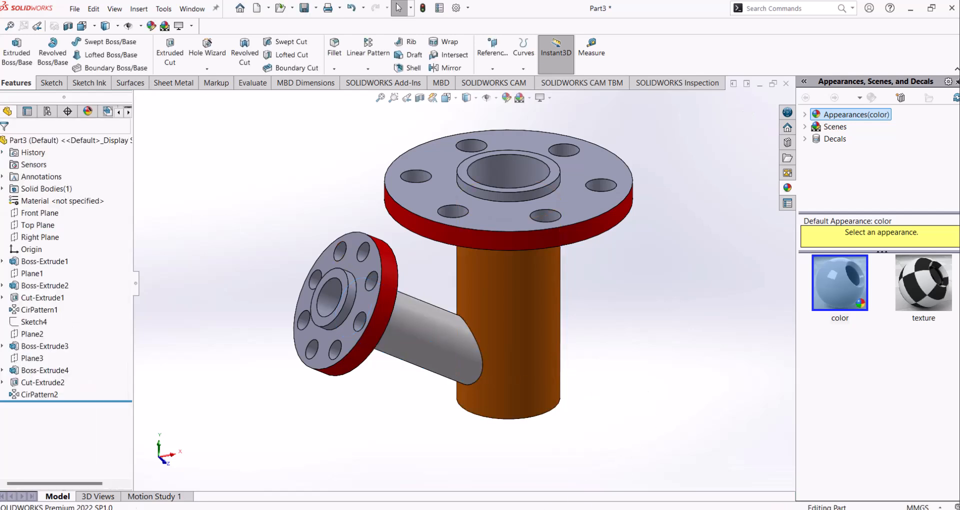
Check the flange colours in the PDF drawing and apply green to the front faces of the large flange and the branch flange.
{"action": "key", "text": "alt+Tab"}
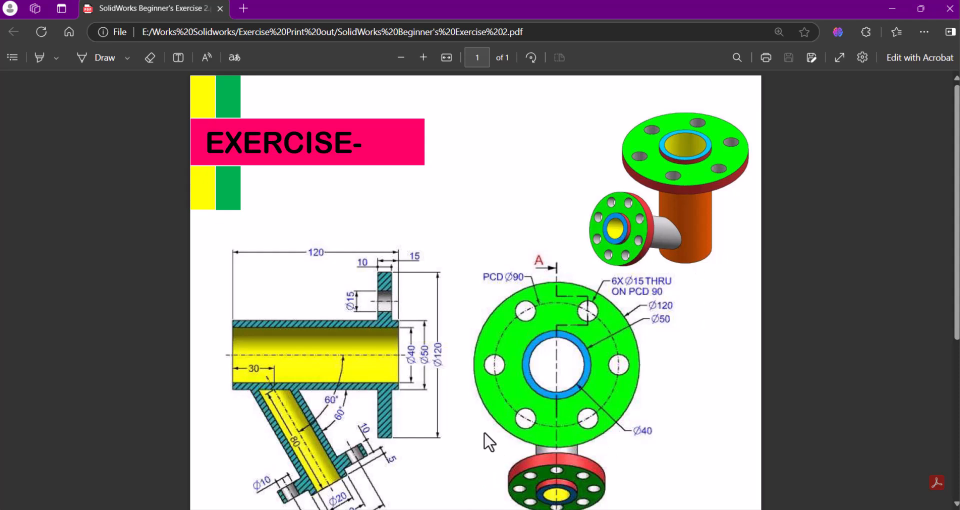
{"action": "key", "text": "alt+Tab"}
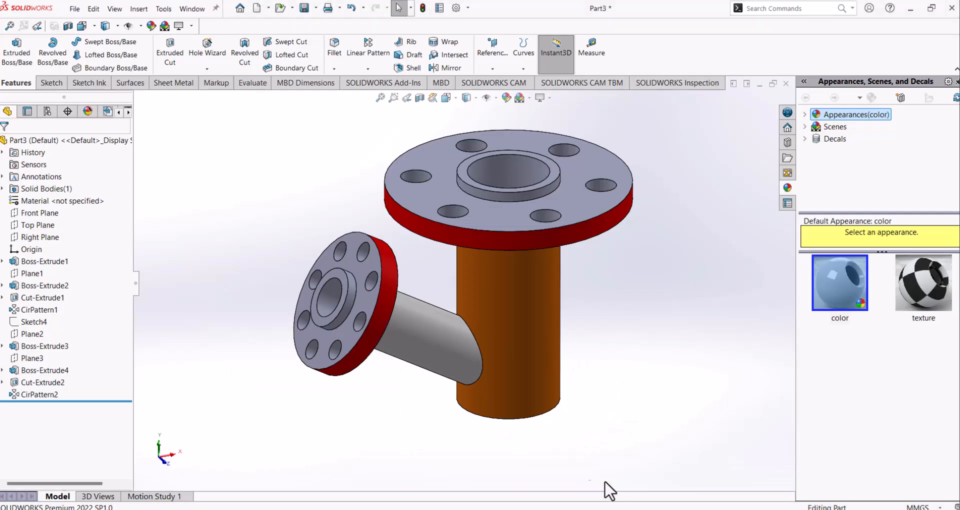
{"action": "left_click", "coordinate": [455, 188]}
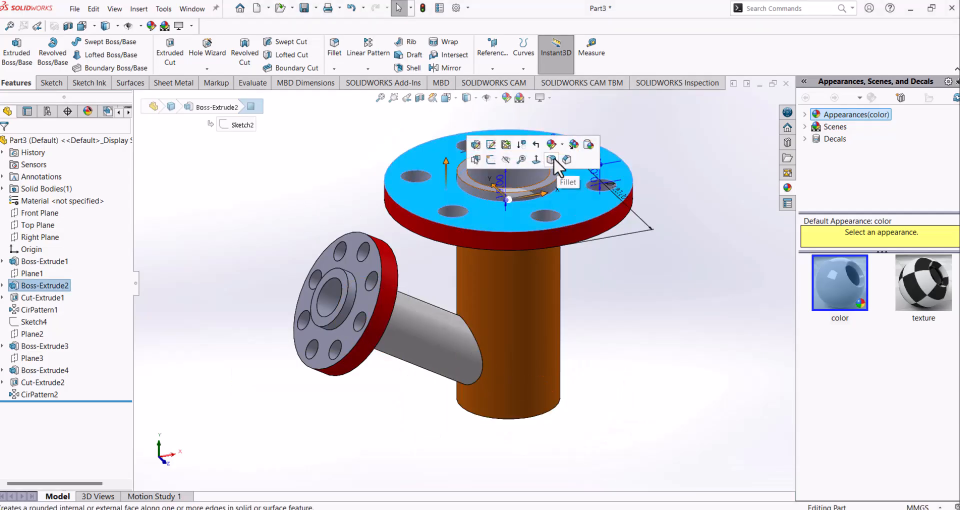
{"action": "left_click", "coordinate": [560, 145]}
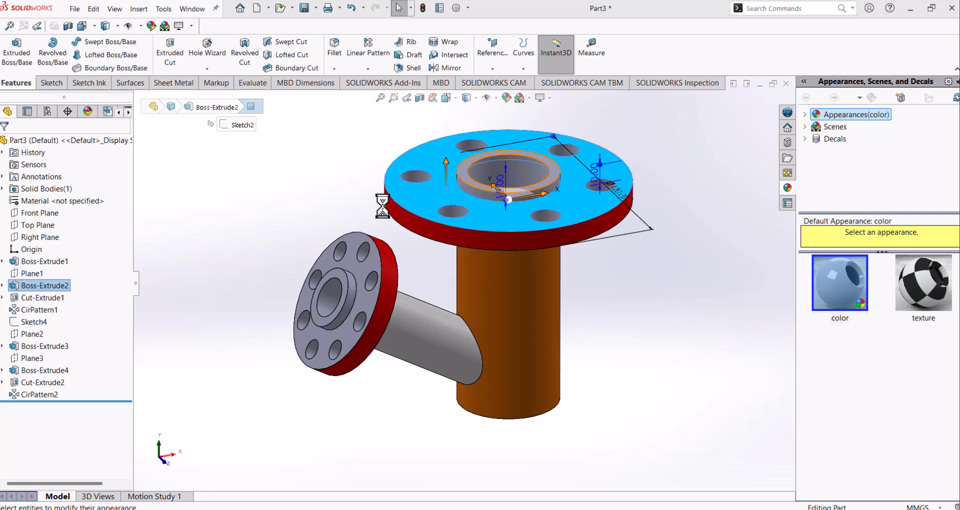
{"action": "left_click", "coordinate": [288, 254]}
{"action": "left_click_drag", "start_coordinate": [283, 267], "coordinate": [279, 265]}
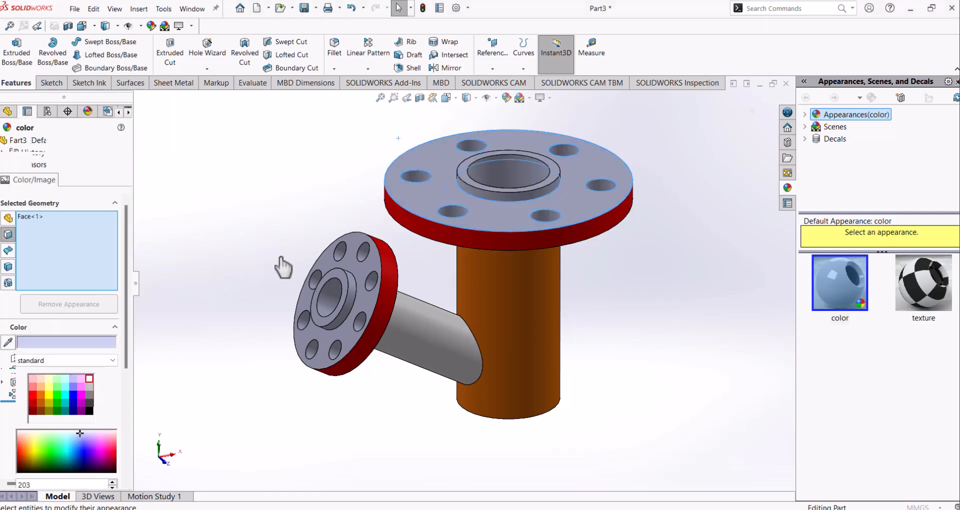
{"action": "left_click", "coordinate": [55, 397]}
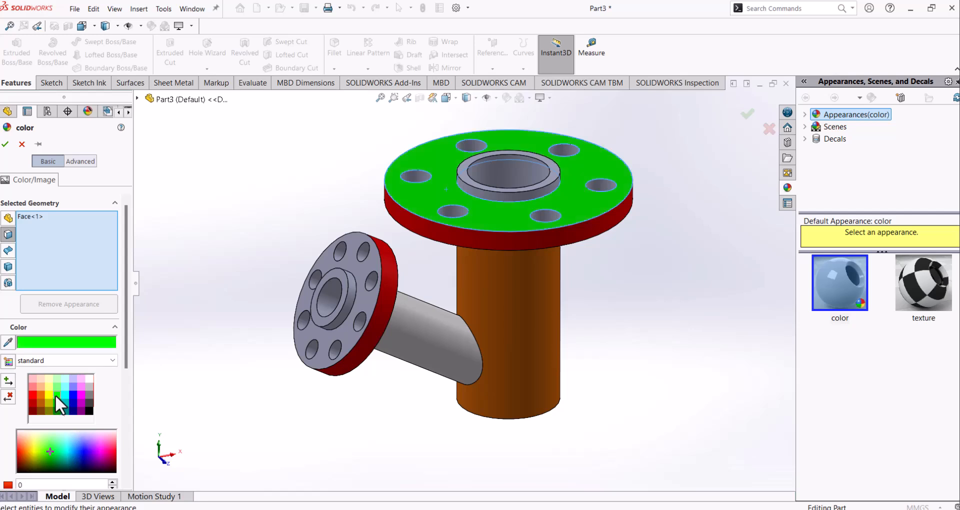
{"action": "left_click", "coordinate": [310, 328]}
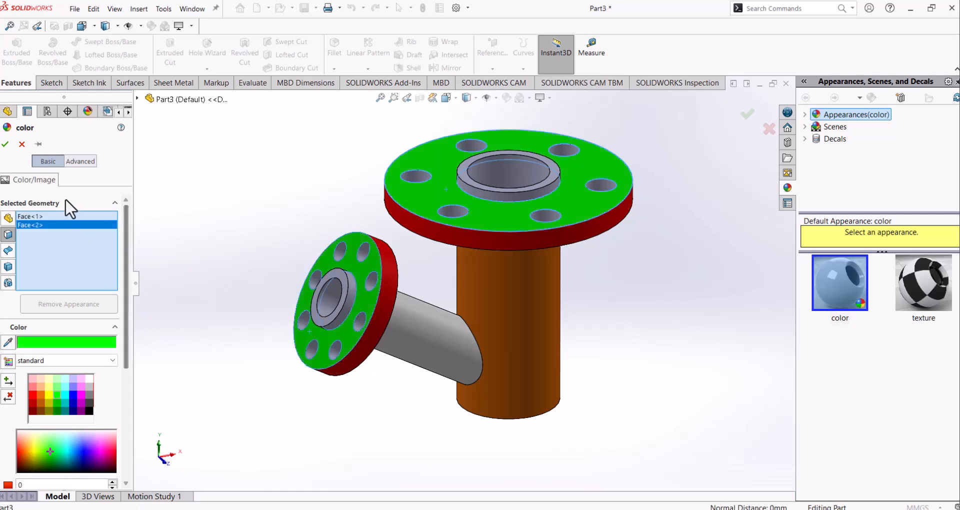
{"action": "left_click", "coordinate": [5, 144]}
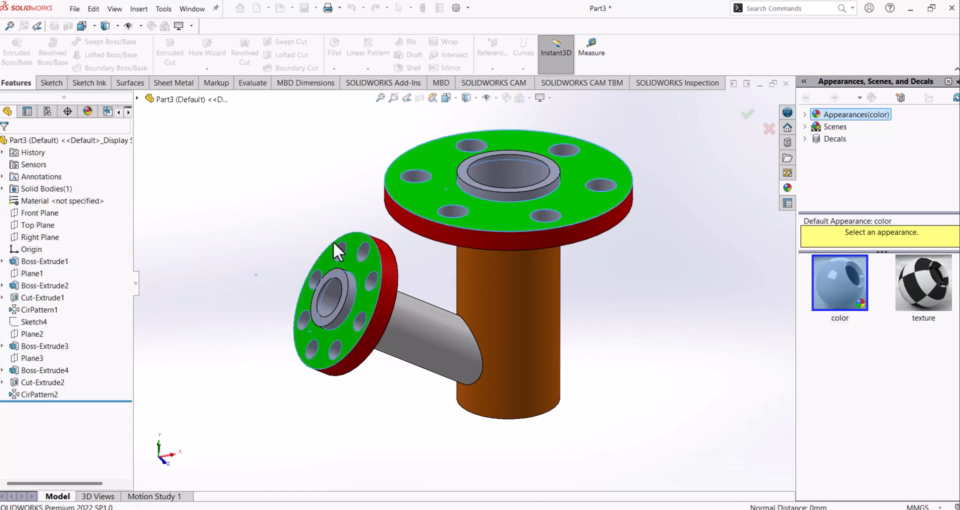
Apply red to the outer cylindrical face of the collar protruding from the branch flange.
{"action": "left_click", "coordinate": [353, 295]}
{"action": "left_click", "coordinate": [468, 248]}
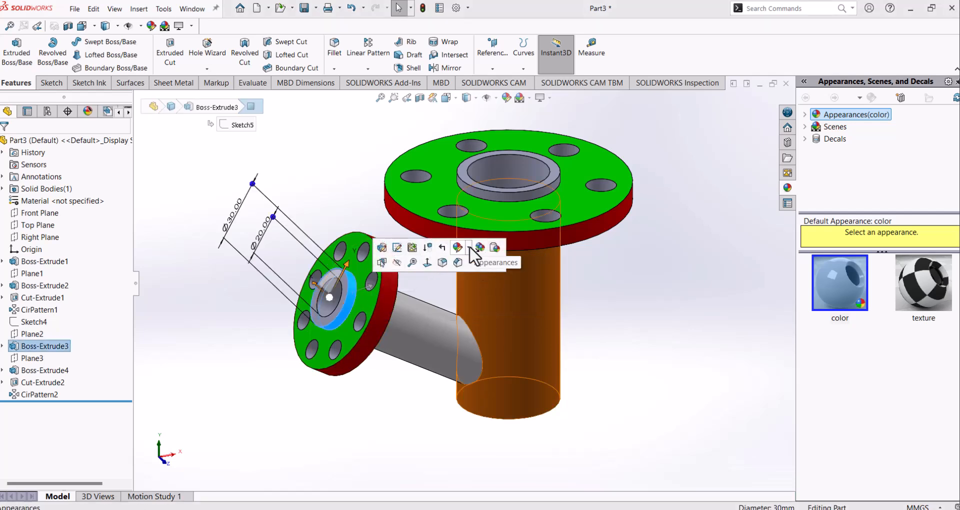
{"action": "left_click", "coordinate": [468, 247]}
{"action": "left_click", "coordinate": [481, 273]}
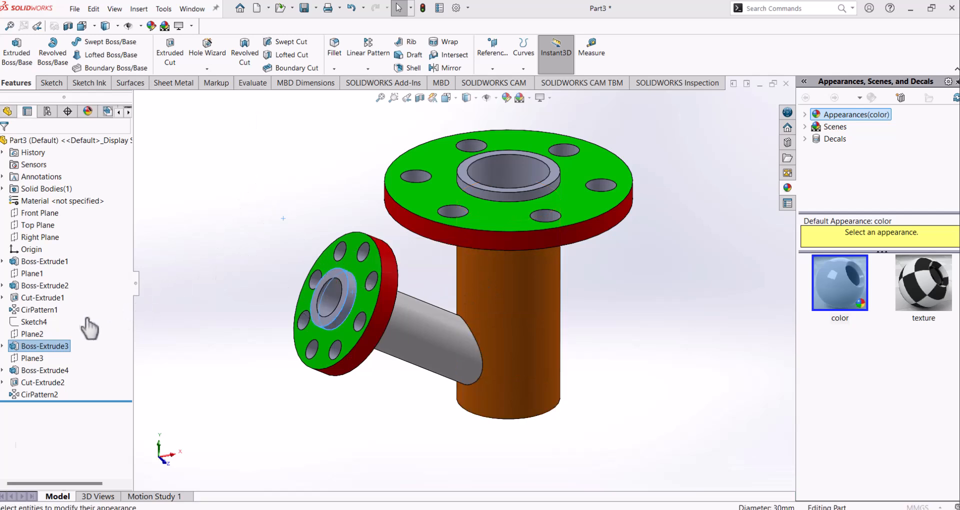
{"action": "left_click", "coordinate": [31, 394]}
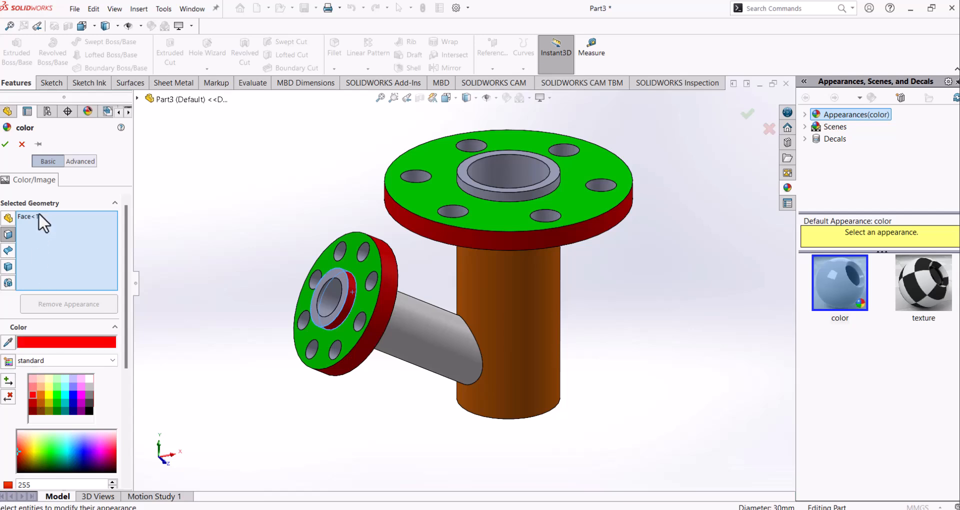
{"action": "left_click", "coordinate": [5, 144]}
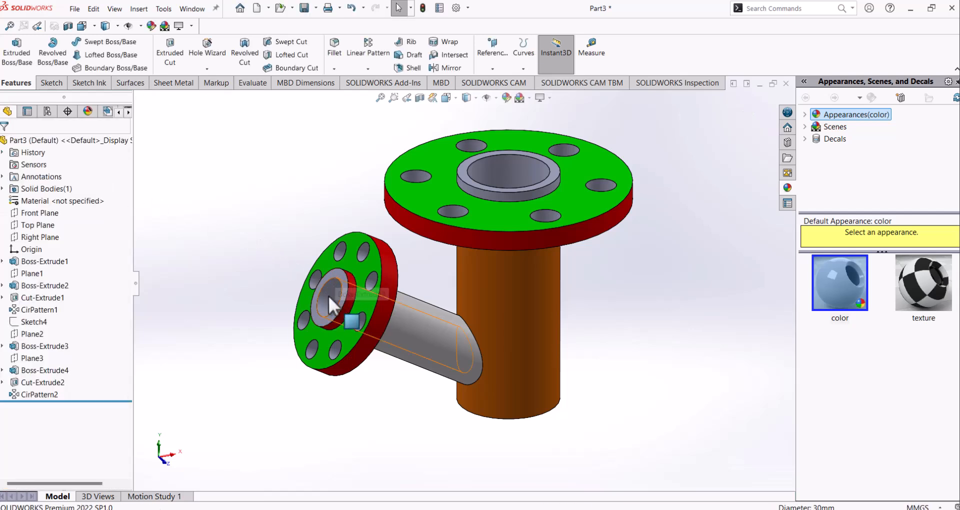
Apply yellow to the inner bore faces of the branch pipe and the main pipe.
{"action": "left_click", "coordinate": [329, 296]}
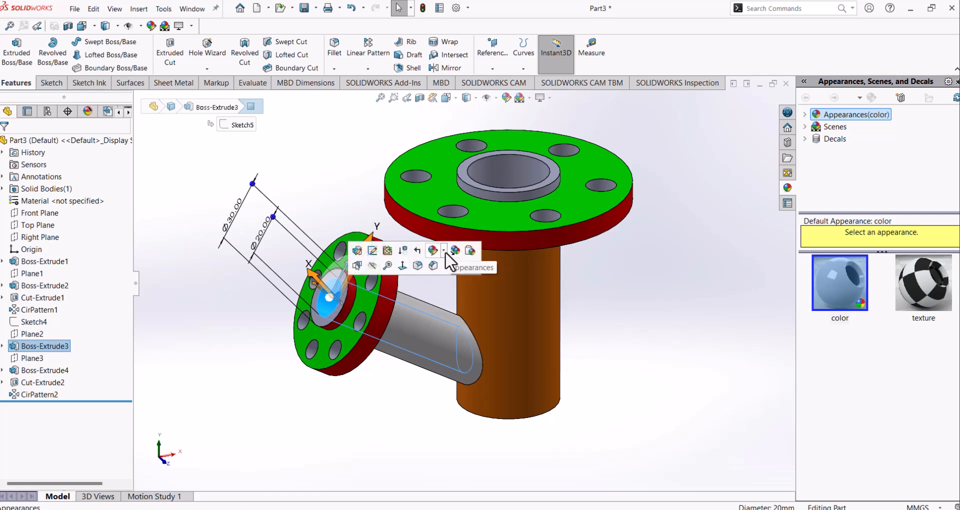
{"action": "left_click", "coordinate": [445, 251]}
{"action": "left_click", "coordinate": [472, 296]}
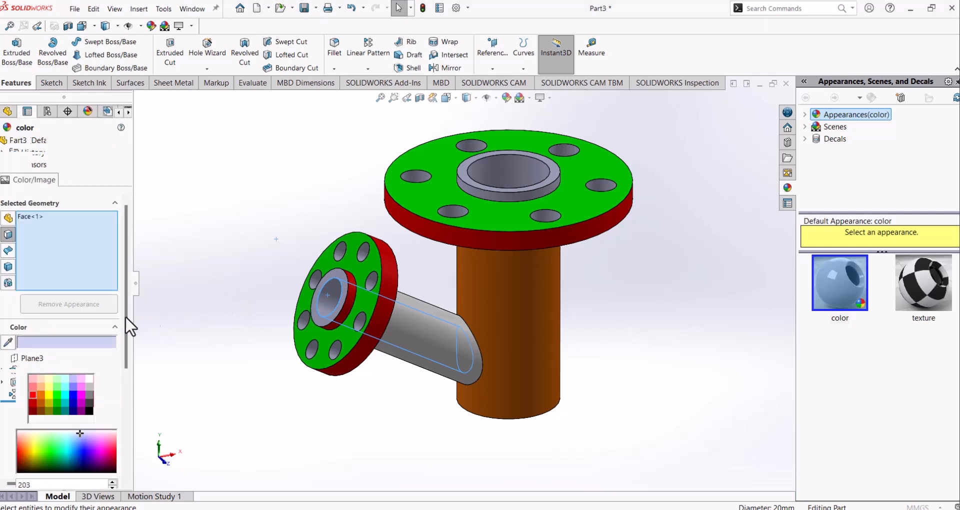
{"action": "left_click", "coordinate": [49, 392]}
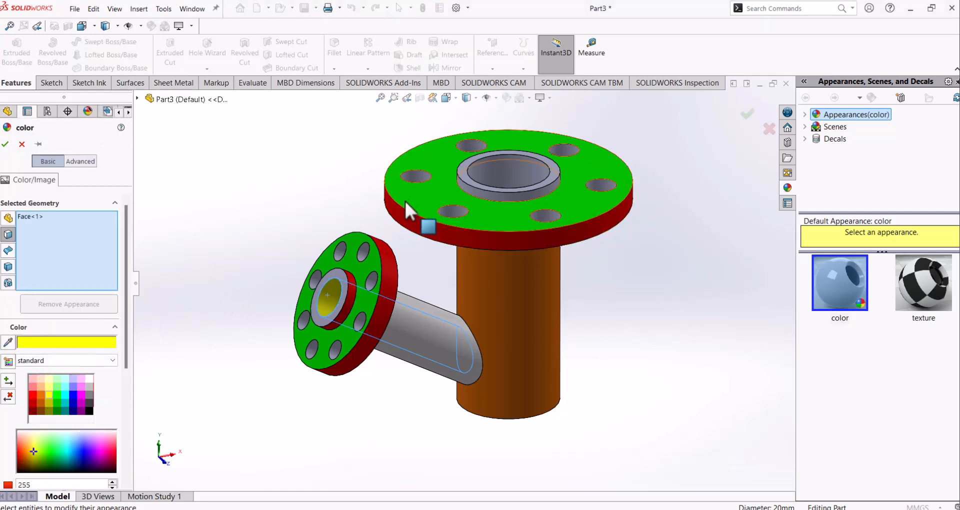
{"action": "left_click", "coordinate": [500, 173]}
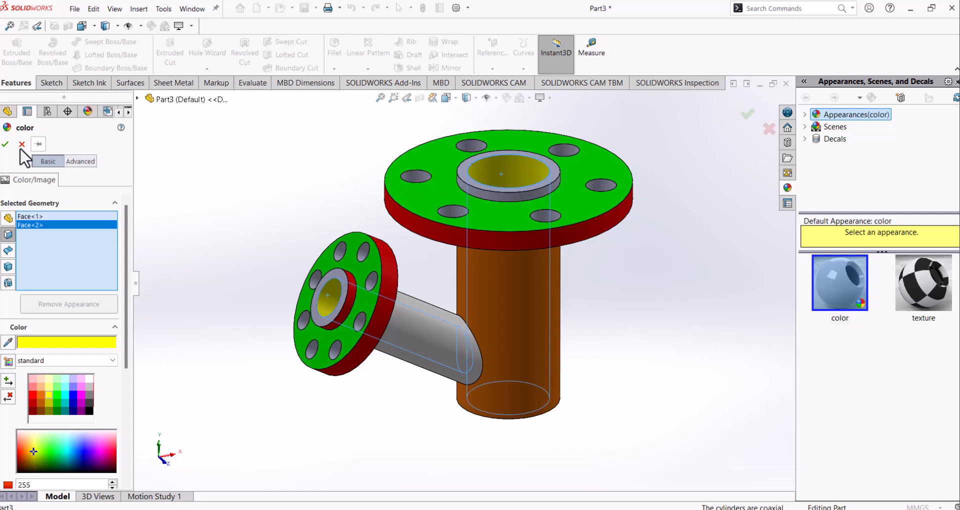
{"action": "left_click", "coordinate": [5, 144]}
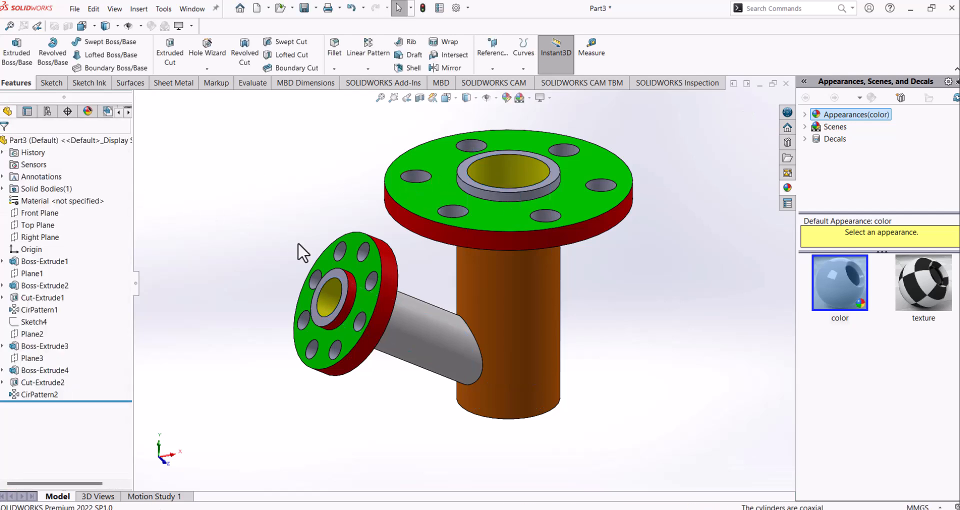
Apply blue to the ring-shaped end faces of the branch pipe and the main pipe at their flanges.
{"action": "left_click", "coordinate": [330, 277]}
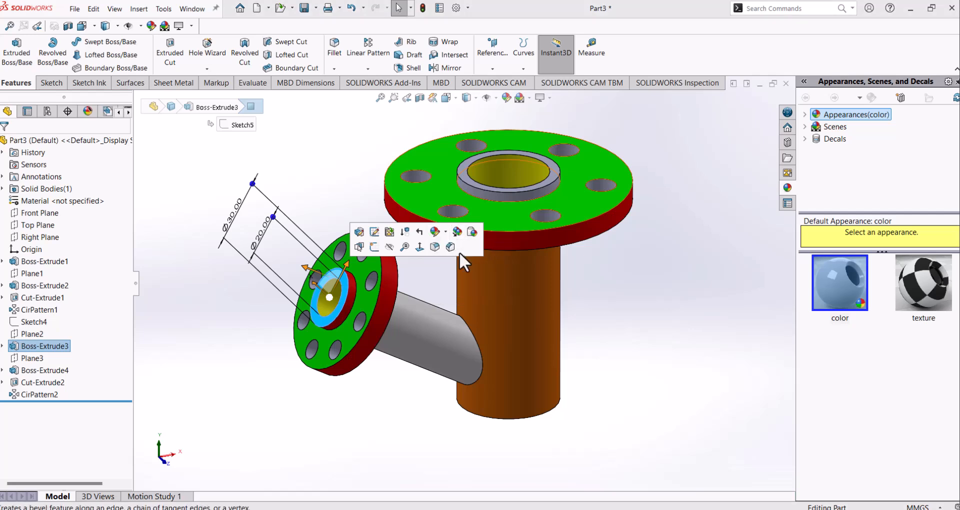
{"action": "left_click", "coordinate": [444, 231]}
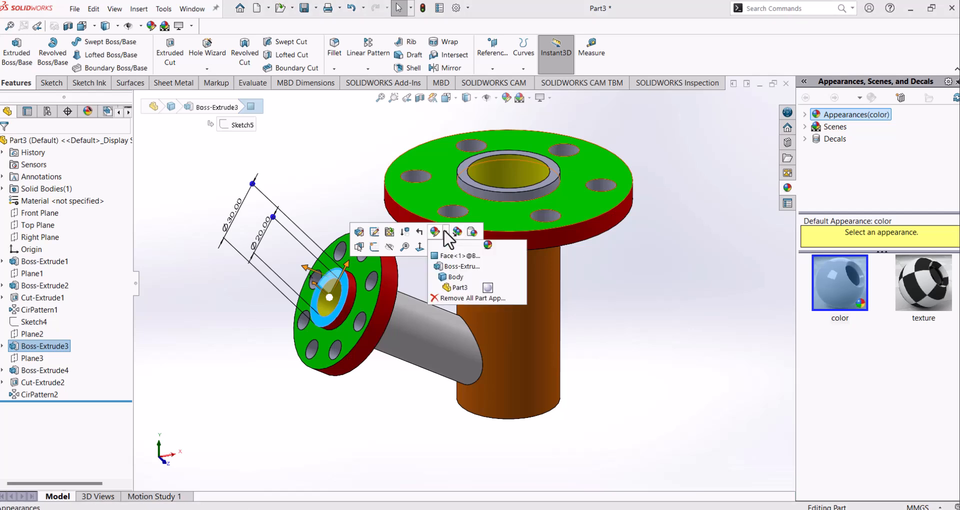
{"action": "left_click", "coordinate": [448, 267]}
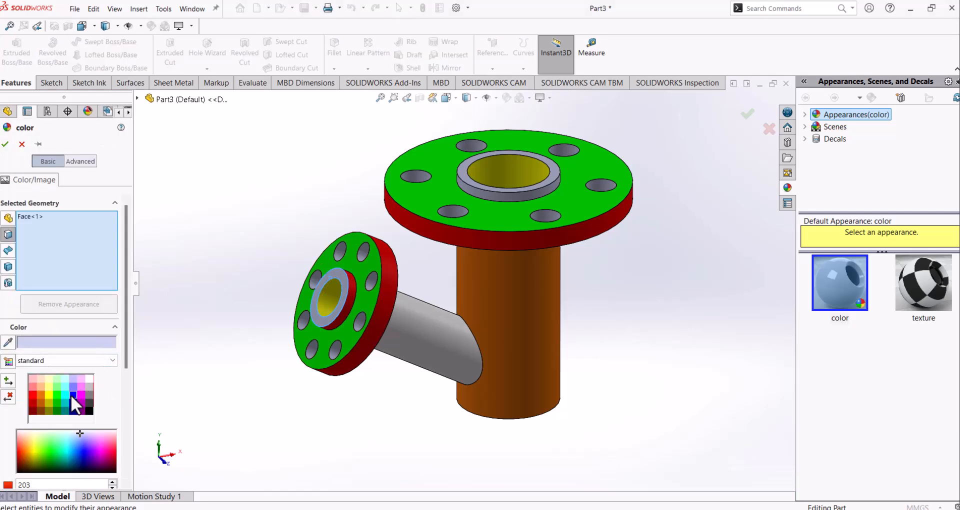
{"action": "left_click", "coordinate": [70, 394]}
{"action": "left_click", "coordinate": [465, 172]}
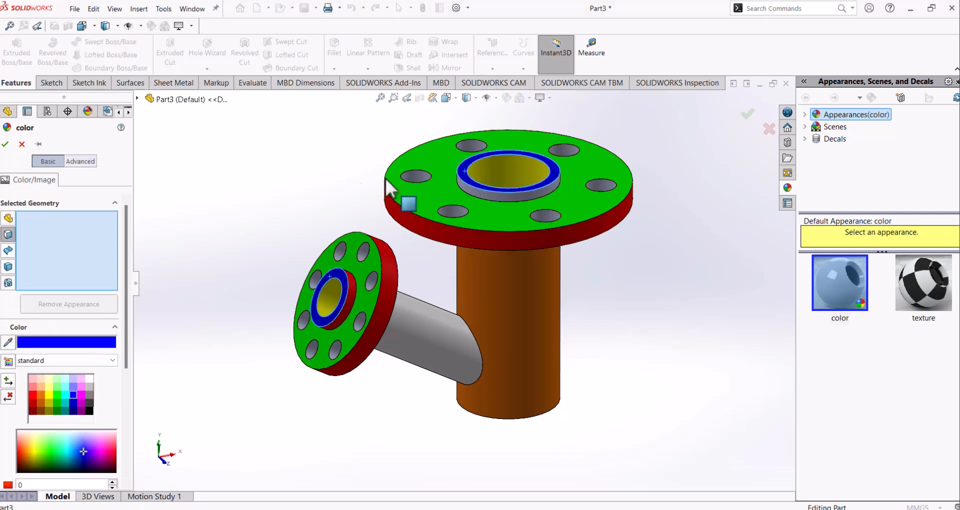
{"action": "left_click", "coordinate": [5, 144]}
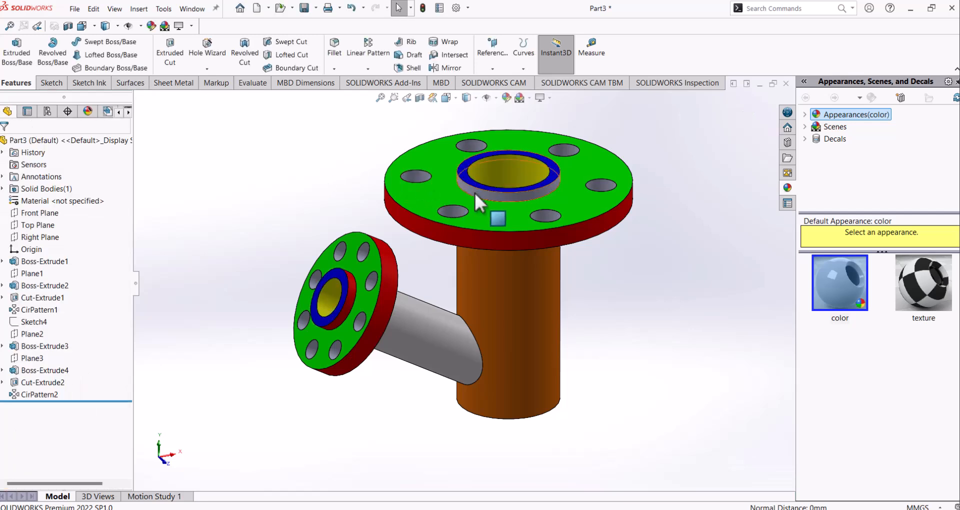
Apply red to the outer face of the collar above the large flange and compare the part's colours with the PDF drawing.
{"action": "left_click", "coordinate": [478, 193]}
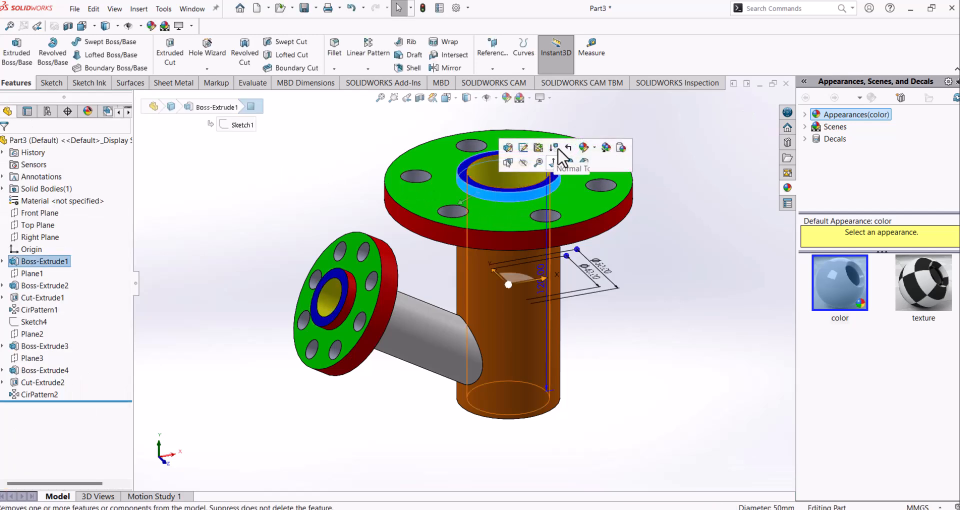
{"action": "left_click", "coordinate": [594, 148]}
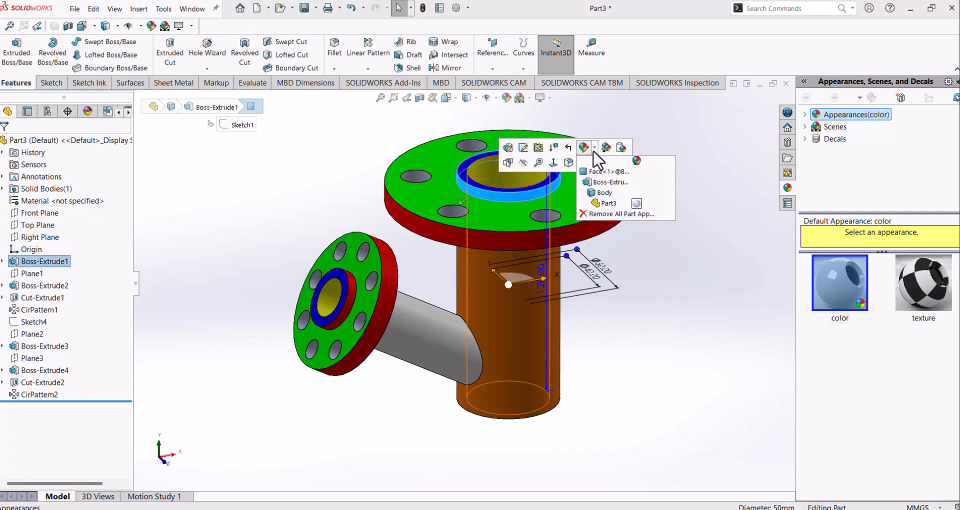
{"action": "left_click", "coordinate": [604, 180]}
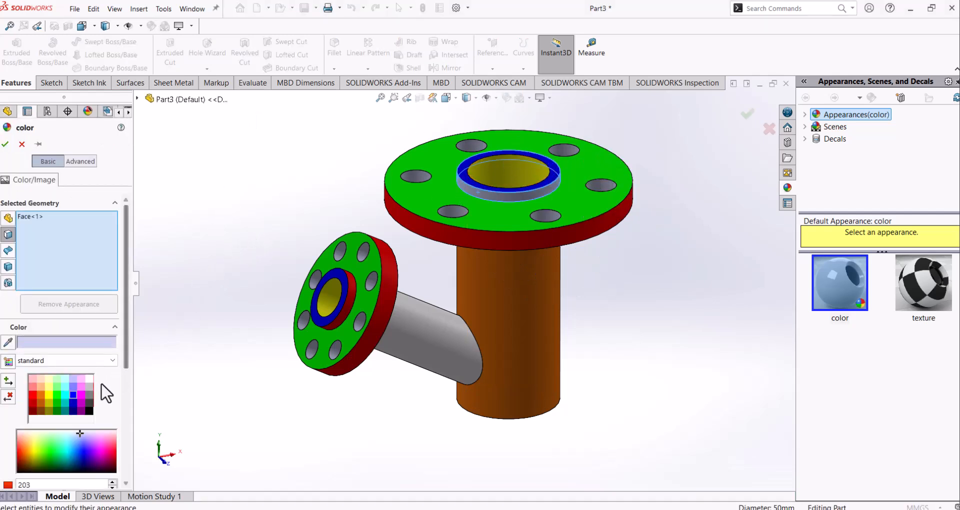
{"action": "left_click", "coordinate": [32, 394]}
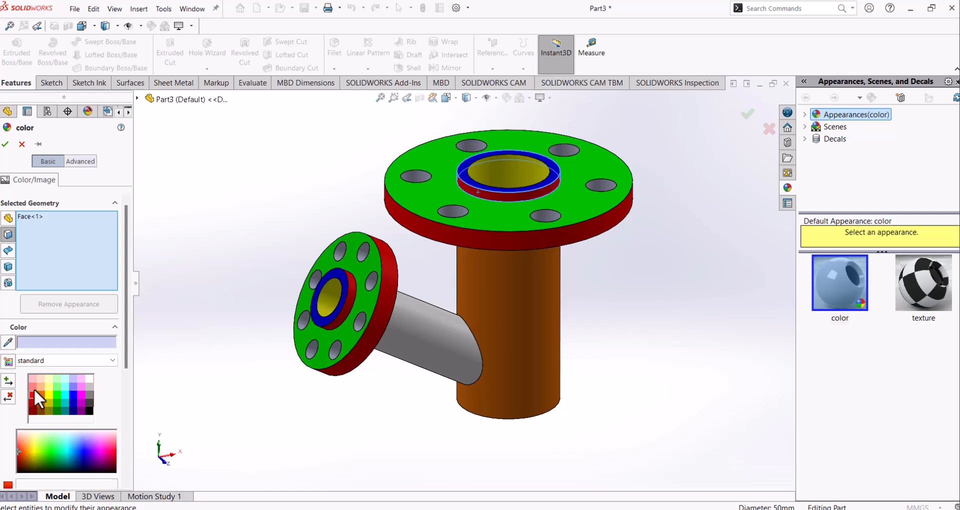
{"action": "left_click", "coordinate": [5, 144]}
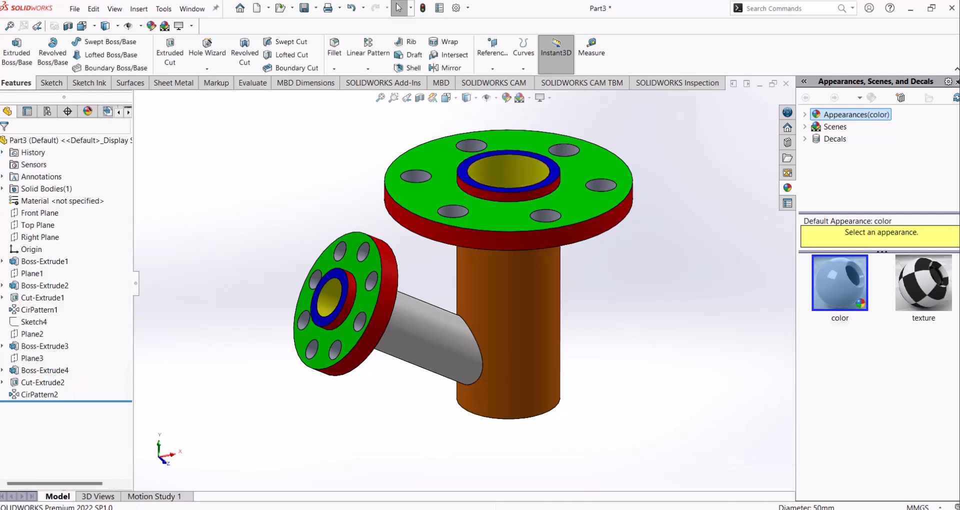
{"action": "key", "text": "alt+Tab"}
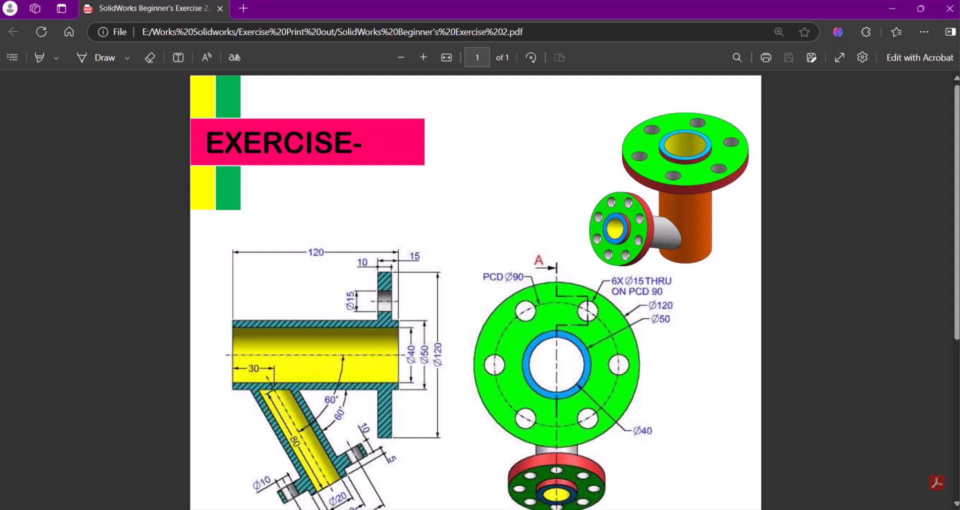
{"action": "key", "text": "alt+Tab"}
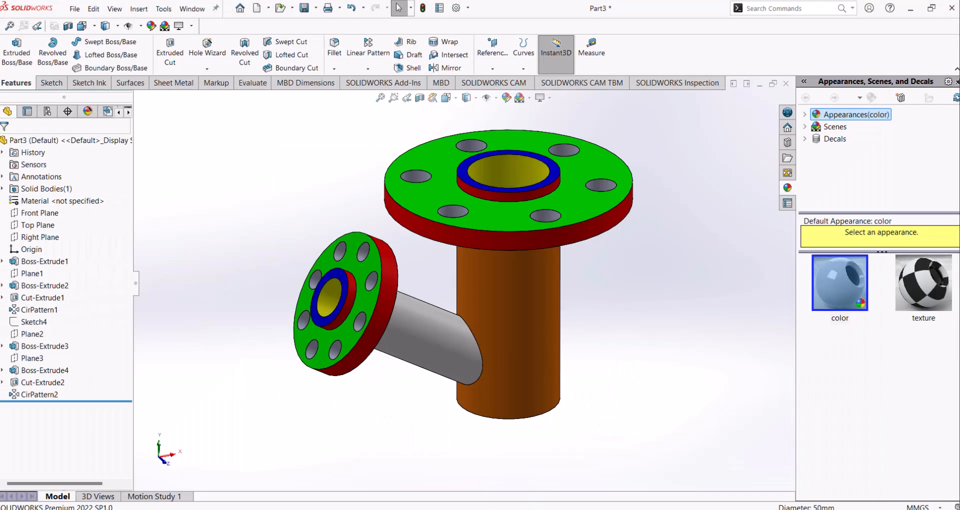
Check the drawing's colours and apply white to the branch flange's circular hole pattern and the large flange's original bolt-hole cut.
{"action": "key", "text": "alt+Tab"}
{"action": "key", "text": "alt+Tab"}
{"action": "left_click", "coordinate": [319, 279]}
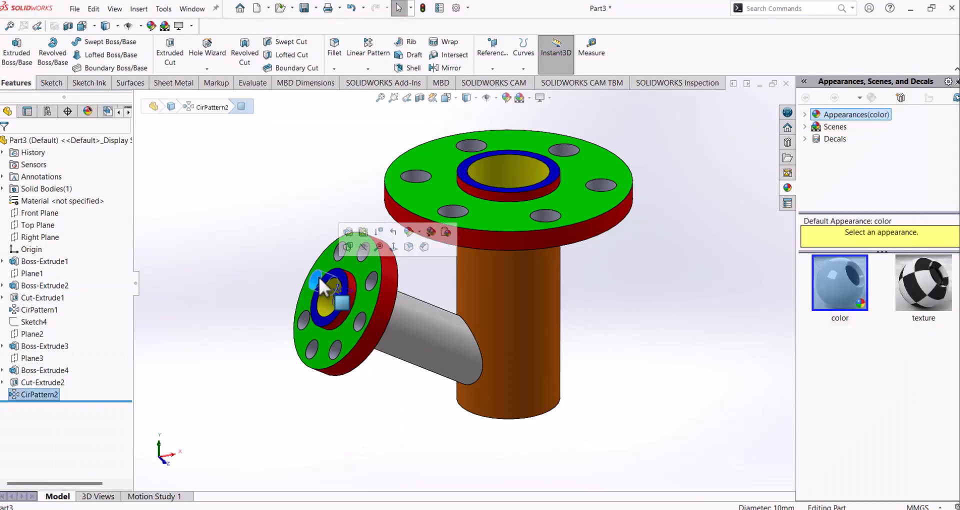
{"action": "left_click", "coordinate": [281, 223]}
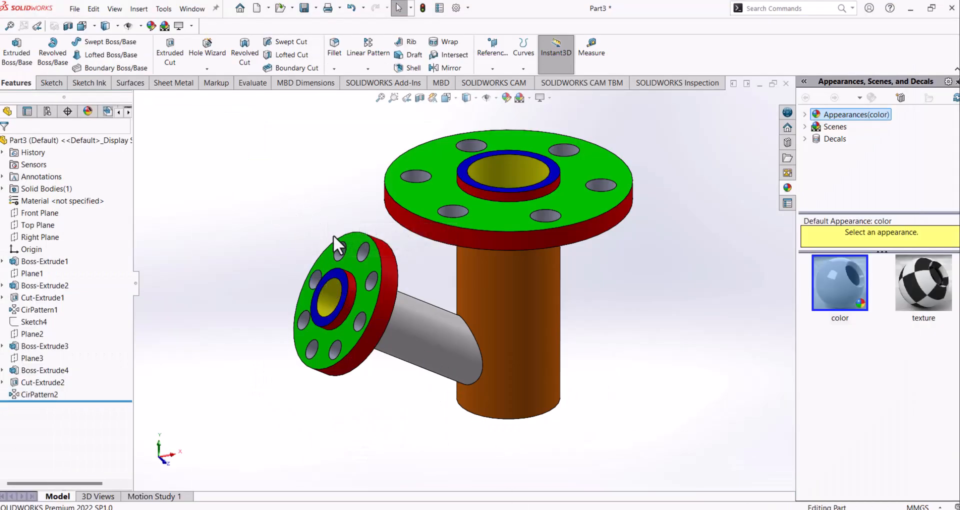
{"action": "left_click", "coordinate": [347, 260]}
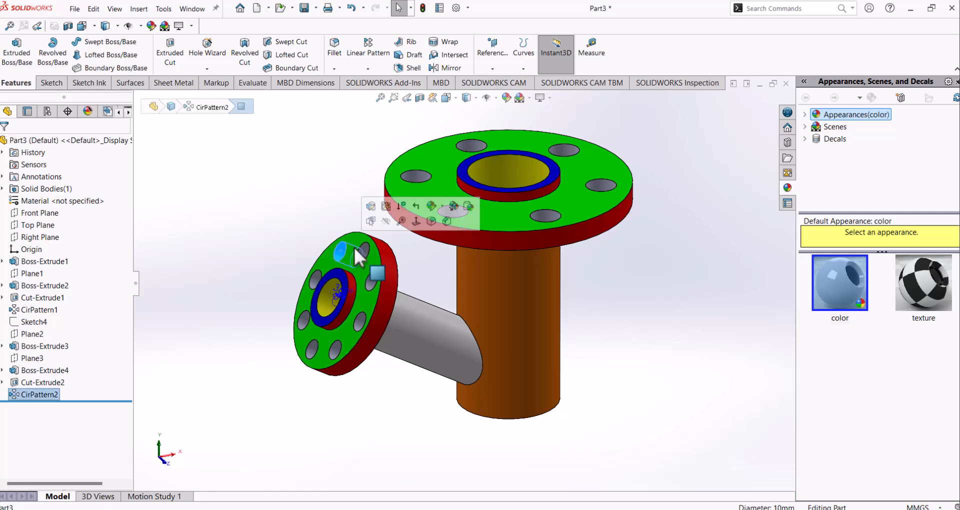
{"action": "left_click", "coordinate": [446, 214]}
{"action": "left_click", "coordinate": [454, 239]}
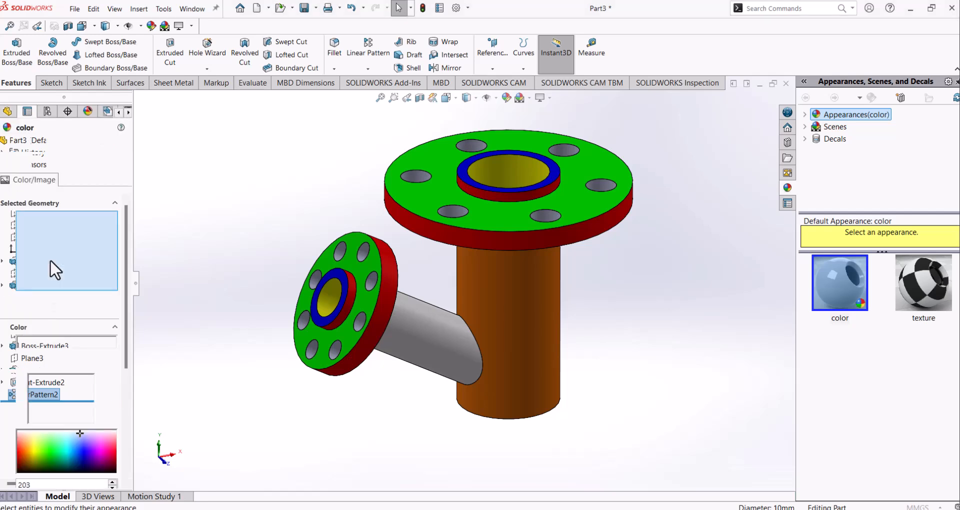
{"action": "left_click", "coordinate": [89, 378]}
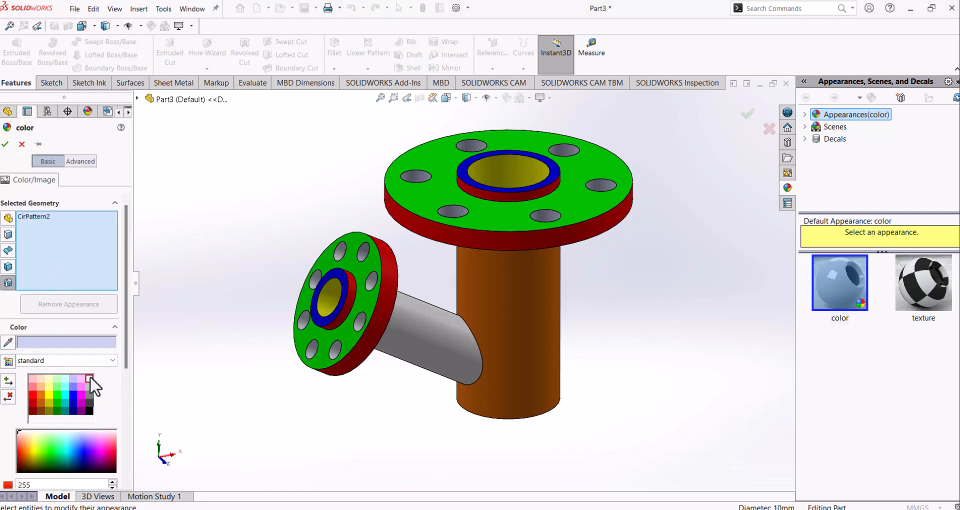
{"action": "left_click", "coordinate": [466, 142]}
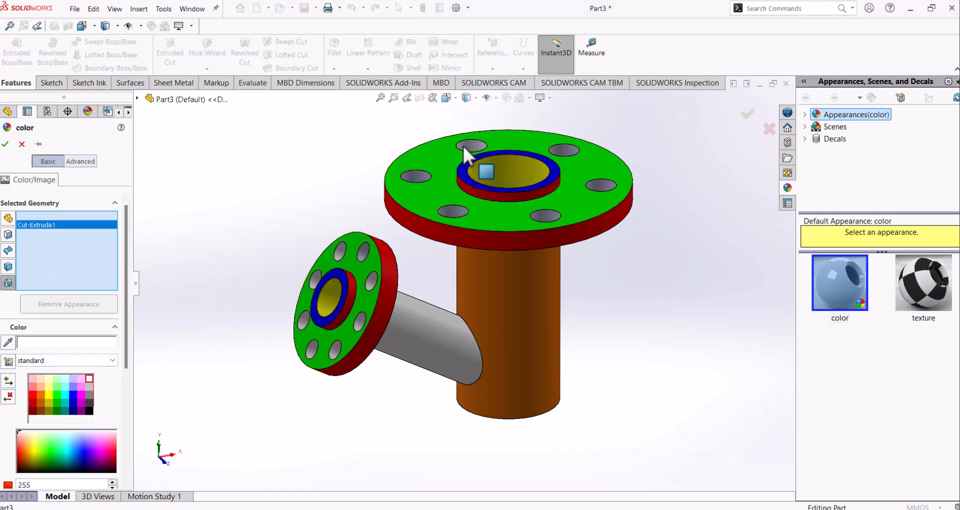
{"action": "left_click", "coordinate": [5, 144]}
Apply white to the whole circular pattern of bolt holes in the large flange and inspect the coloured part.
{"action": "left_click", "coordinate": [563, 148]}
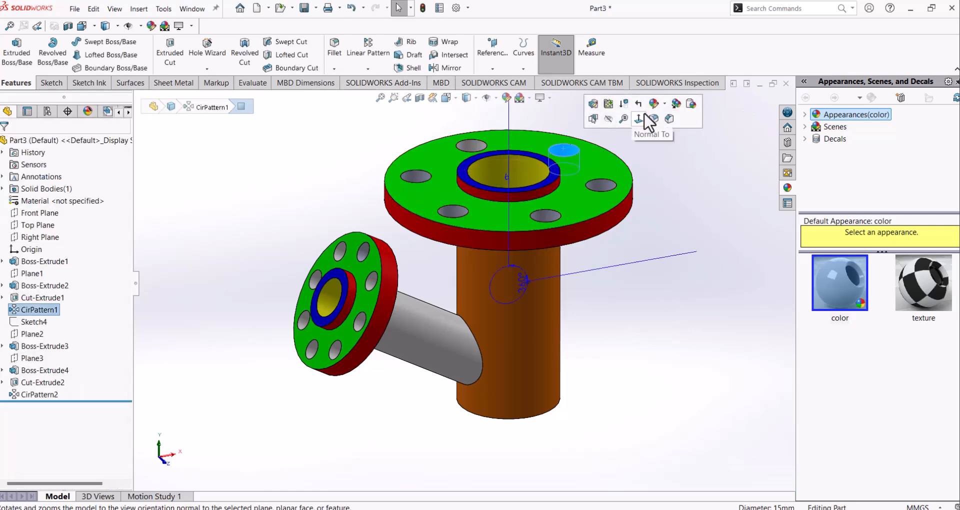
{"action": "left_click", "coordinate": [665, 104]}
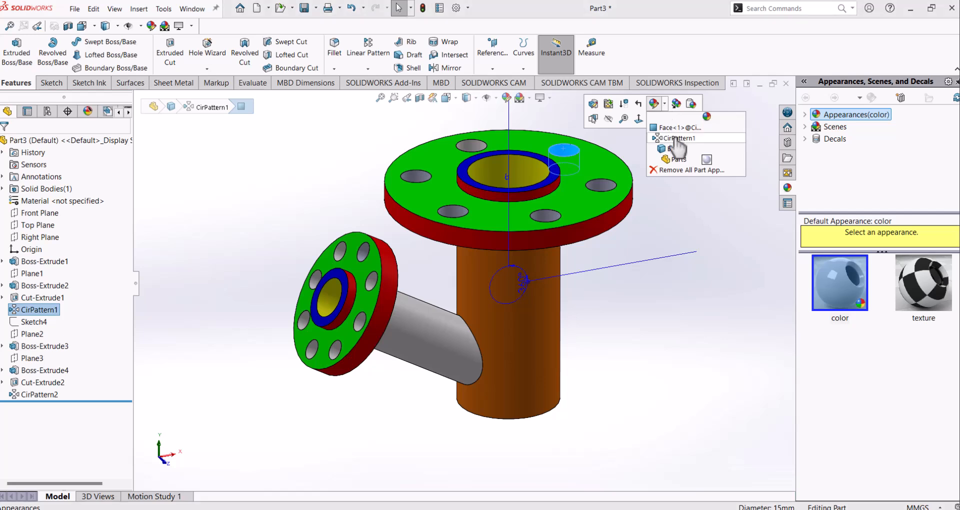
{"action": "left_click", "coordinate": [667, 149]}
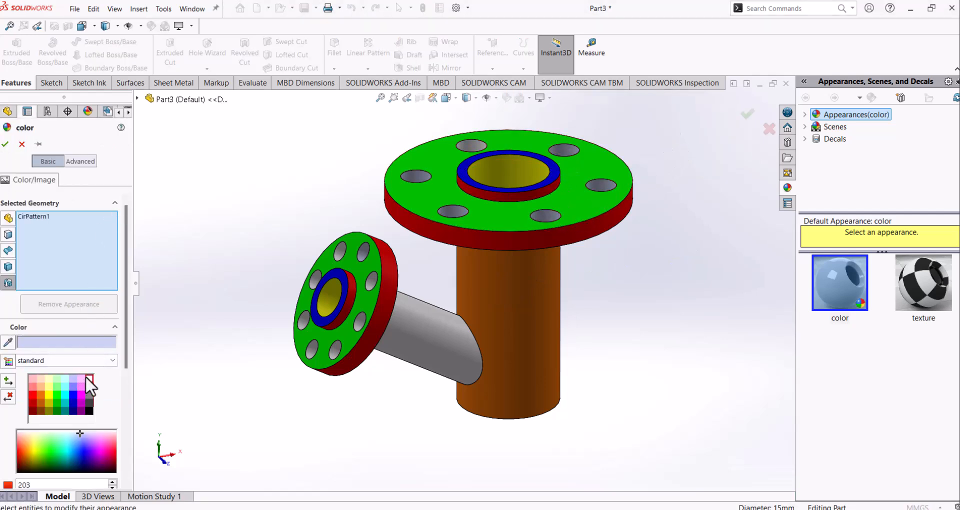
{"action": "left_click", "coordinate": [87, 377]}
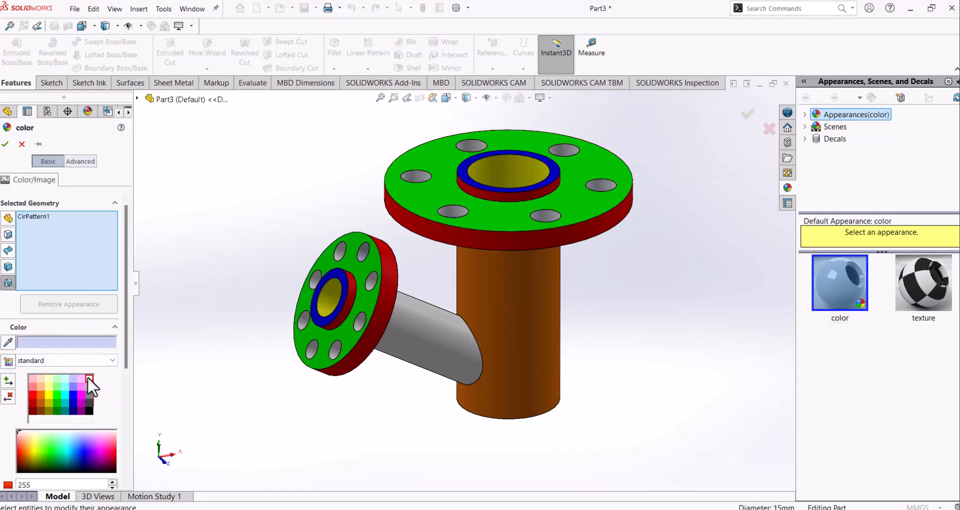
{"action": "left_click", "coordinate": [5, 144]}
{"action": "middle_click_drag", "start_coordinate": [354, 193], "coordinate": [423, 166]}
{"action": "middle_click_drag", "start_coordinate": [488, 195], "coordinate": [419, 243]}
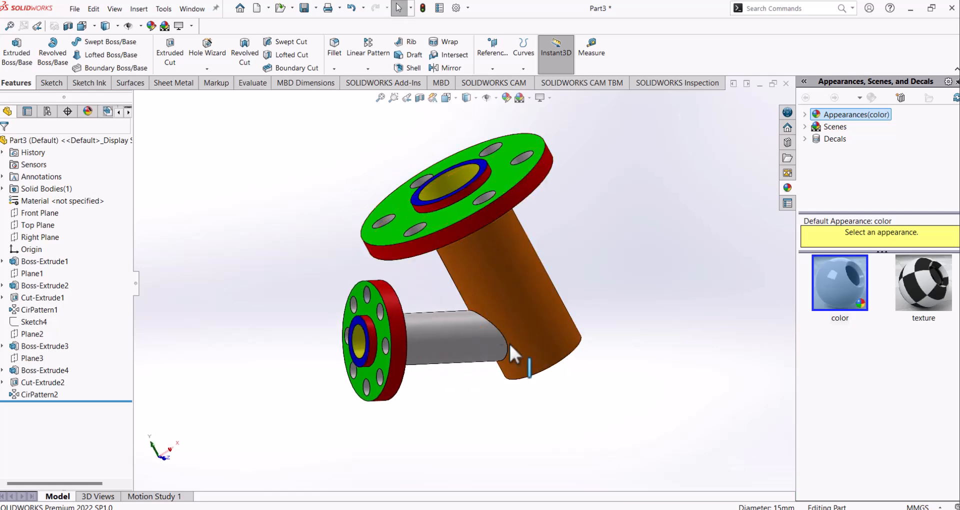